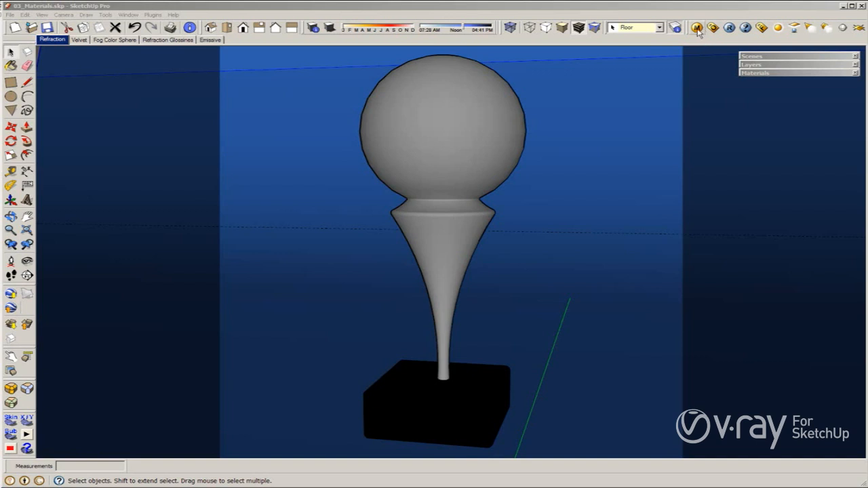
# Step: Preview the Test material in the V-Ray material editor, close the editor and render the scene
pyautogui.click(696, 28)
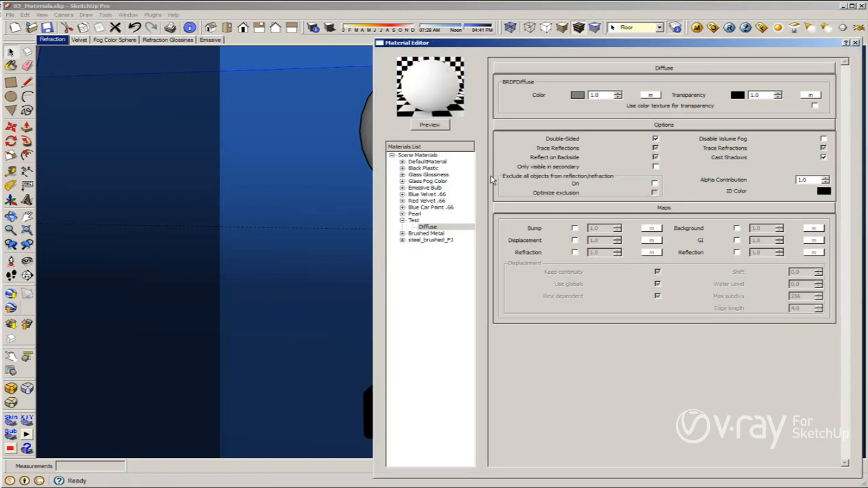
pyautogui.click(413, 220)
pyautogui.click(441, 125)
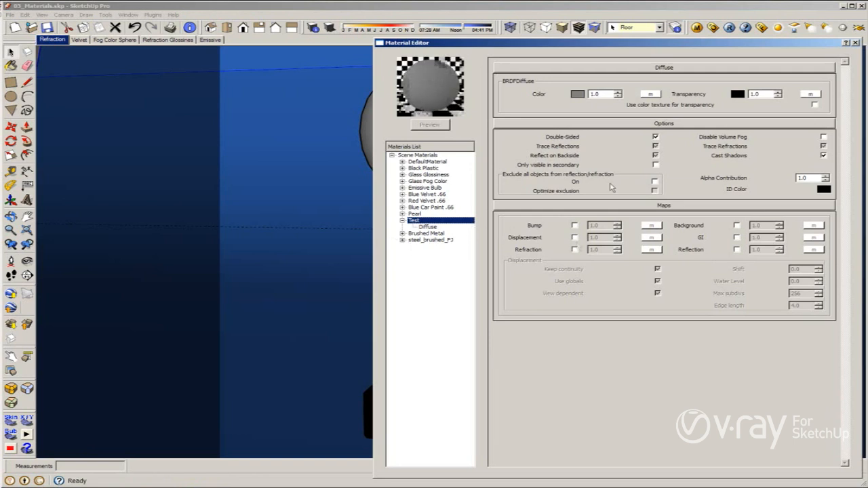
pyautogui.moveTo(701, 41); pyautogui.dragTo(313, 41)
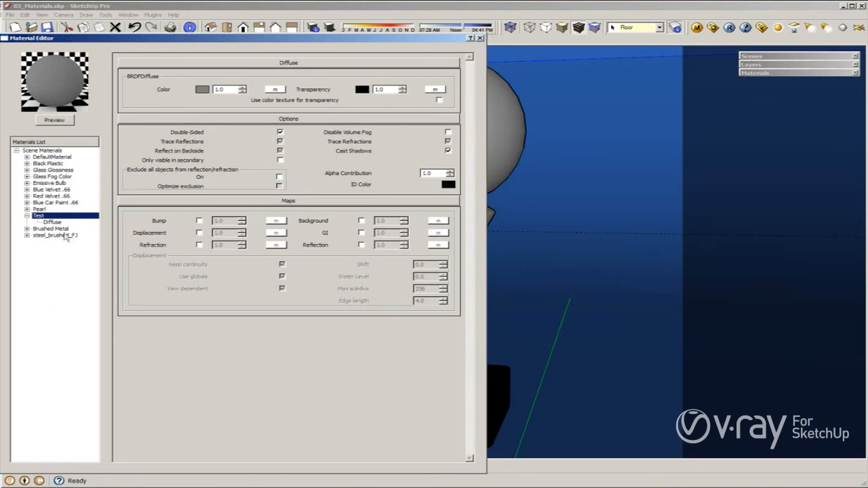
pyautogui.click(481, 38)
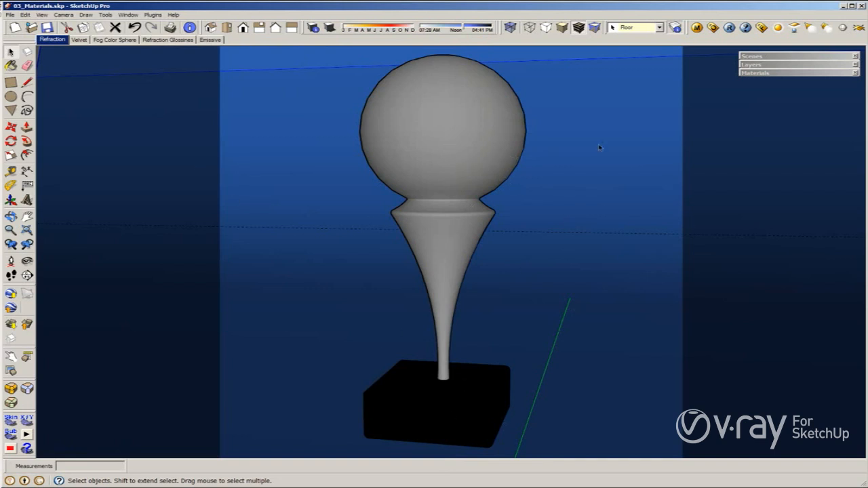
pyautogui.click(730, 28)
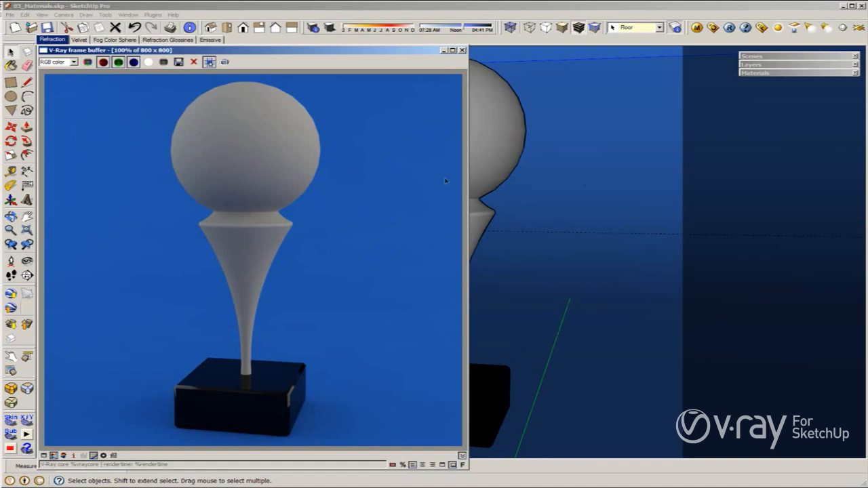
# Step: Add a Reflection layer to the Test material in the material editor and update its preview
pyautogui.click(697, 27)
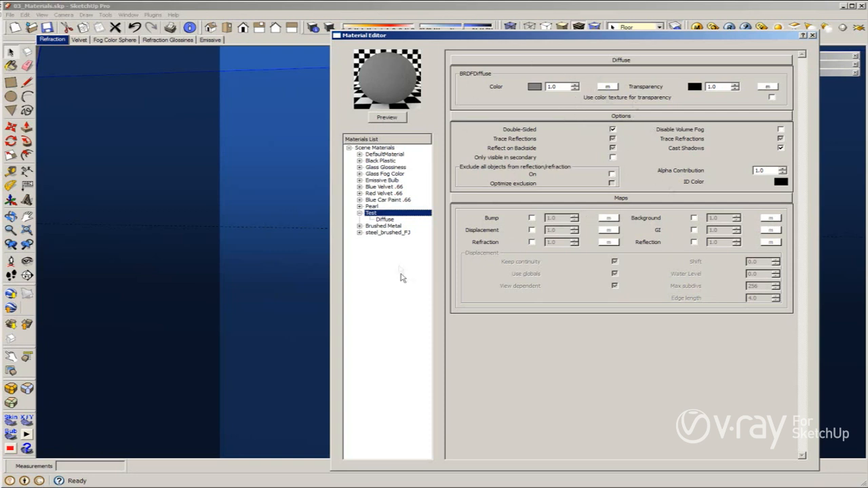
pyautogui.rightClick(384, 221)
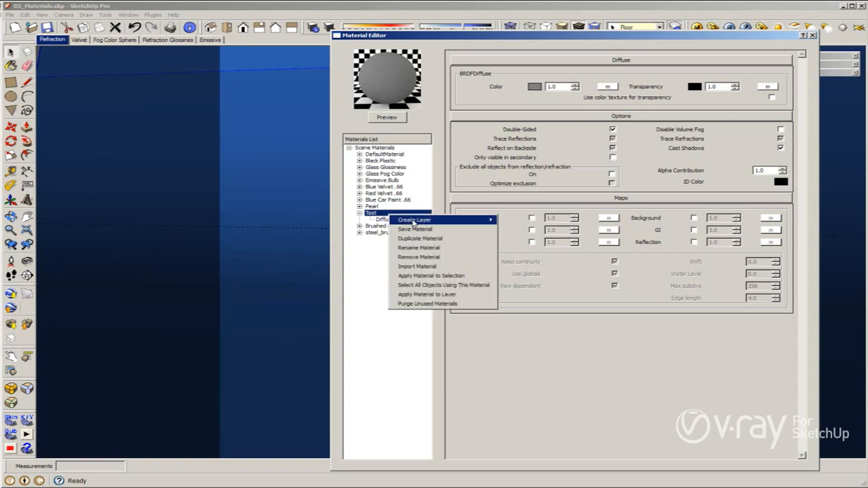
pyautogui.moveTo(475, 222)
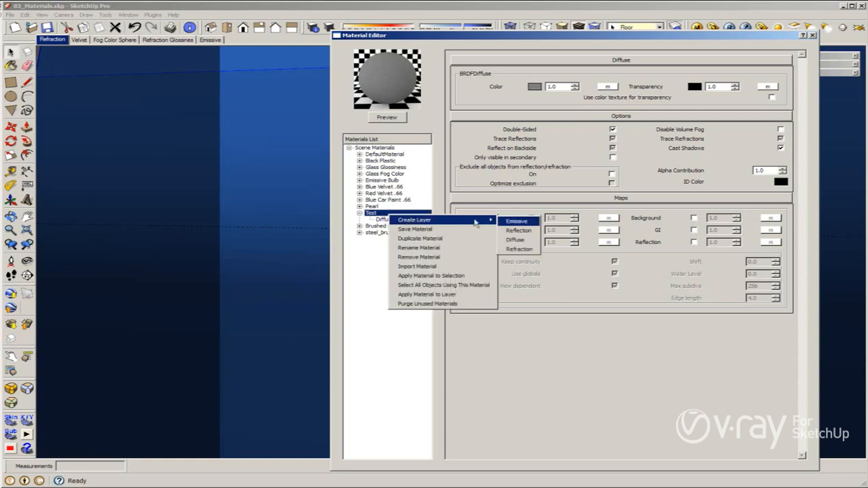
pyautogui.click(519, 231)
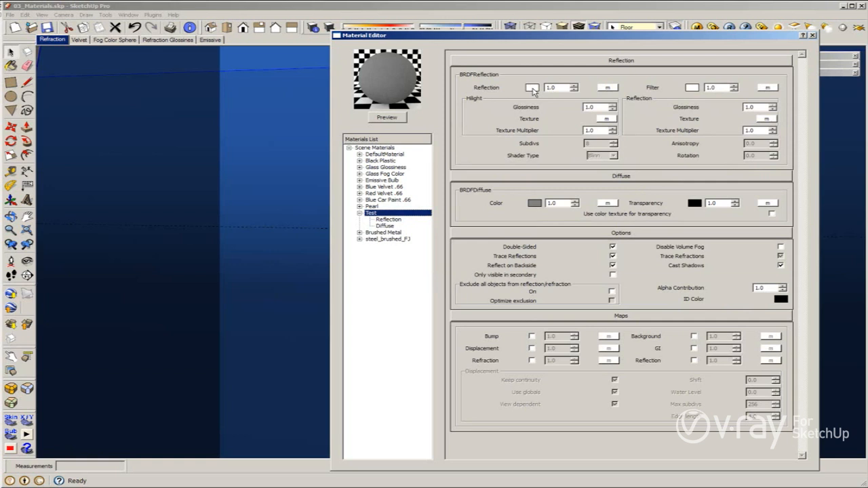
pyautogui.click(393, 119)
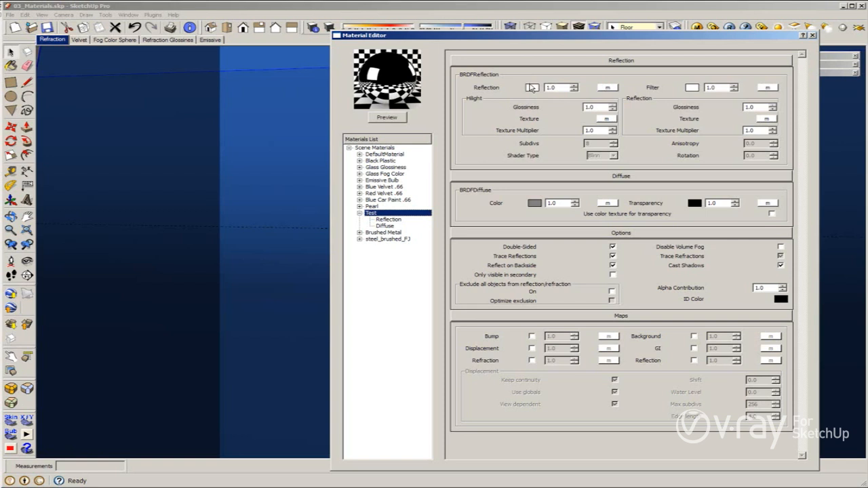
# Step: Set the Test material's reflection color to black and update the preview
pyautogui.click(533, 88)
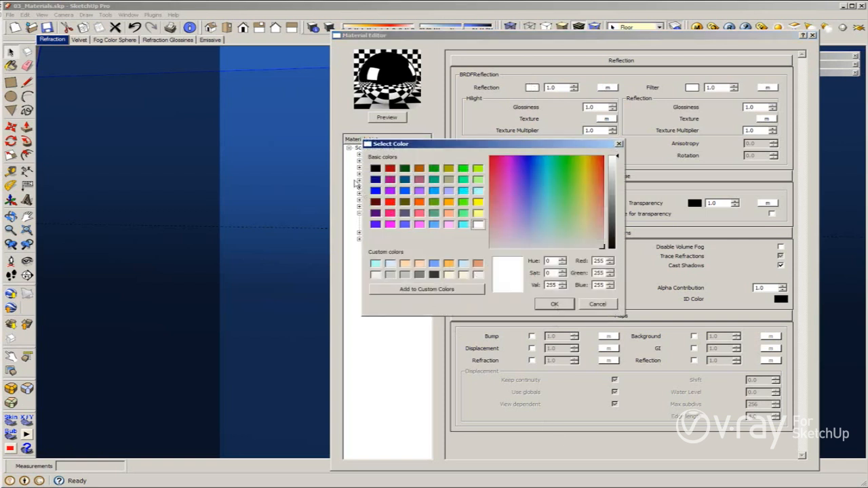
pyautogui.click(375, 168)
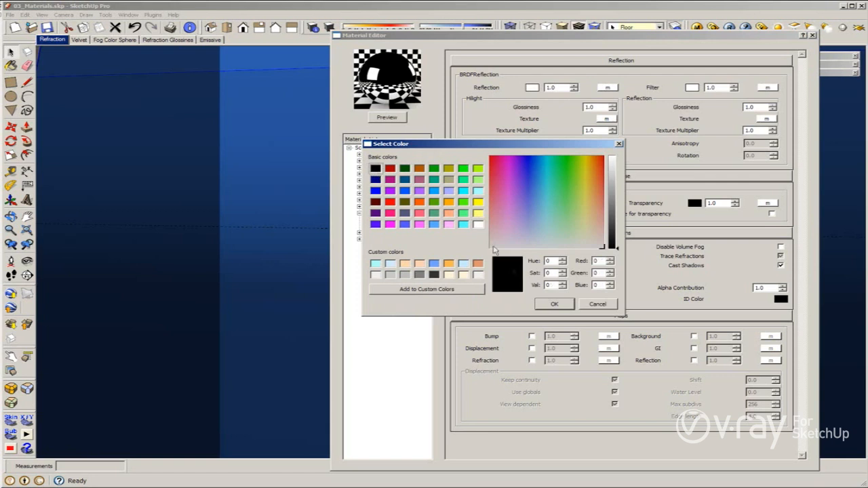
pyautogui.click(551, 304)
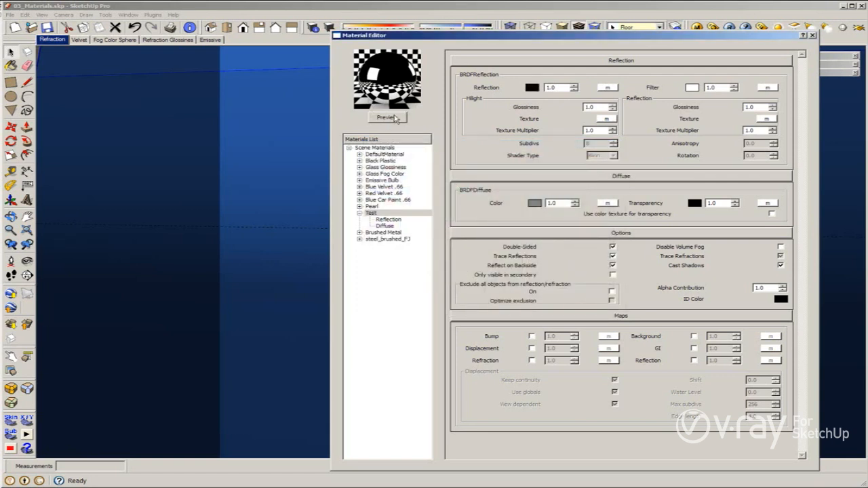
pyautogui.click(388, 117)
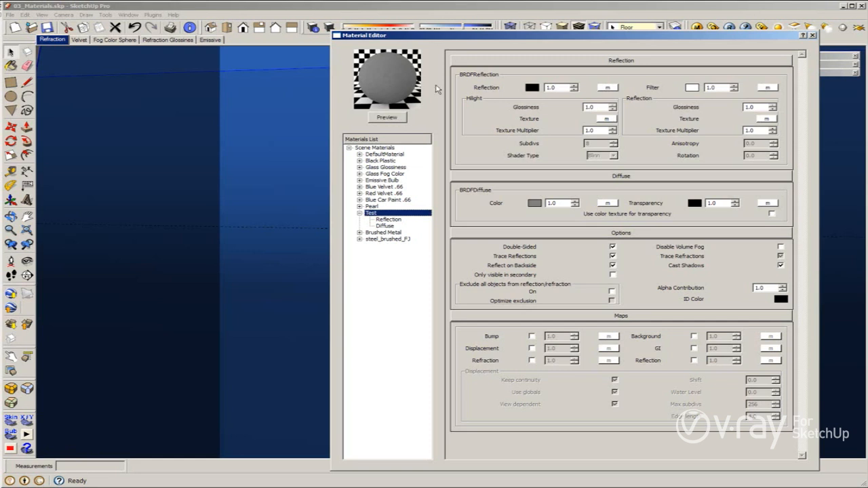
# Step: Set the reflection color to a mid grey with RGB 143, 143, 143 and update the preview
pyautogui.click(533, 91)
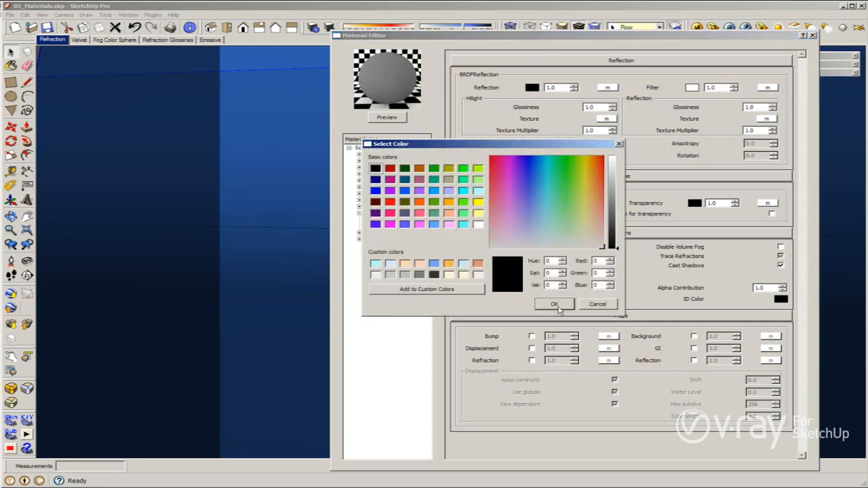
pyautogui.click(612, 201)
pyautogui.click(566, 304)
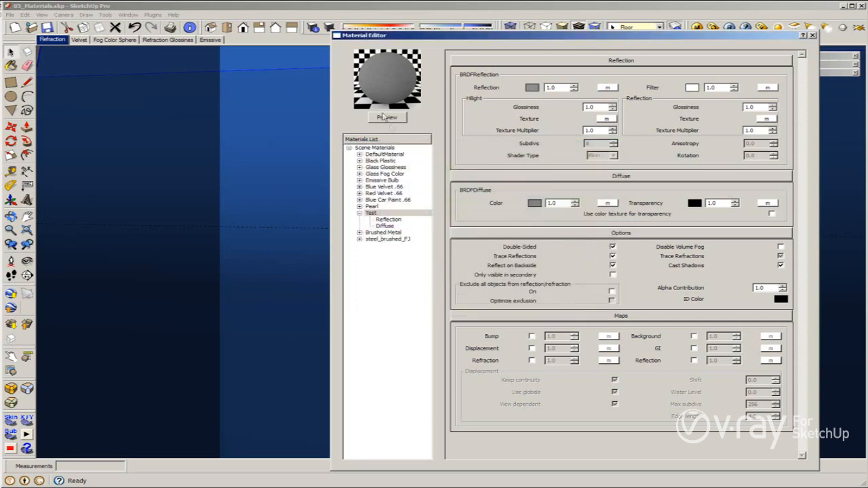
pyautogui.click(386, 118)
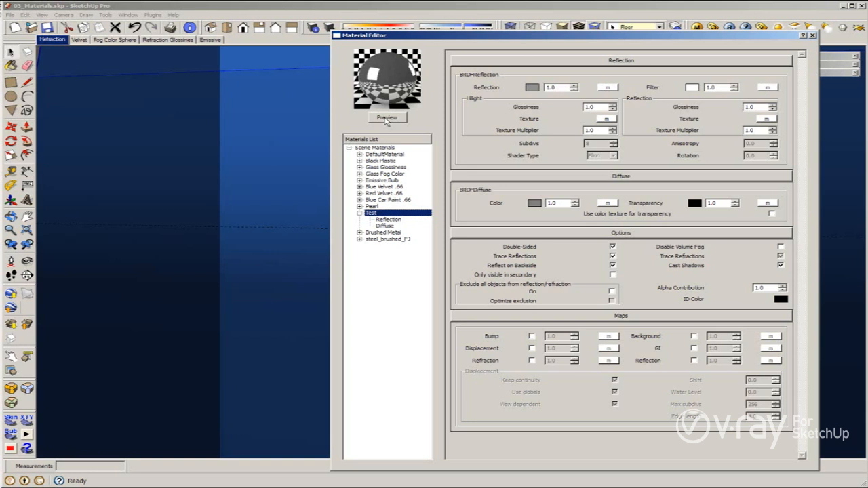
# Step: Set the reflection color to green with RGB 85, 170, 0 and update the preview
pyautogui.click(539, 88)
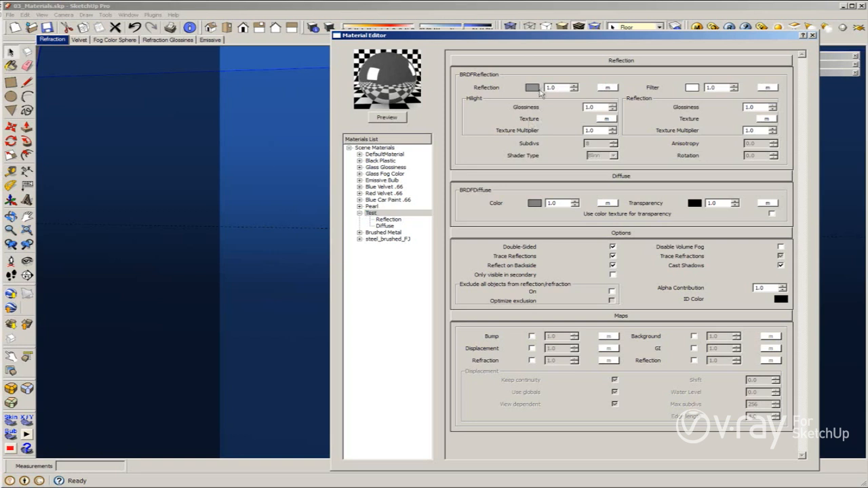
pyautogui.click(533, 87)
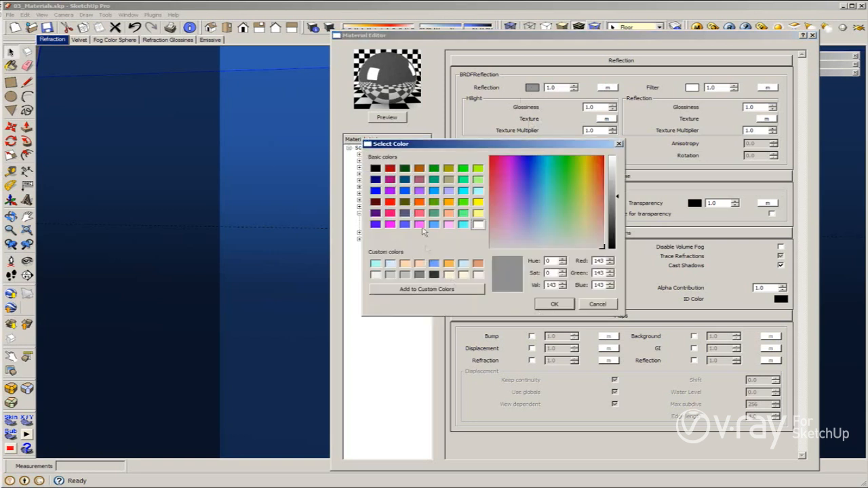
pyautogui.click(434, 203)
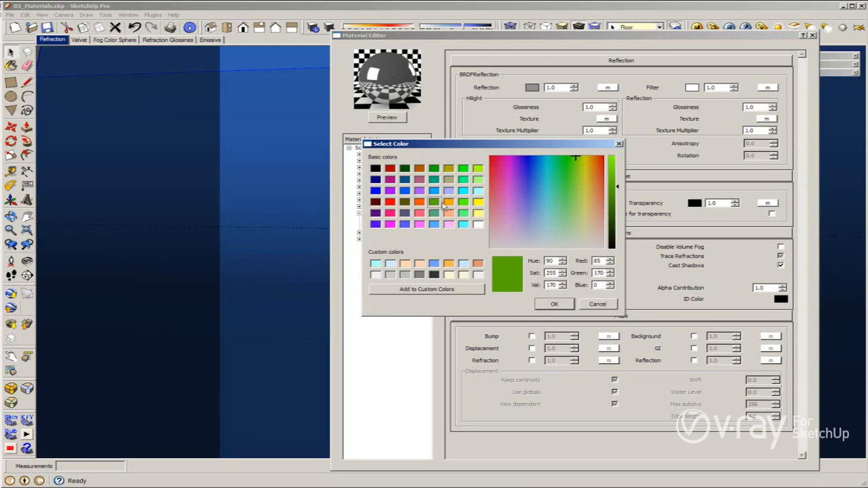
pyautogui.click(554, 303)
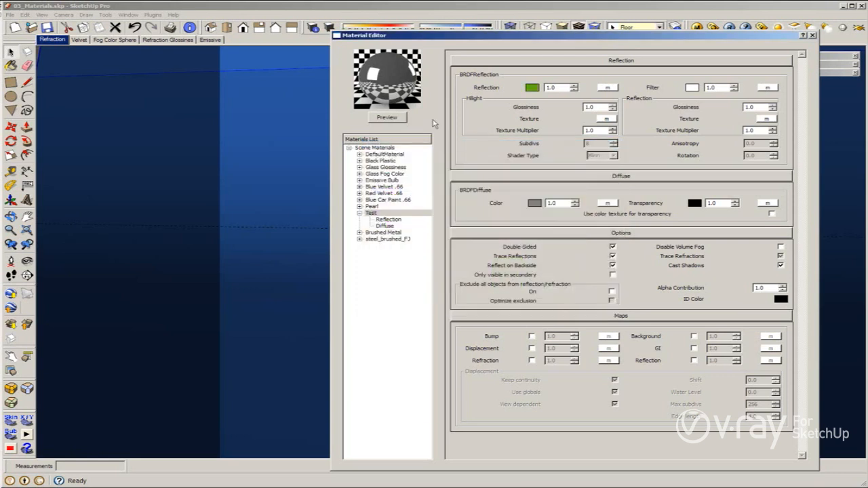
pyautogui.click(387, 118)
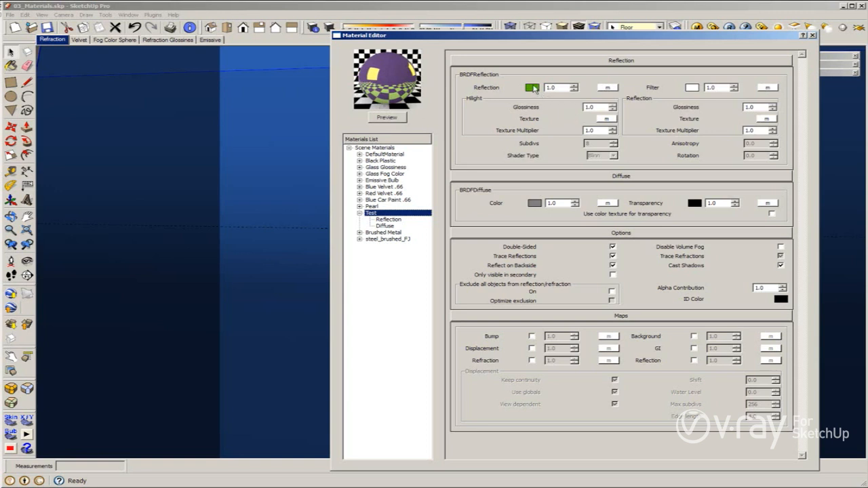
# Step: Set the reflection color to pure white and update the material preview
pyautogui.click(533, 88)
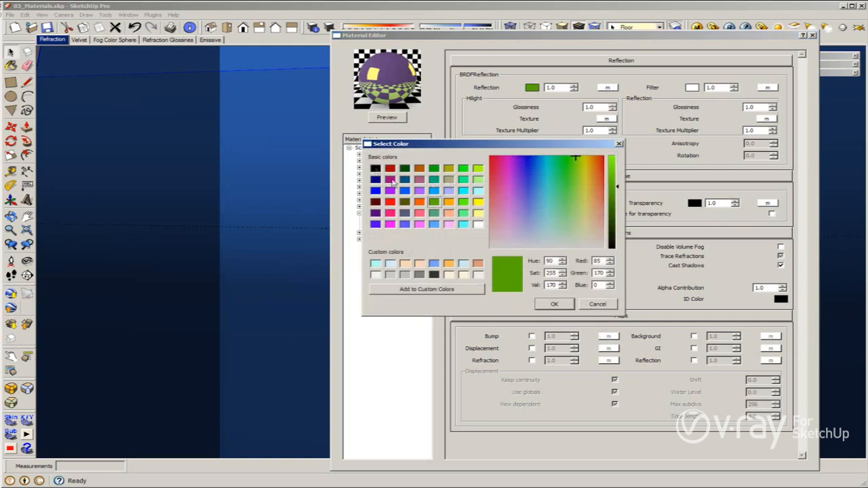
pyautogui.click(478, 224)
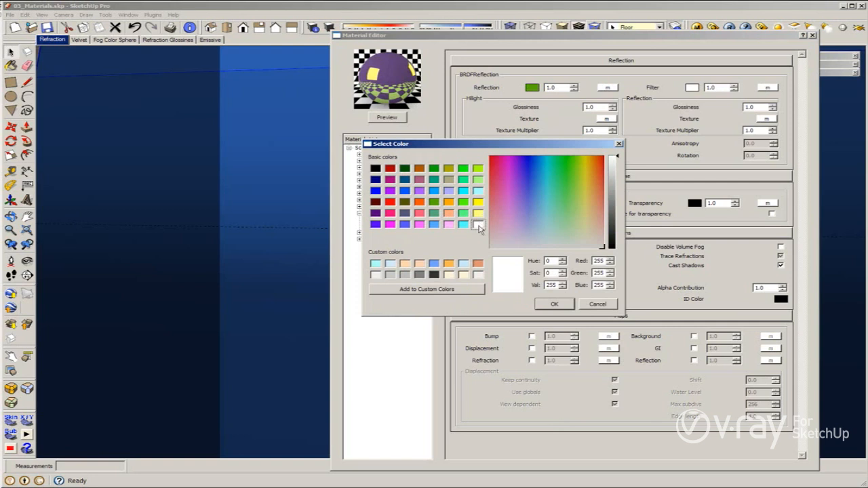
pyautogui.click(554, 303)
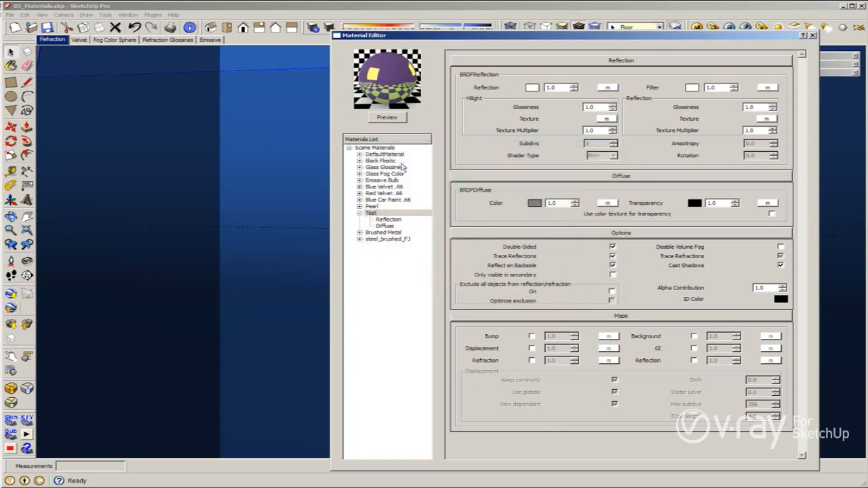
pyautogui.click(386, 117)
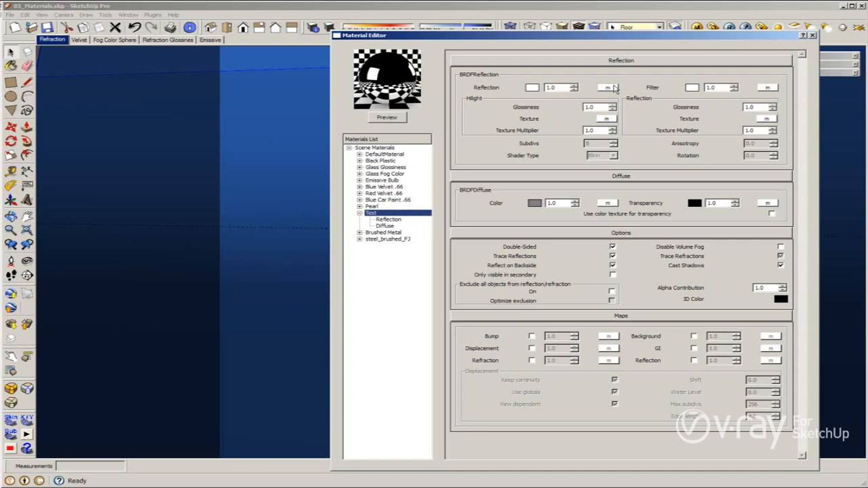
# Step: Assign a TexChecker texture to the Test material's reflection color map and preview the texture
pyautogui.click(614, 88)
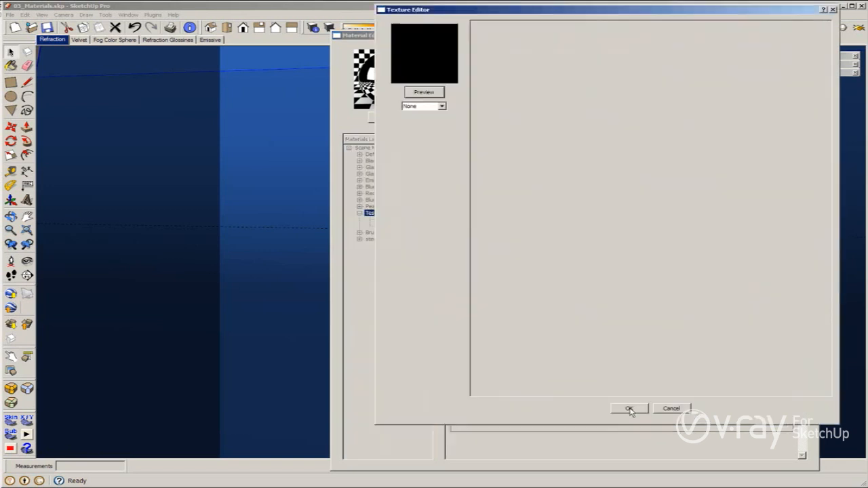
pyautogui.click(421, 106)
pyautogui.click(444, 181)
pyautogui.click(444, 181)
pyautogui.click(443, 181)
pyautogui.click(443, 181)
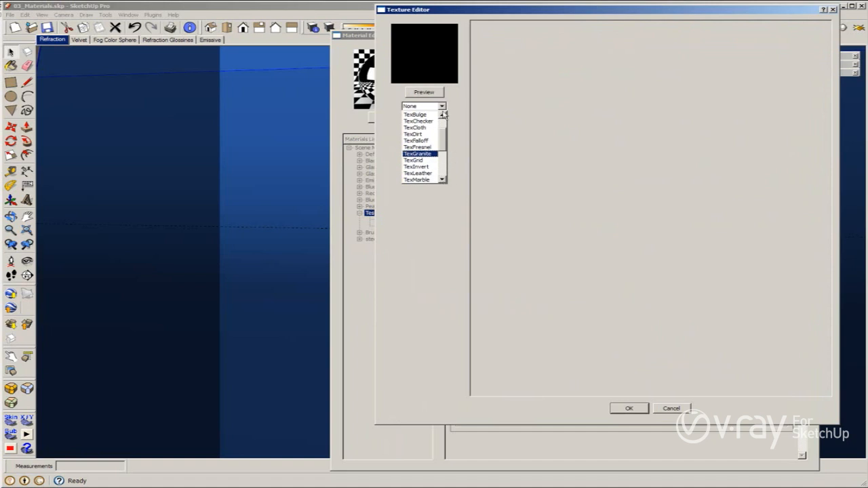
pyautogui.click(428, 122)
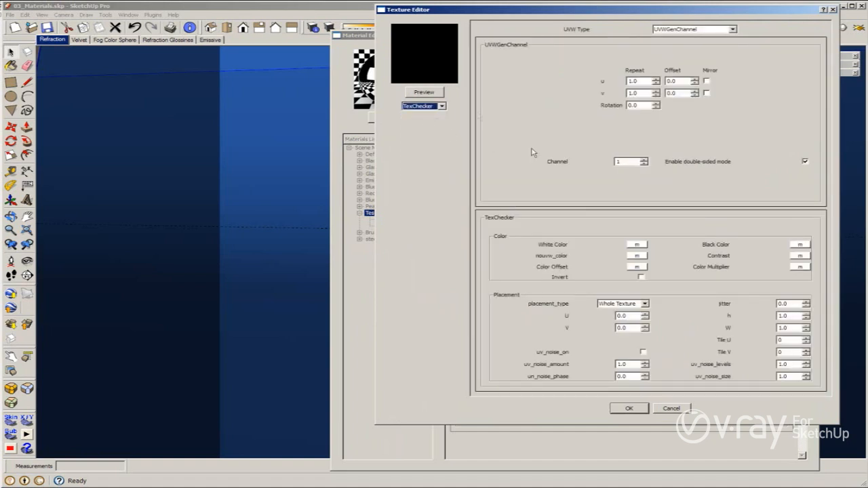
pyautogui.click(424, 93)
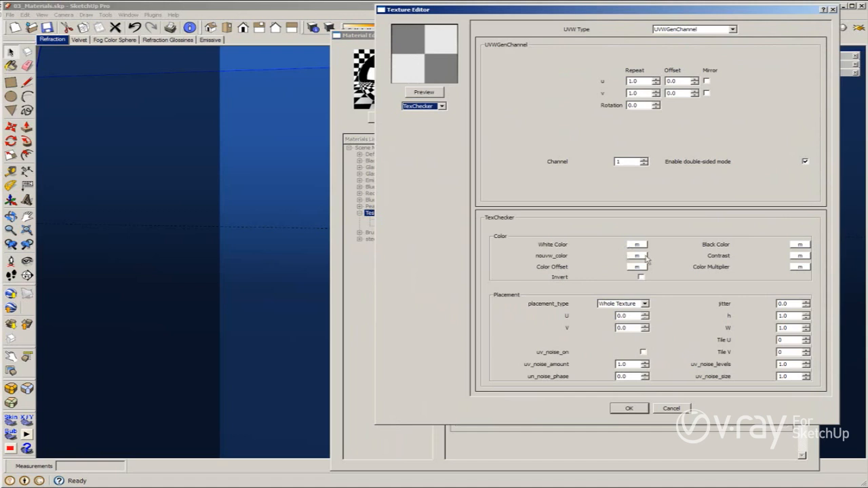
# Step: Assign a TexAColor texture to the checker's Black Color and set its color to pure black
pyautogui.click(797, 246)
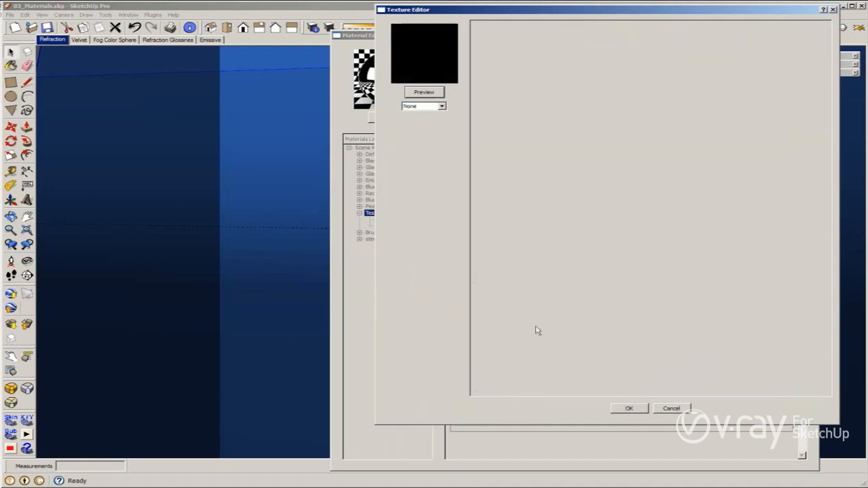
pyautogui.click(423, 107)
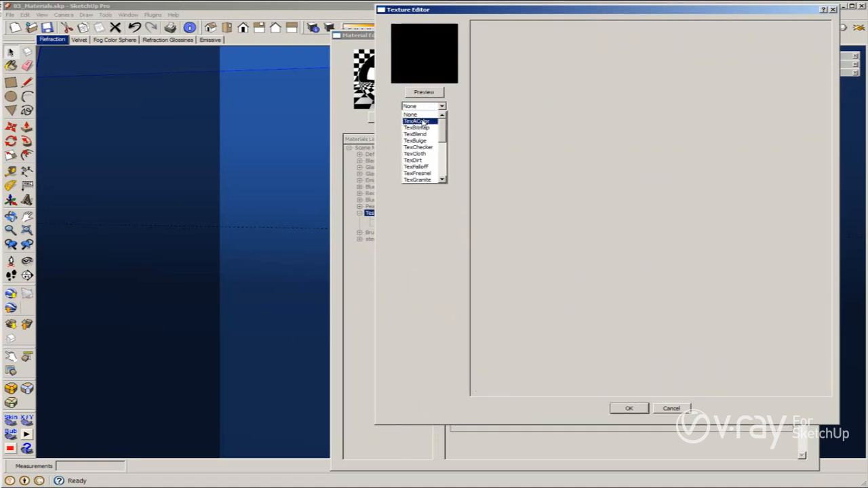
pyautogui.click(422, 118)
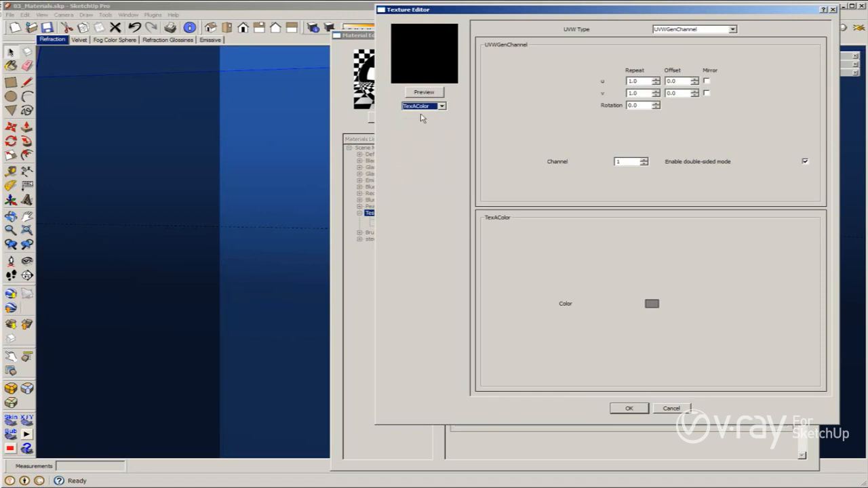
pyautogui.click(652, 304)
pyautogui.click(376, 169)
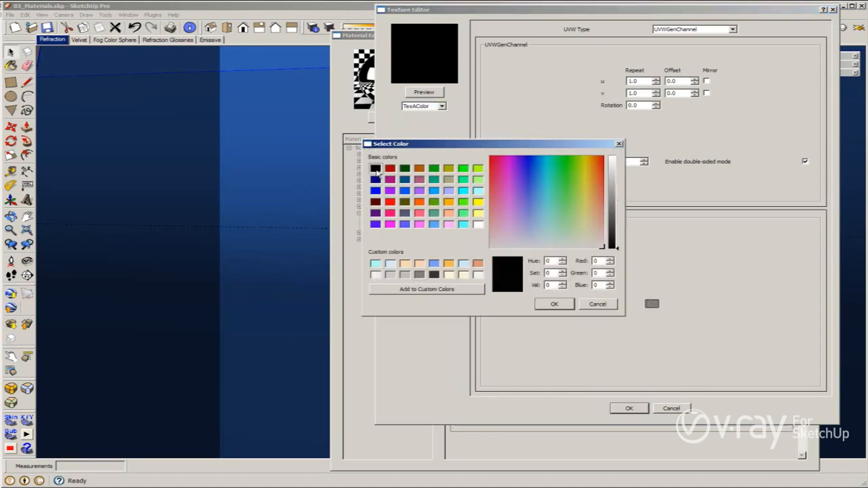
pyautogui.click(549, 304)
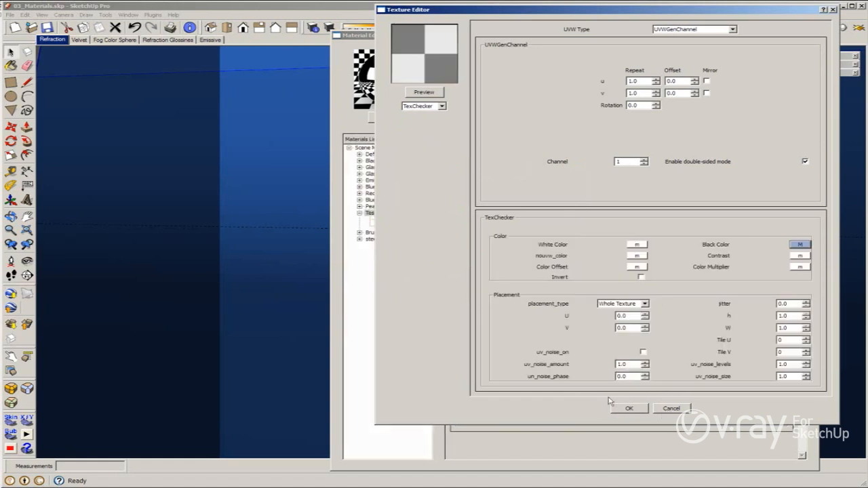
# Step: Preview the black-and-white checker texture, apply it to the reflection map and update the material preview
pyautogui.click(424, 93)
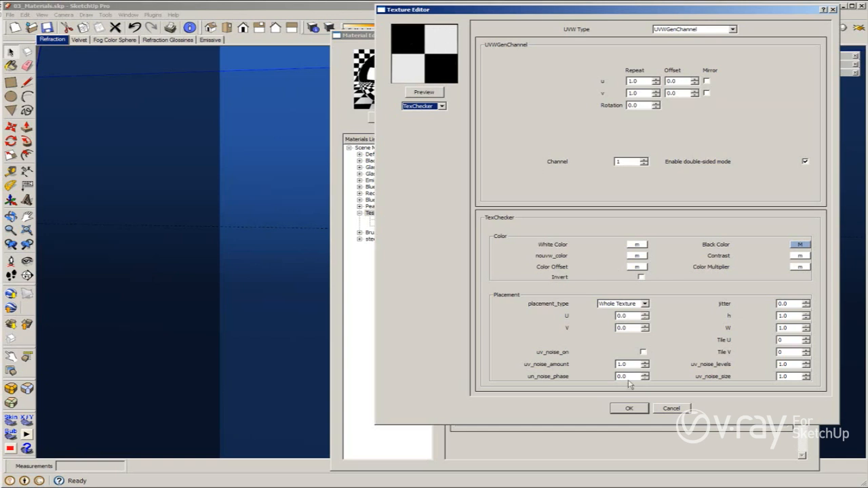
pyautogui.click(630, 408)
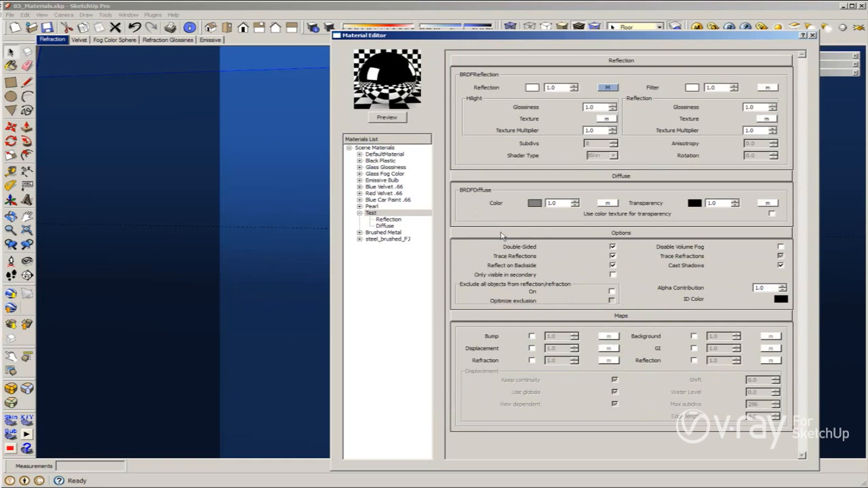
pyautogui.click(398, 119)
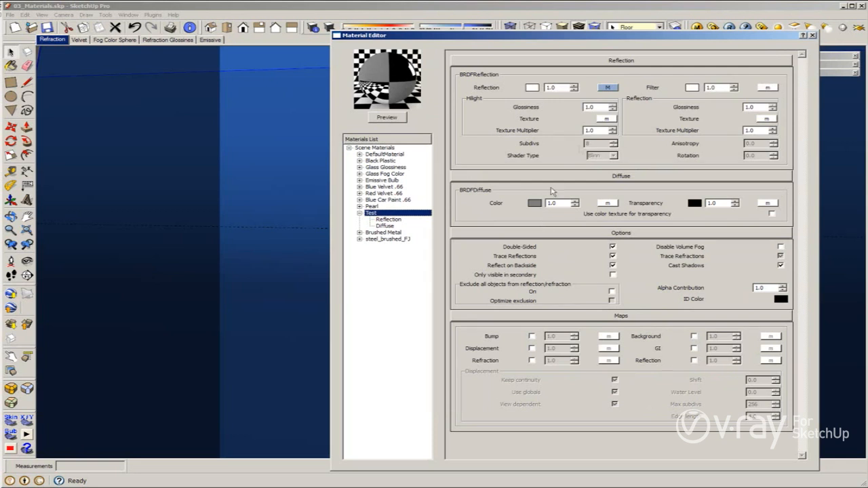
# Step: Replace the TexChecker texture in the reflection color map with TexFresnel
pyautogui.click(608, 88)
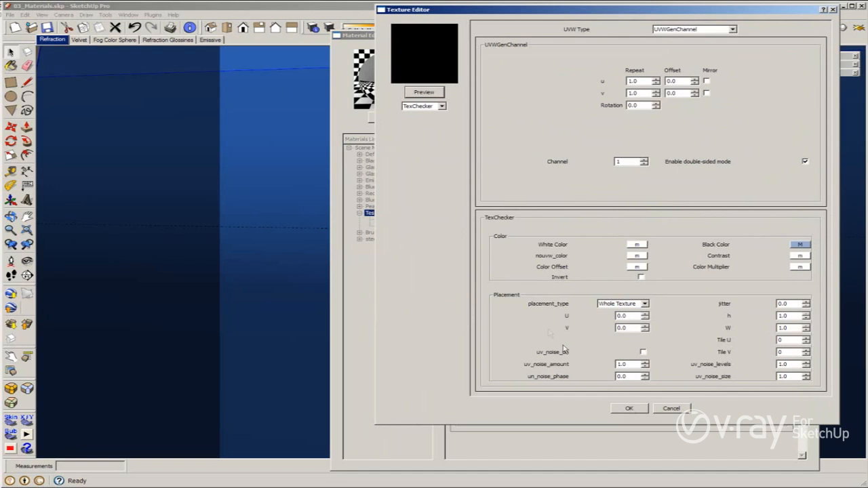
pyautogui.click(421, 109)
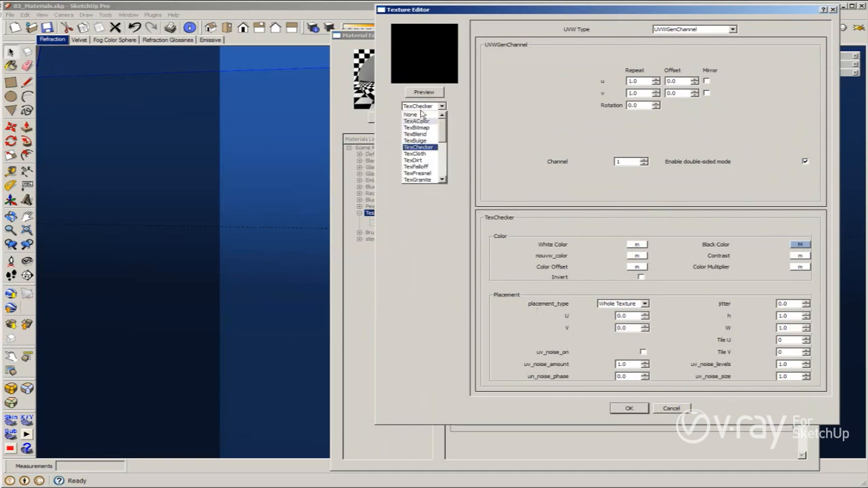
pyautogui.click(419, 174)
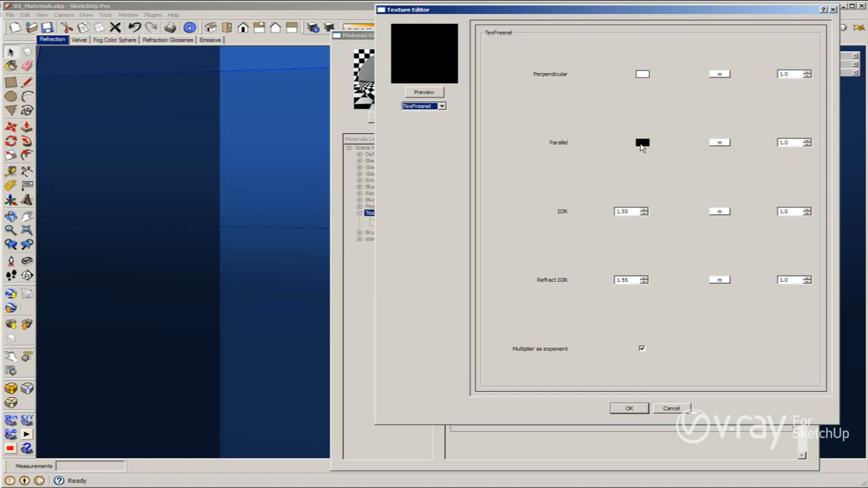
# Step: Try the Fresnel texture's Perpendicular color as pure black and as mid-gray with RGB 150, 150, 150
pyautogui.click(643, 75)
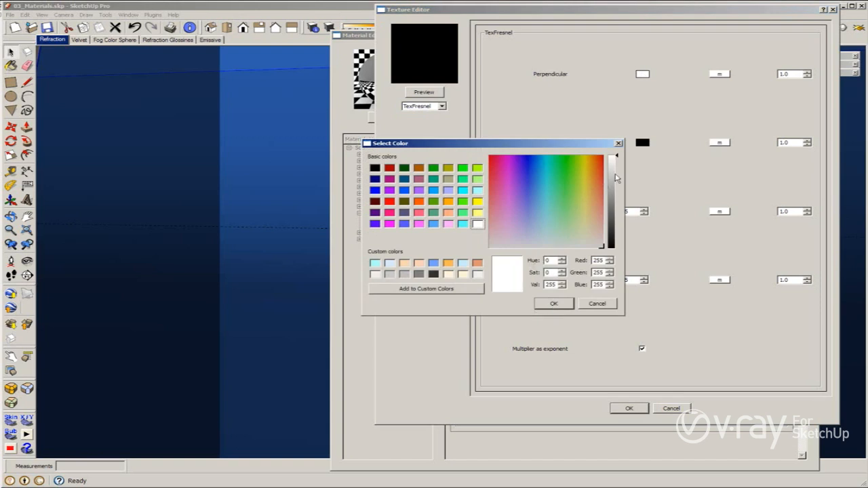
pyautogui.click(614, 247)
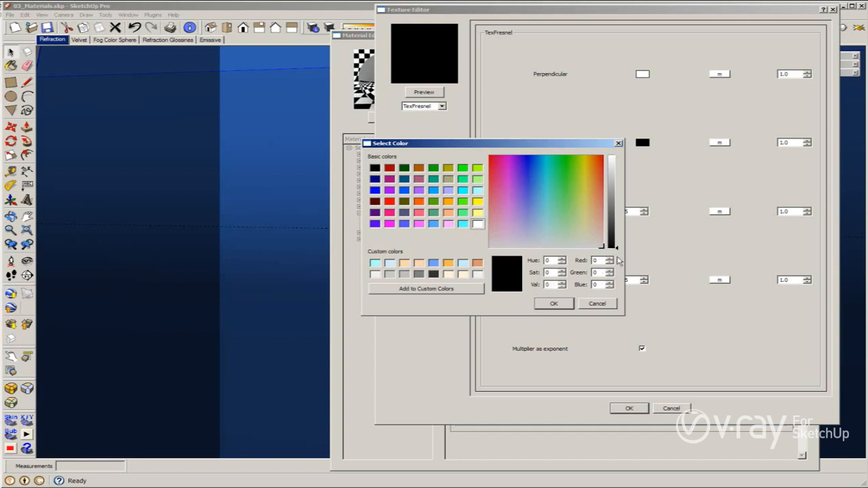
pyautogui.click(554, 304)
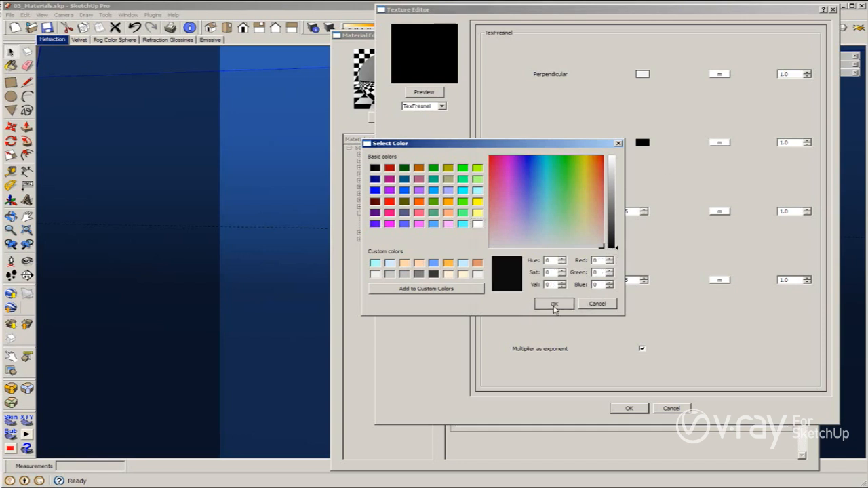
pyautogui.click(643, 76)
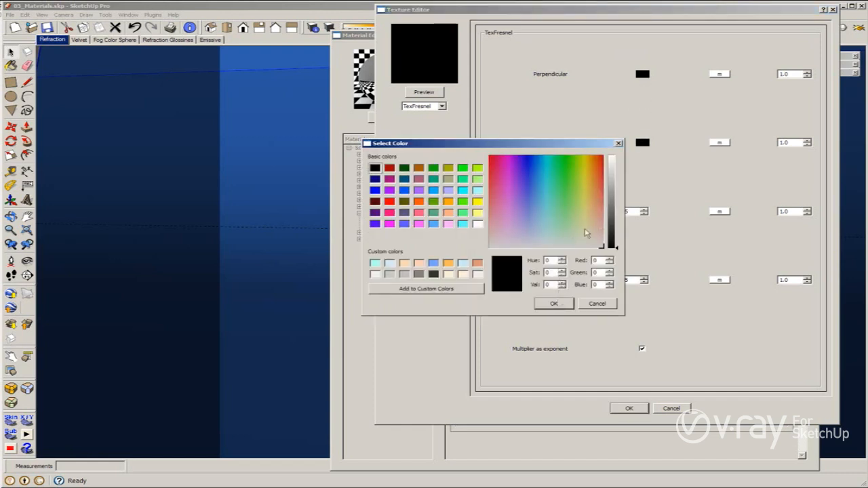
pyautogui.moveTo(616, 213); pyautogui.dragTo(617, 194)
pyautogui.click(569, 305)
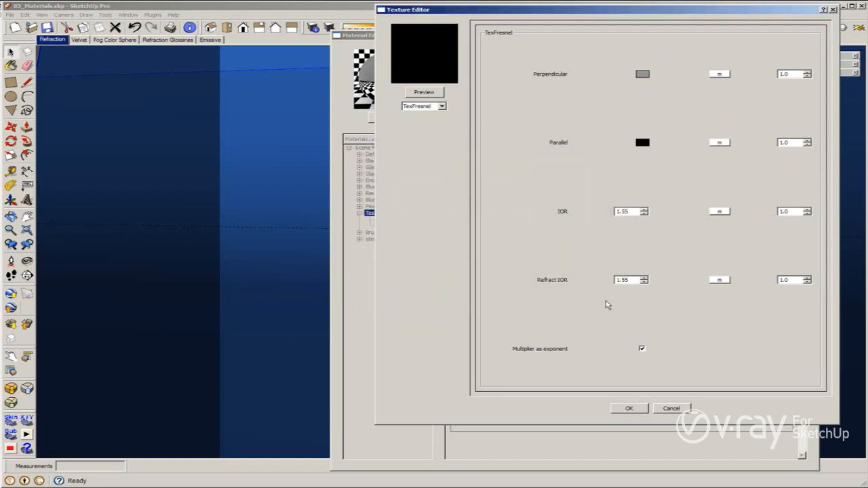
# Step: Set the Perpendicular color to pure white, apply the Fresnel reflection map and update the material preview
pyautogui.click(643, 74)
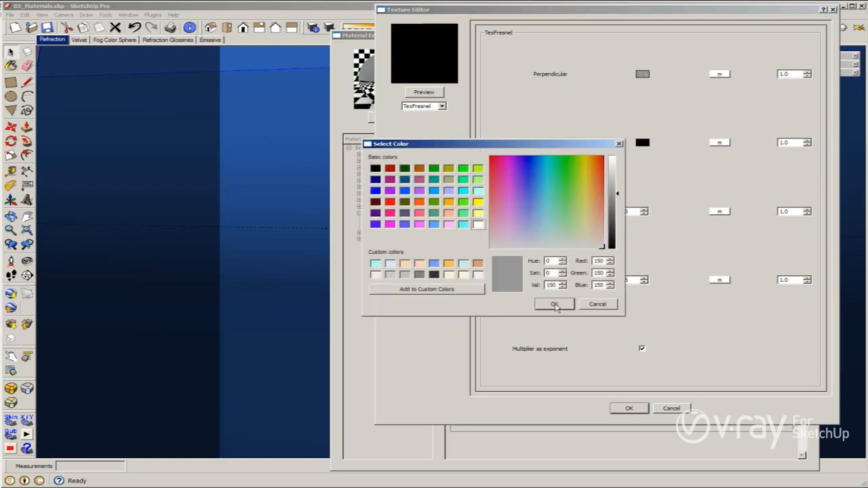
pyautogui.moveTo(612, 189); pyautogui.dragTo(616, 149)
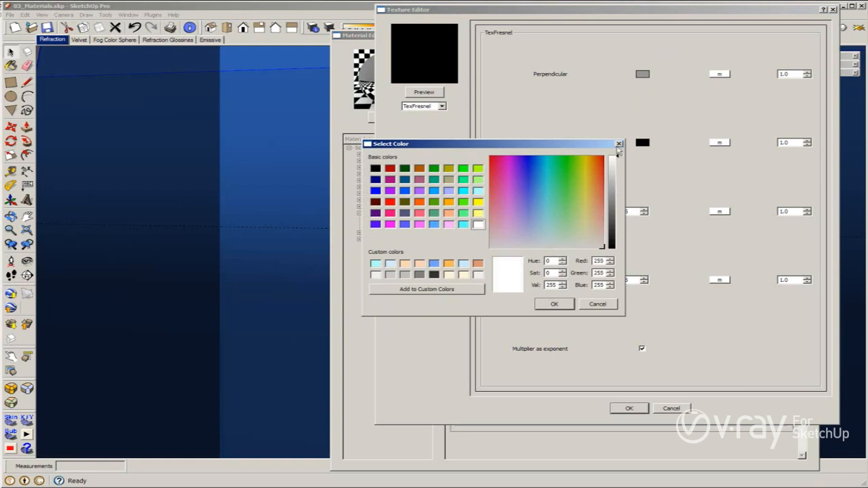
pyautogui.click(554, 304)
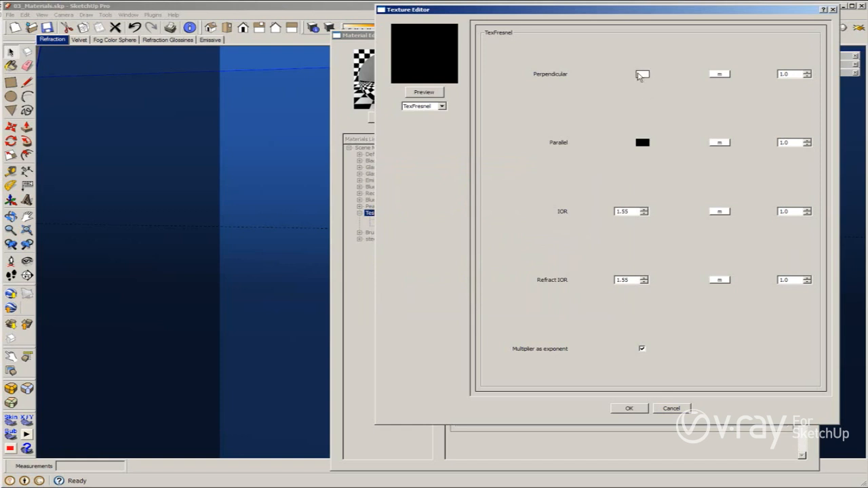
pyautogui.click(627, 409)
pyautogui.click(388, 118)
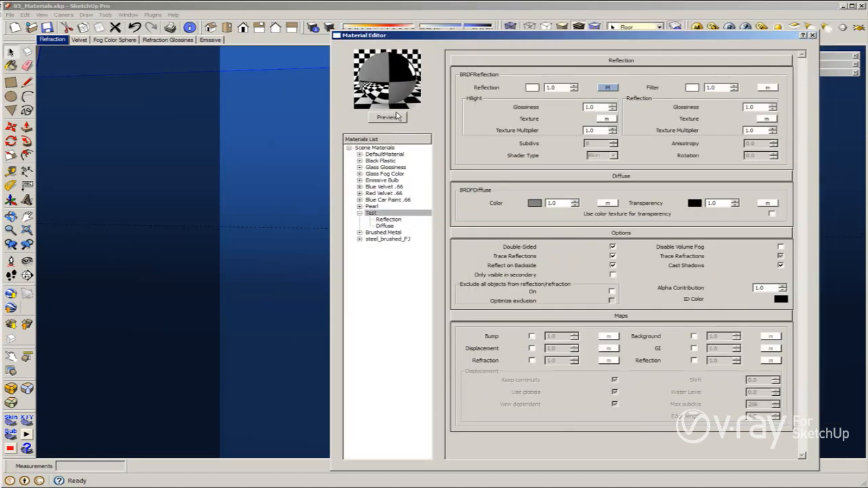
# Step: Set the Test material's diffuse color to pure red with RGB 255, 0, 0
pyautogui.click(534, 203)
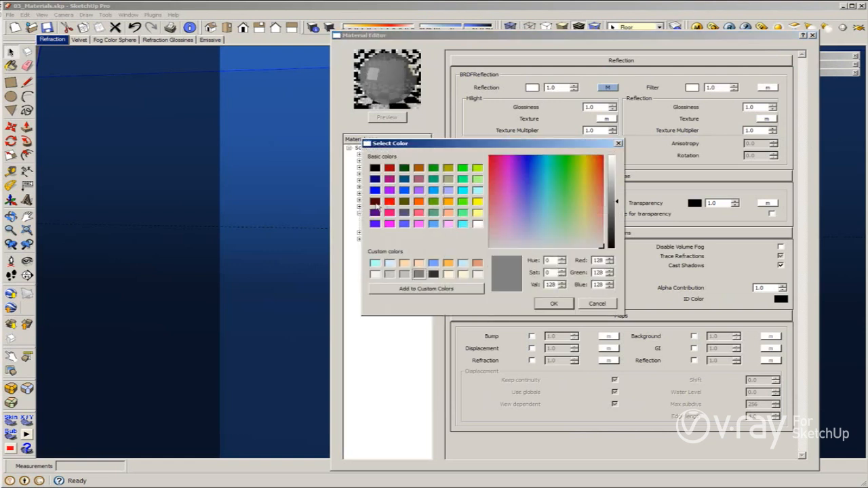
pyautogui.click(389, 201)
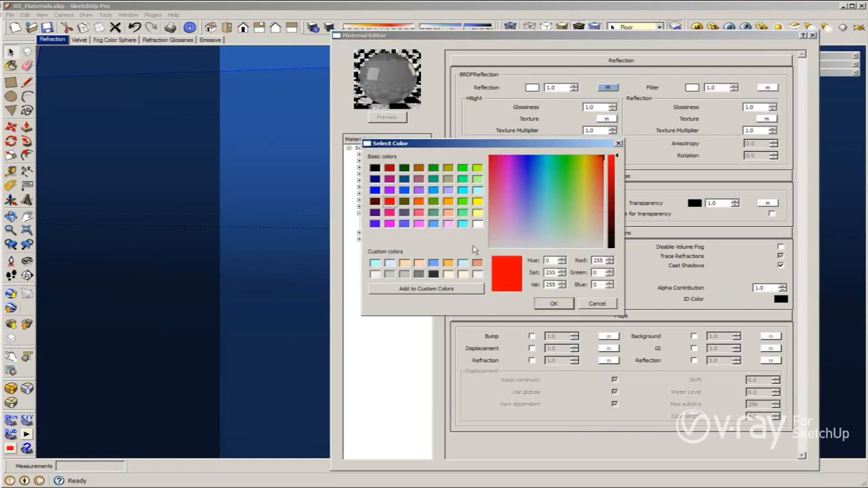
pyautogui.click(555, 304)
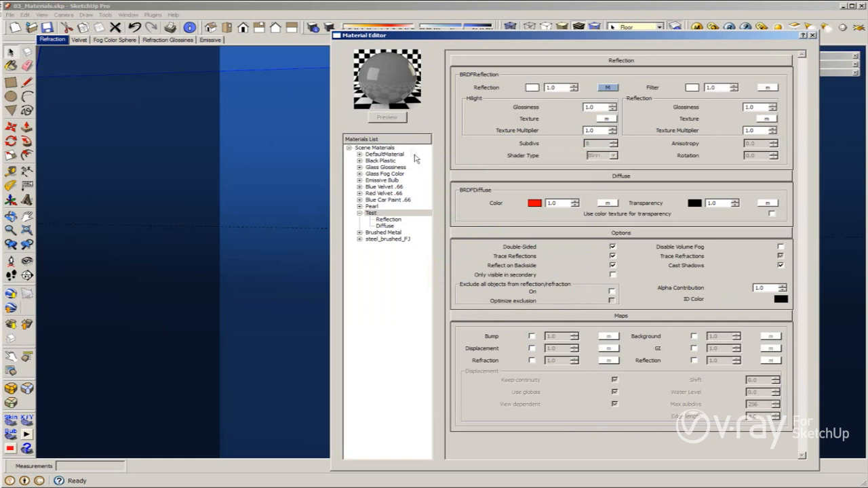
# Step: Update the material preview and render the scene to examine the red material with Fresnel reflections
pyautogui.click(387, 117)
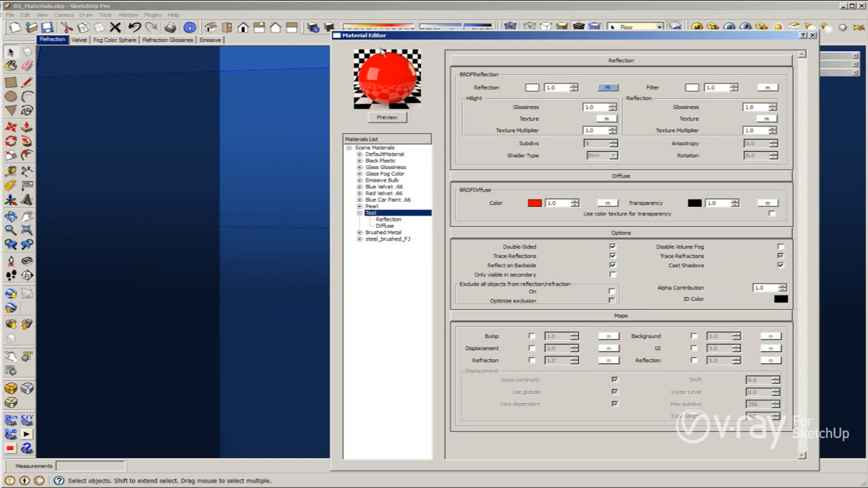
pyautogui.click(728, 28)
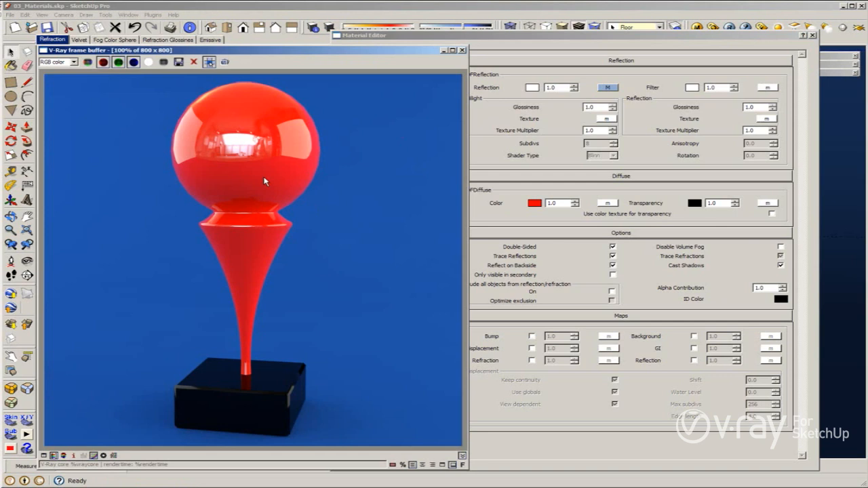
pyautogui.click(503, 114)
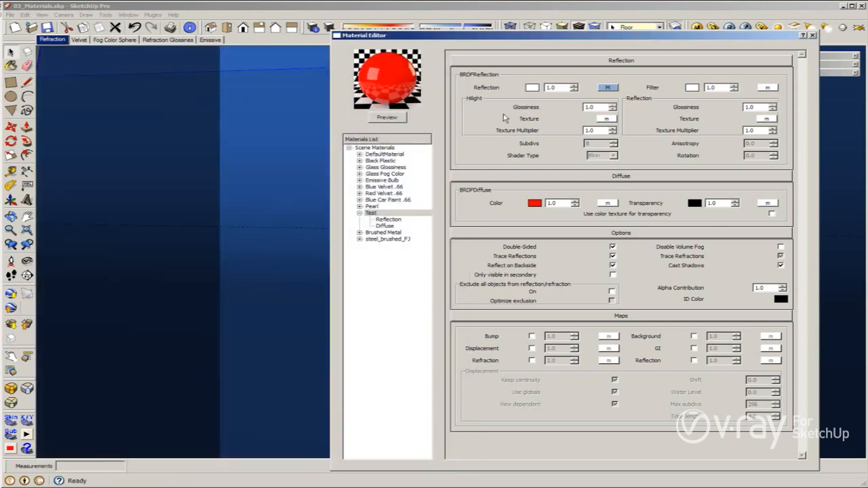
# Step: Remove the TexFresnel texture from the reflection color map by setting it to None
pyautogui.click(605, 88)
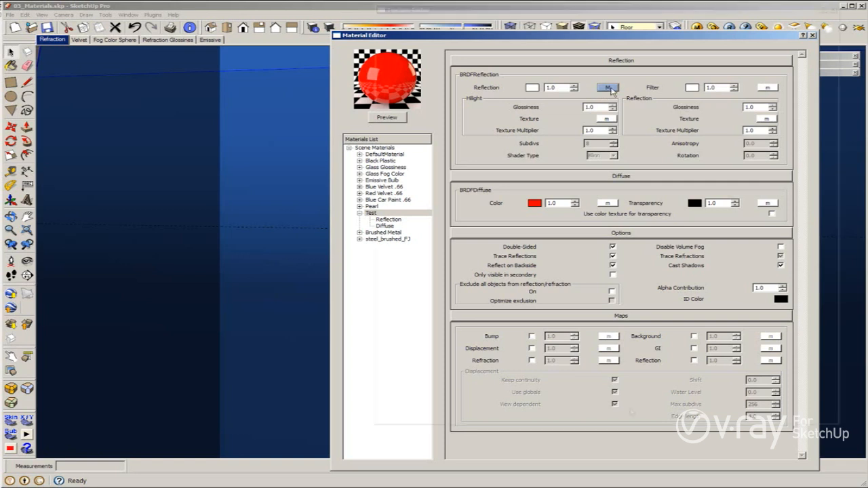
pyautogui.click(423, 107)
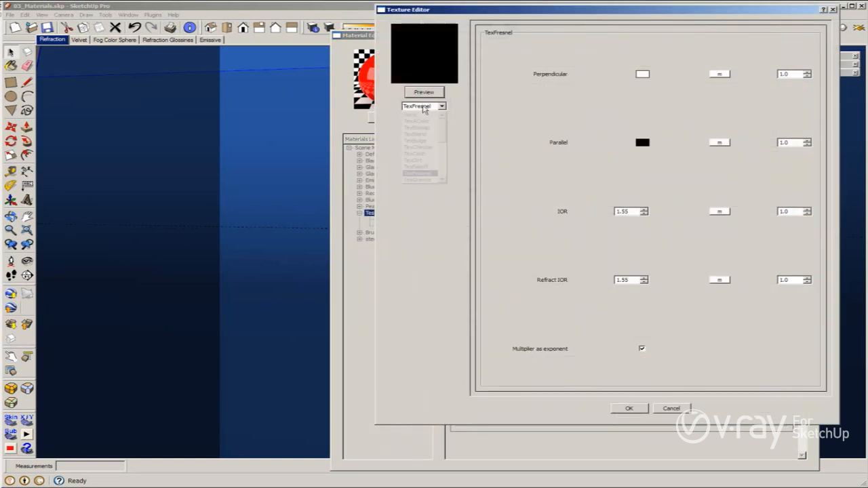
pyautogui.click(421, 114)
pyautogui.click(420, 108)
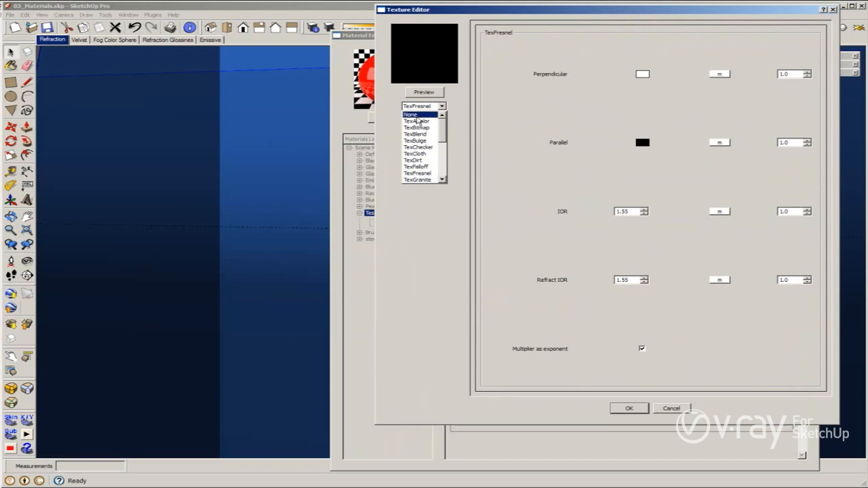
pyautogui.click(419, 115)
pyautogui.click(630, 408)
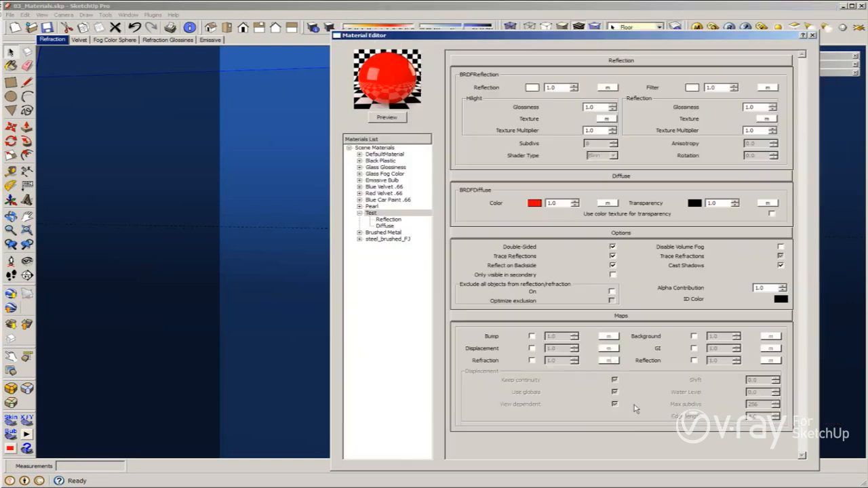
# Step: Set the reflection color to near-black with RGB 17, 17, 17 and update the material preview
pyautogui.click(533, 87)
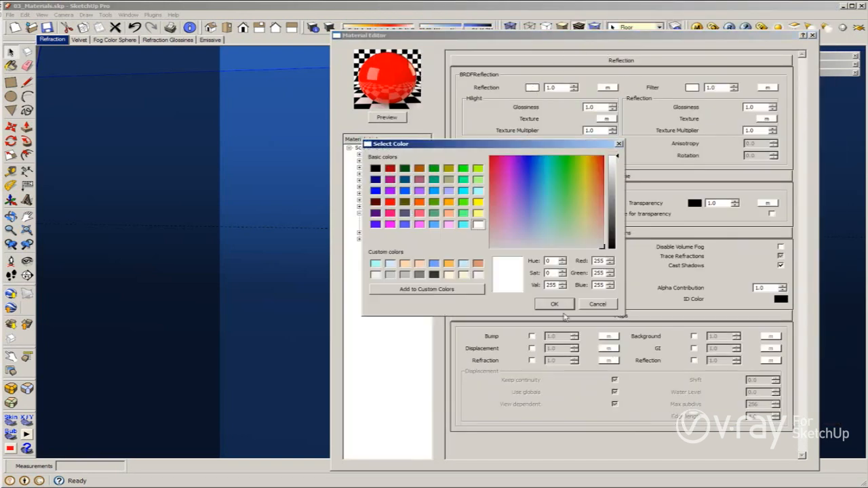
pyautogui.moveTo(607, 230); pyautogui.dragTo(608, 248)
pyautogui.click(554, 304)
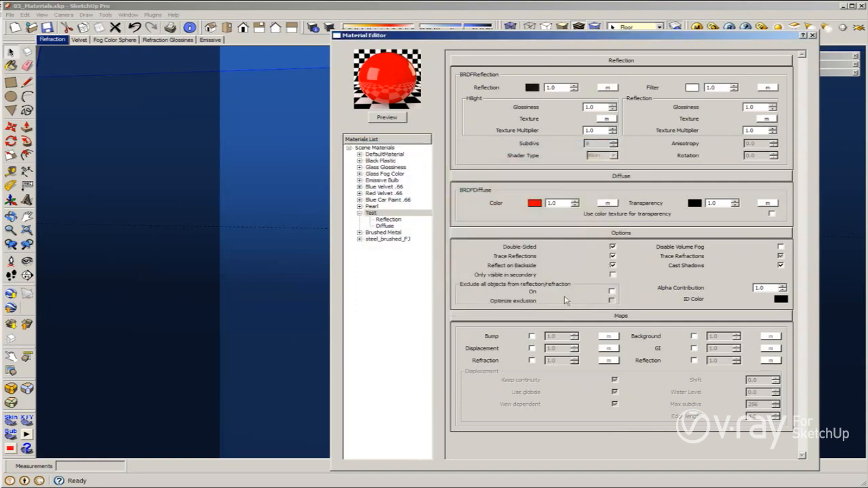
pyautogui.click(387, 118)
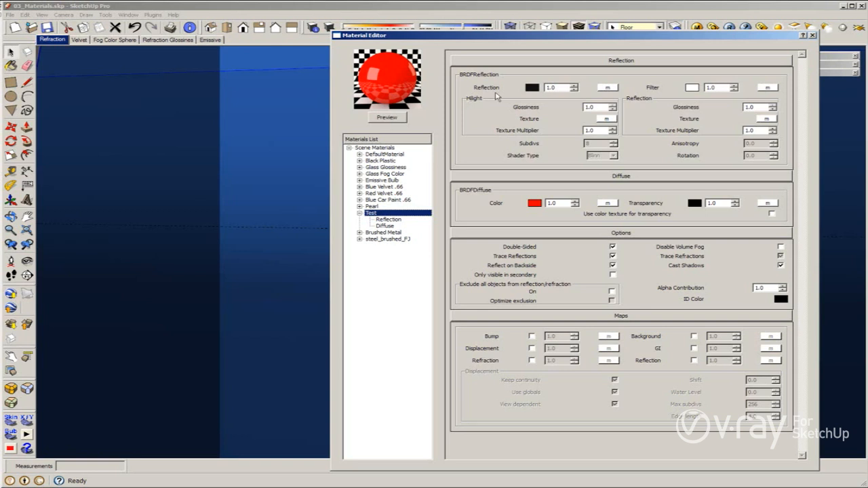
# Step: Set the reflection color to light gray with RGB 199, 199, 199 and update the material preview
pyautogui.click(538, 90)
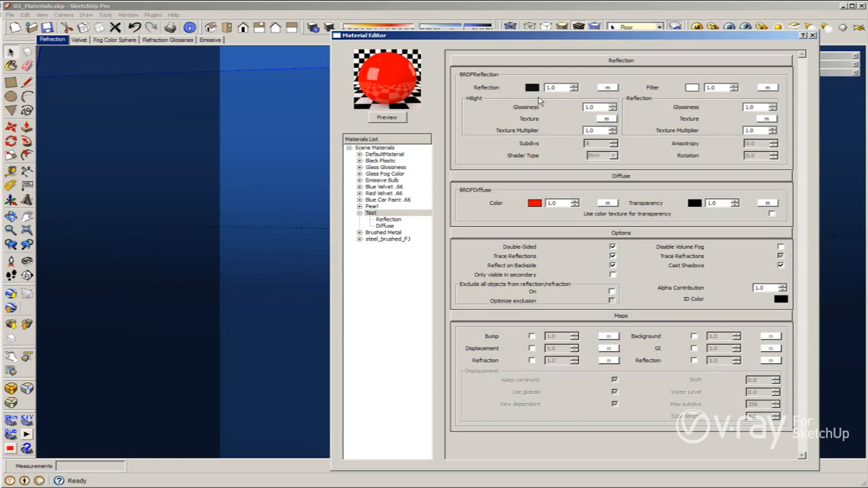
pyautogui.click(533, 88)
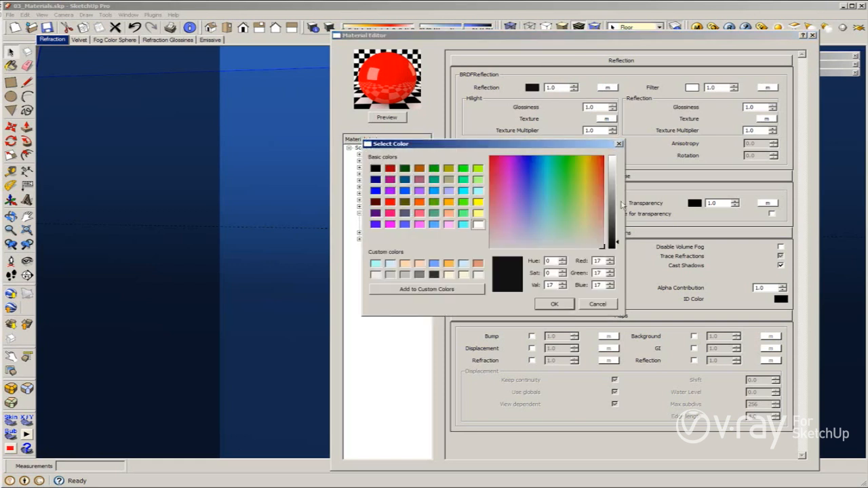
pyautogui.moveTo(614, 192); pyautogui.dragTo(615, 180)
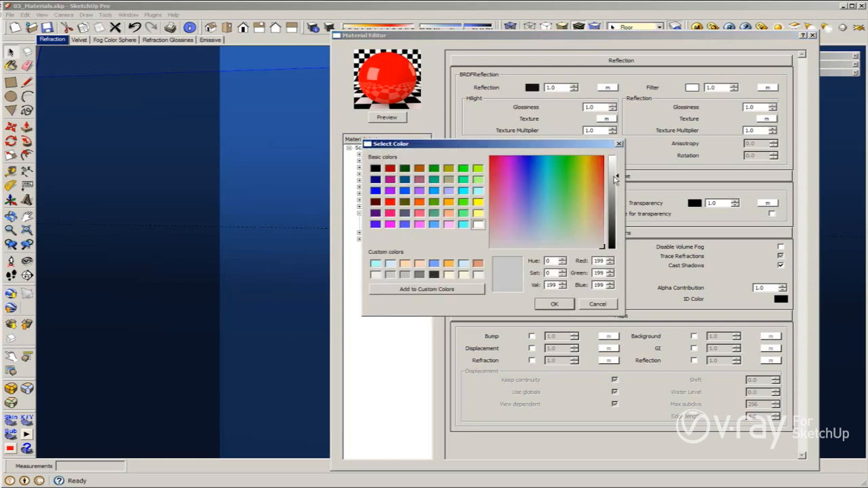
pyautogui.click(553, 303)
pyautogui.click(388, 117)
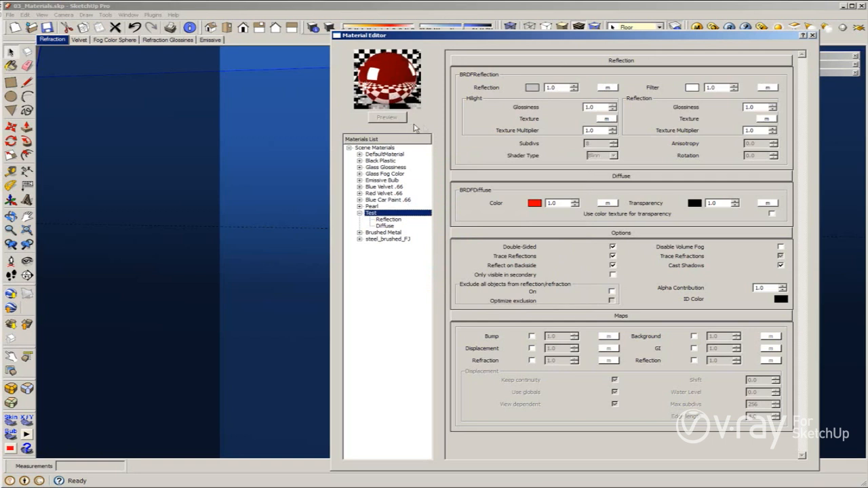
# Step: Set the Test material's reflection color to white
pyautogui.click(532, 88)
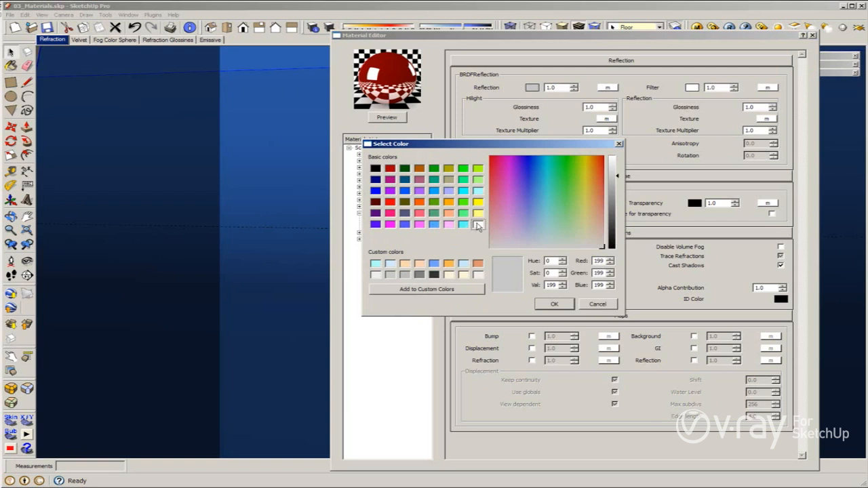
pyautogui.click(478, 225)
pyautogui.click(554, 303)
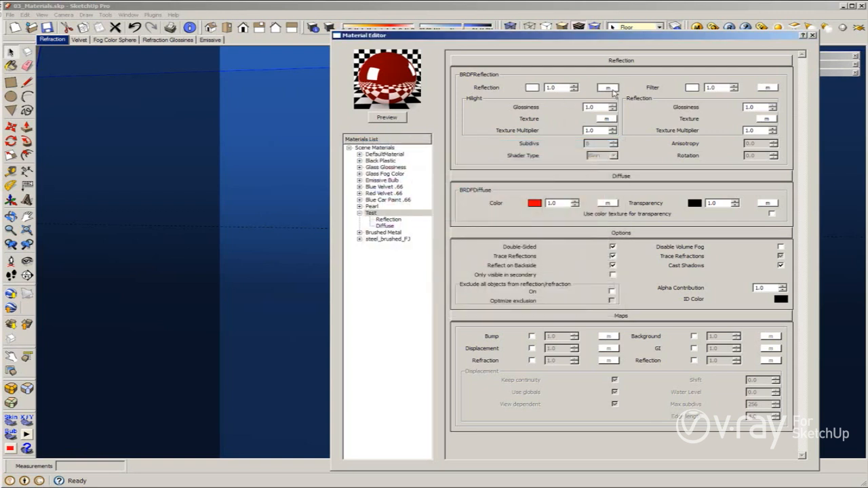
# Step: Assign a TexFresnel texture to the reflection color map and set its IOR to 20
pyautogui.click(607, 88)
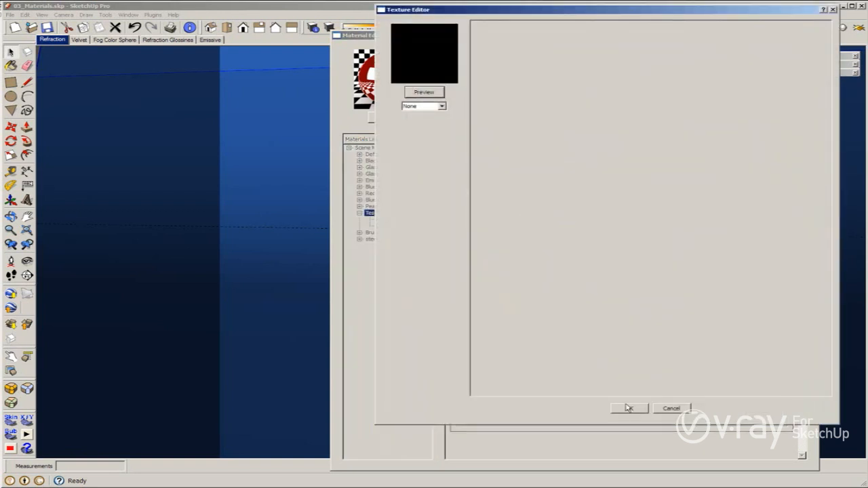
pyautogui.click(417, 106)
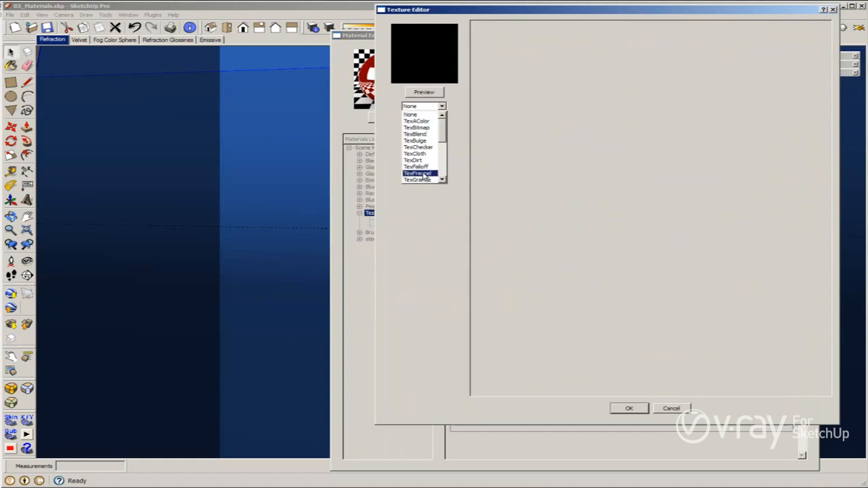
pyautogui.click(421, 173)
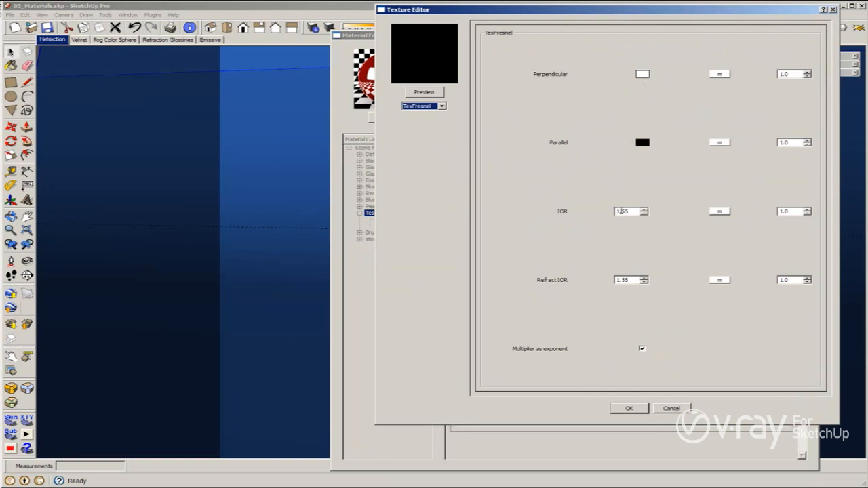
pyautogui.moveTo(630, 211); pyautogui.dragTo(619, 213)
pyautogui.write('2')
# Step: Try a dark gray parallel color of RGB 74, 74, 74 in the Fresnel texture and return it to black
pyautogui.click(642, 142)
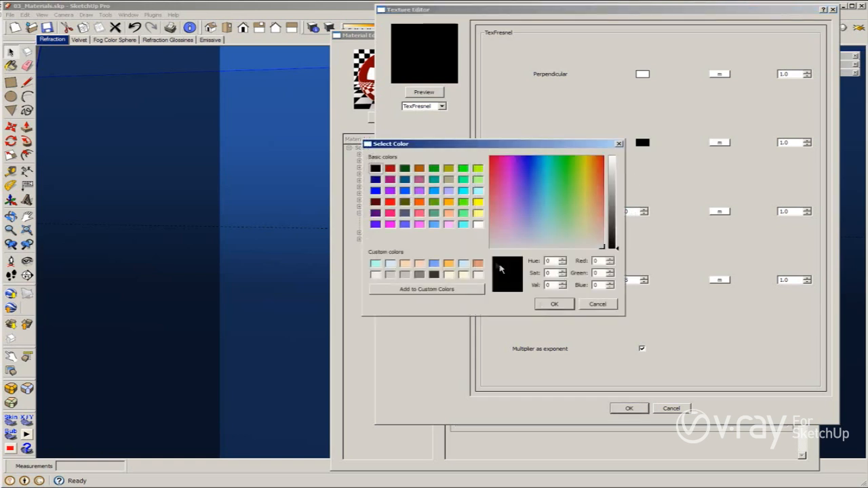
pyautogui.click(613, 222)
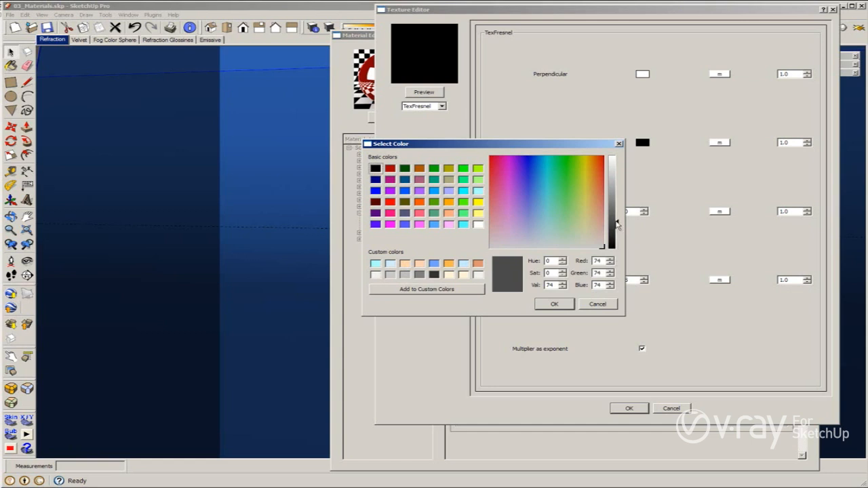
pyautogui.click(555, 304)
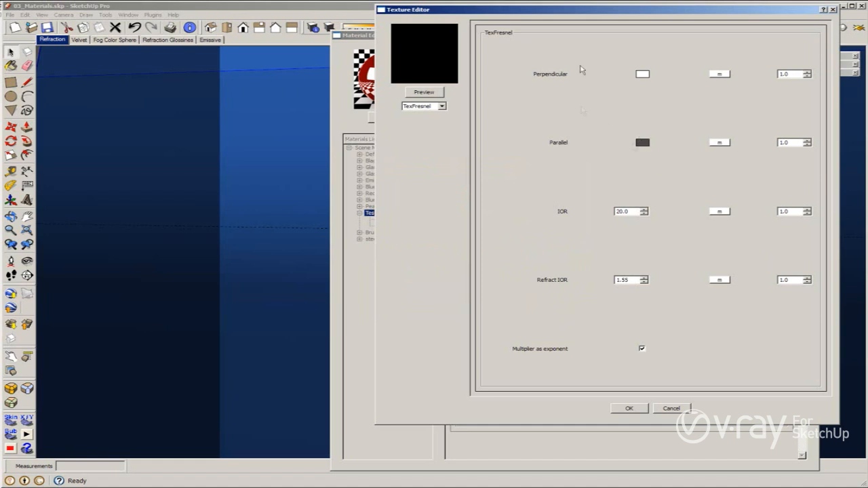
pyautogui.click(642, 143)
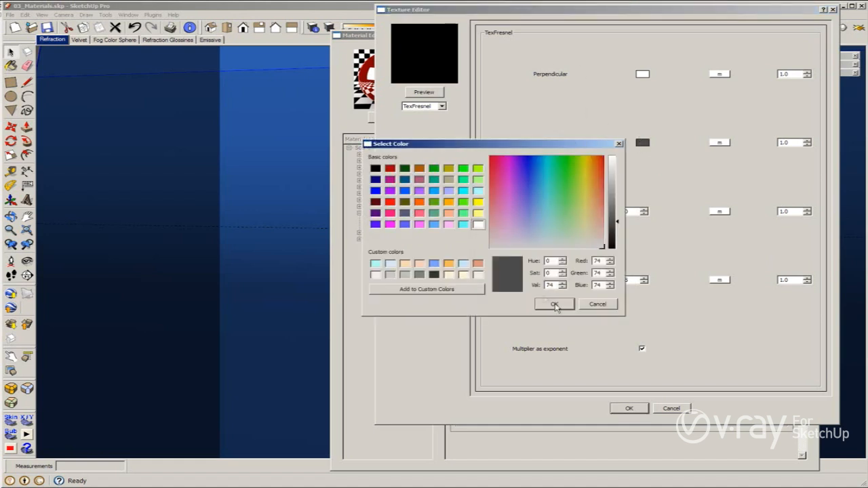
pyautogui.moveTo(612, 227); pyautogui.dragTo(617, 255)
pyautogui.click(555, 306)
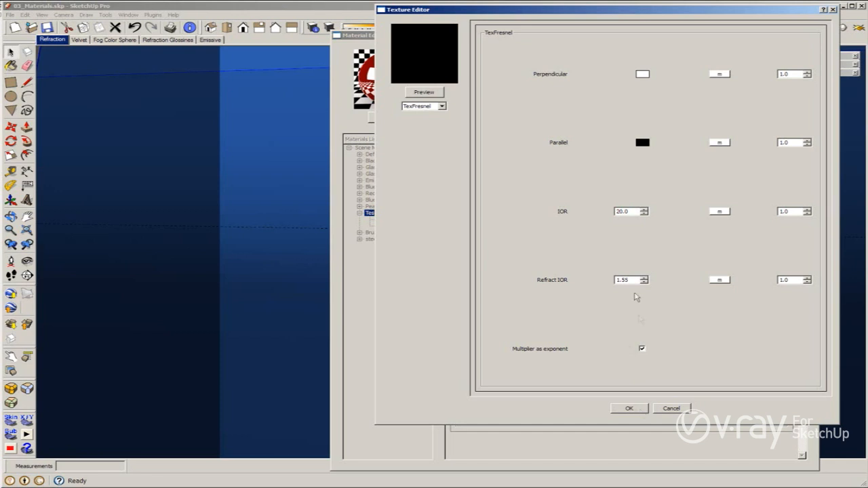
# Step: Accept the Fresnel texture, update the material preview and render the scene
pyautogui.click(629, 409)
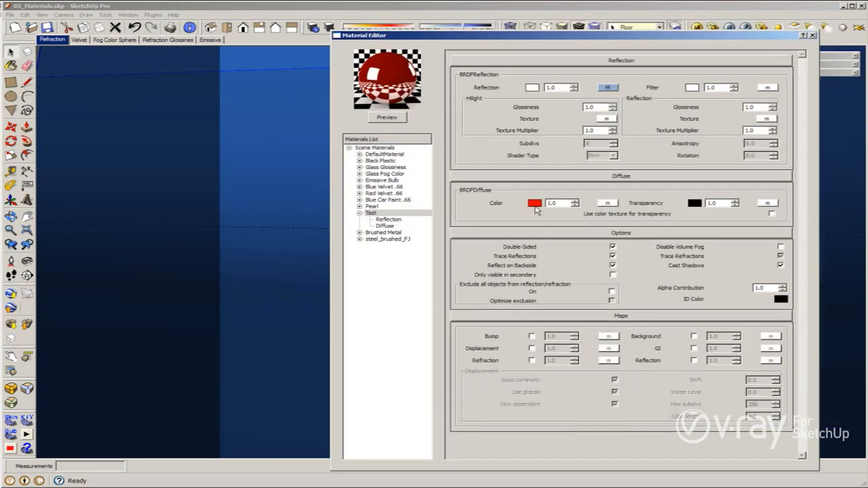
pyautogui.click(387, 117)
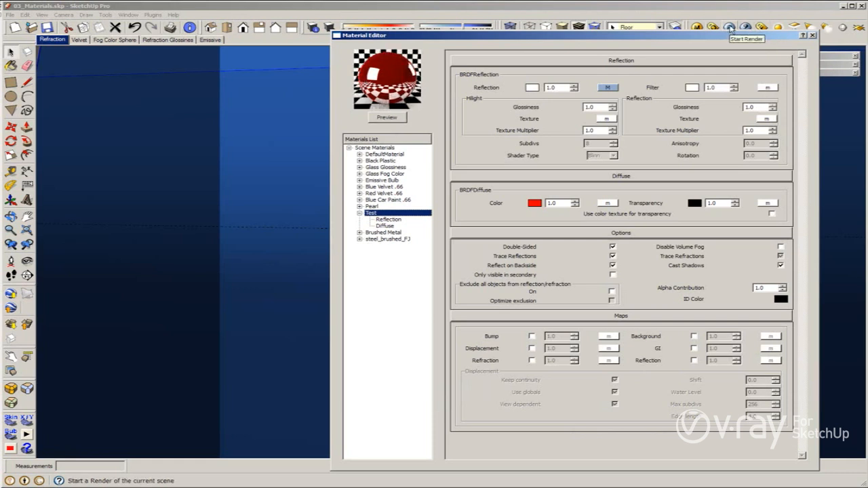
pyautogui.click(730, 27)
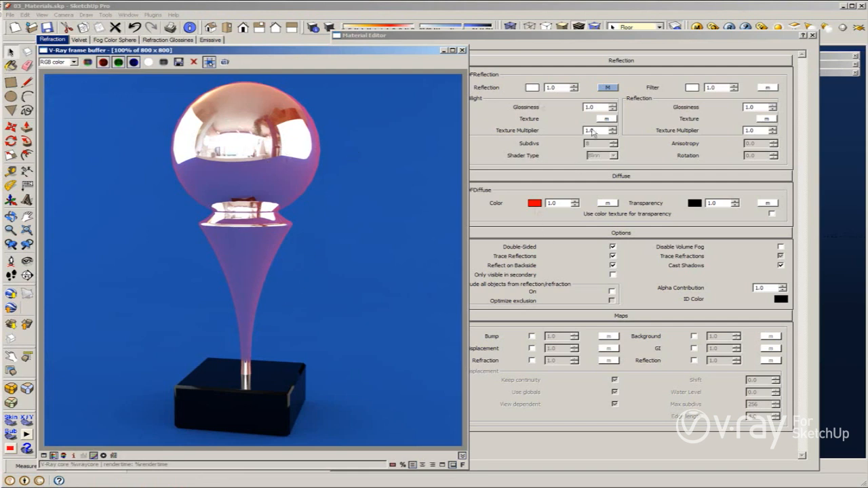
# Step: Set the reflection map's Refract IOR to 1.55 and bring up the rendered image for inspection
pyautogui.click(607, 88)
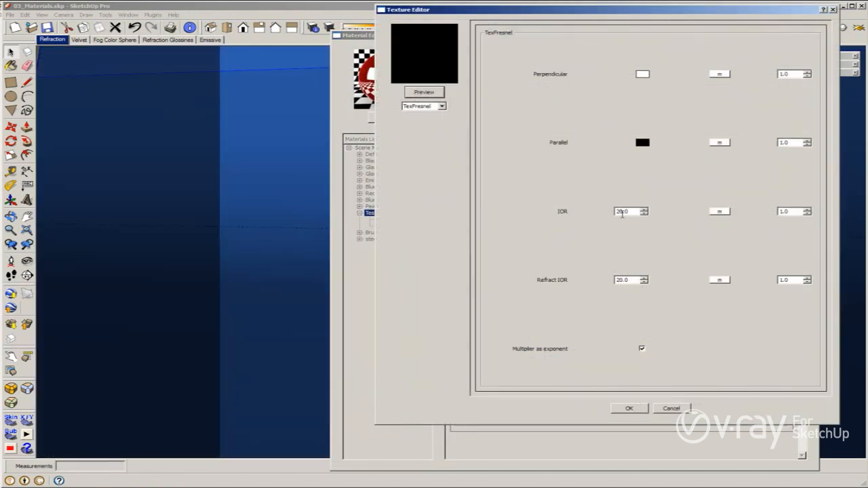
pyautogui.doubleClick(631, 280)
pyautogui.write('1.55')
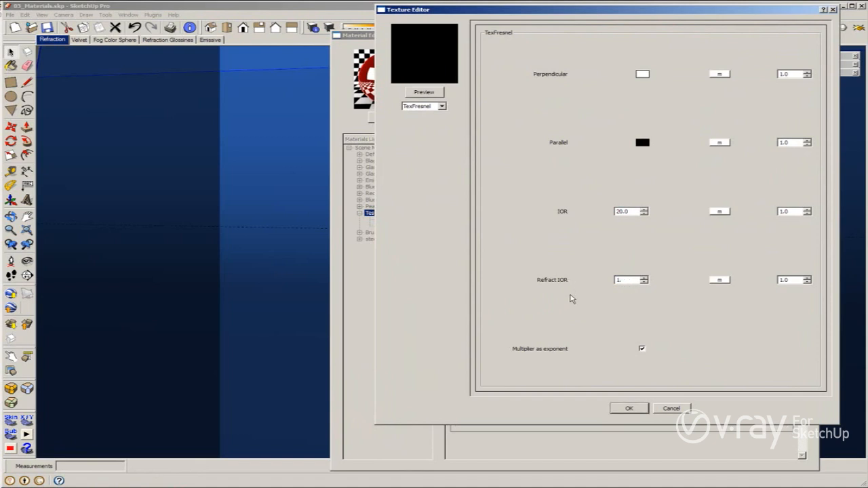
pyautogui.click(631, 408)
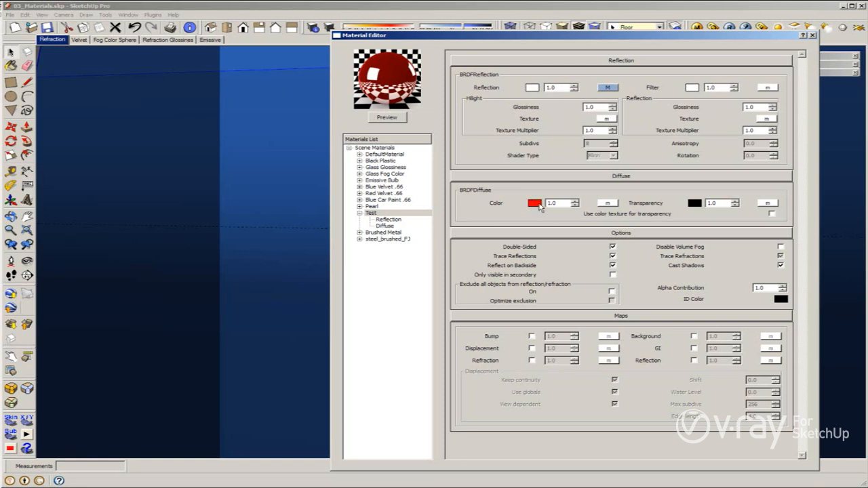
pyautogui.click(761, 27)
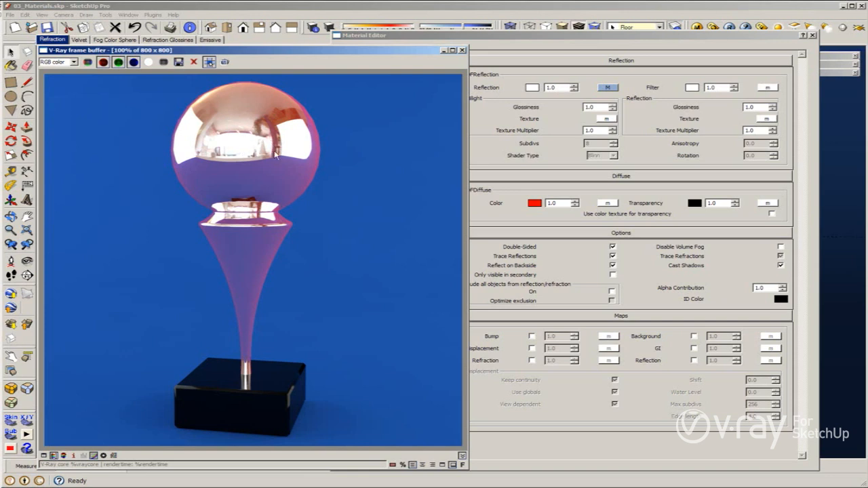
# Step: Set the reflection filter color to light red with RGB 255, 66, 66, and render the scene after refreshing the material preview
pyautogui.click(673, 93)
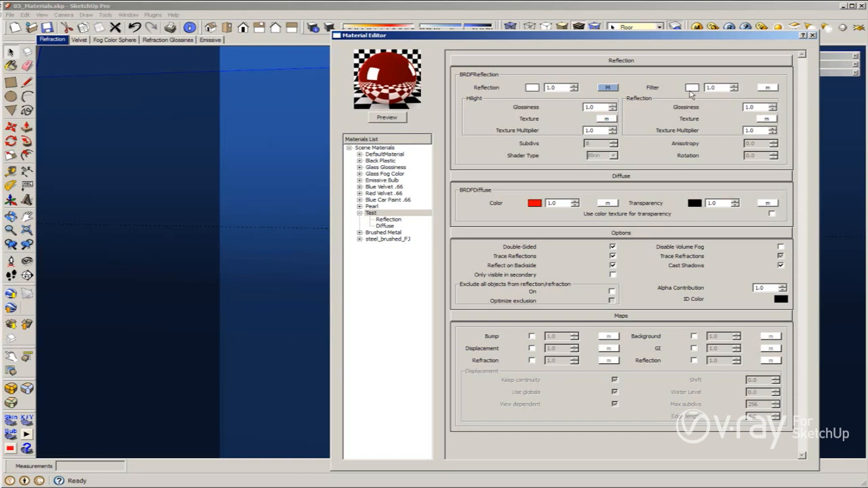
pyautogui.click(691, 89)
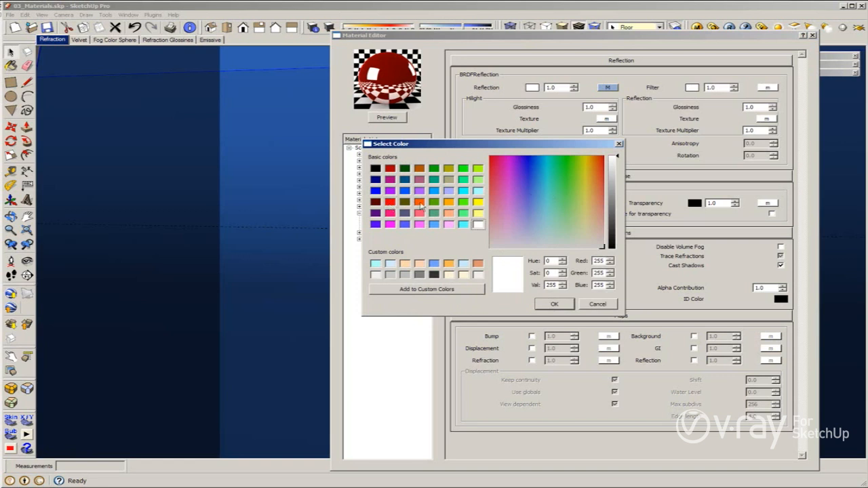
pyautogui.click(390, 202)
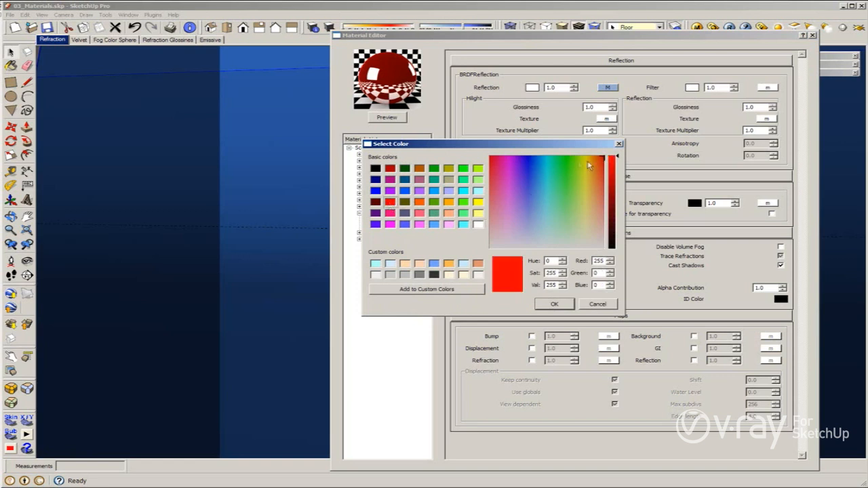
pyautogui.moveTo(600, 159); pyautogui.dragTo(610, 161)
pyautogui.click(604, 181)
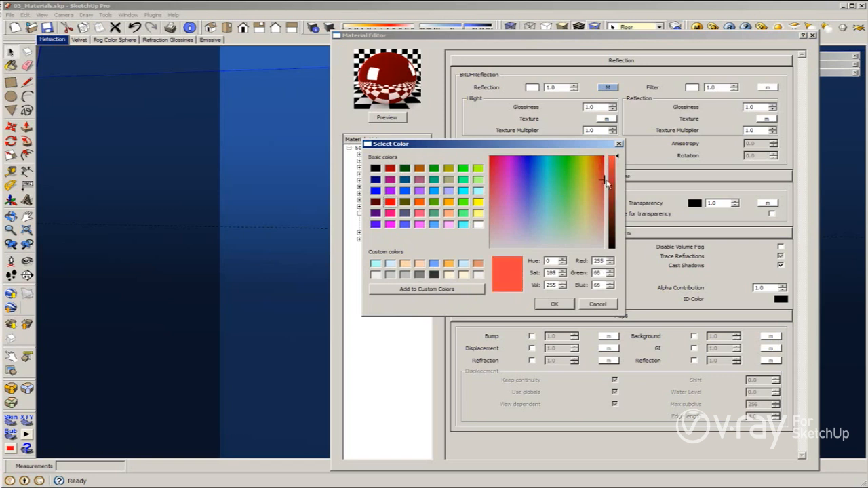
pyautogui.click(563, 304)
pyautogui.click(389, 118)
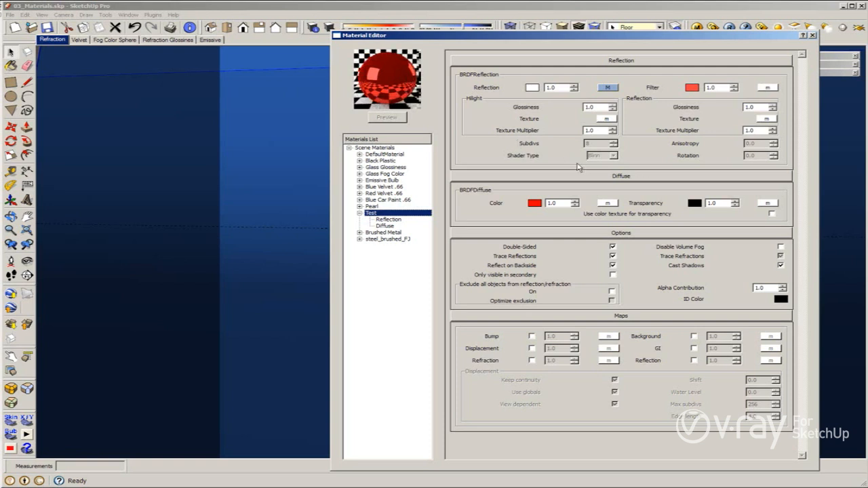
pyautogui.click(731, 28)
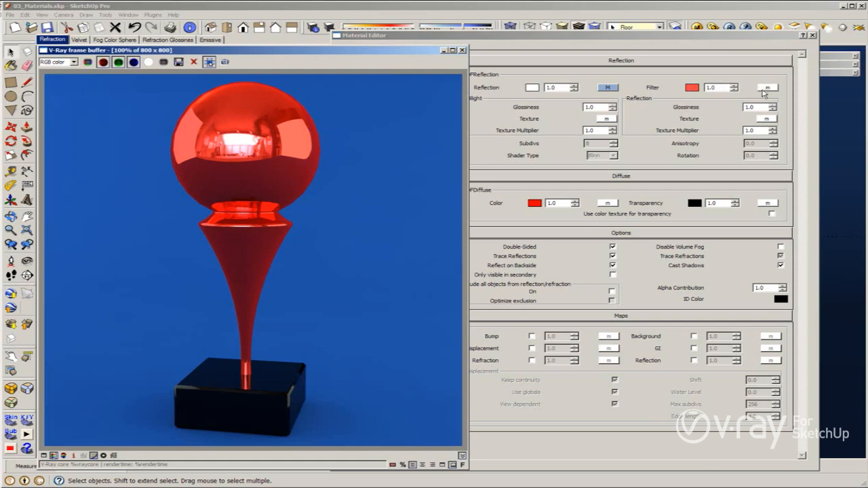
# Step: Choose a TexChecker texture for the reflection filter map
pyautogui.click(767, 88)
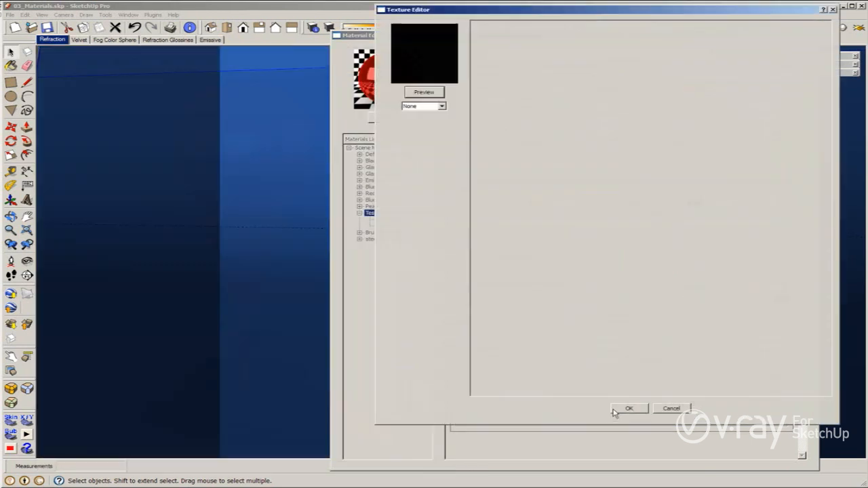
pyautogui.click(425, 107)
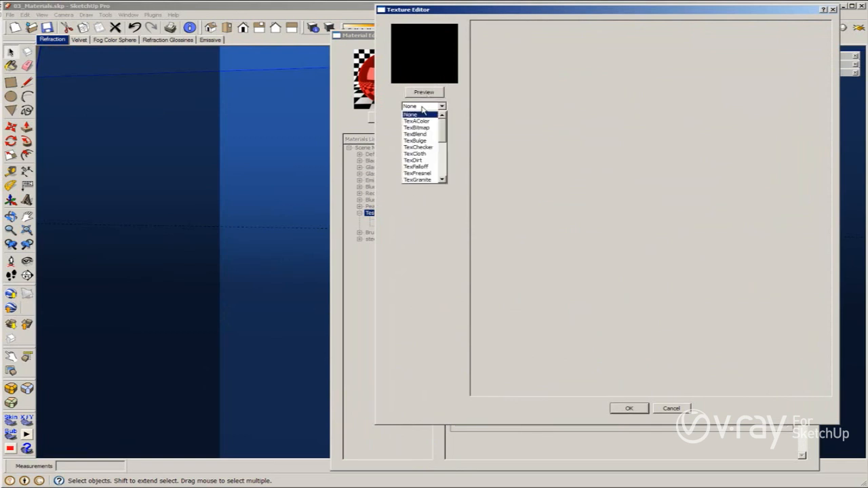
pyautogui.click(417, 148)
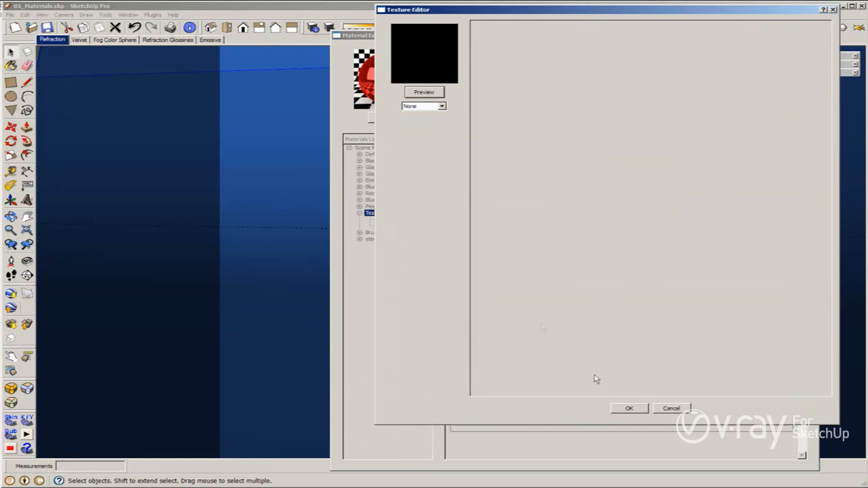
# Step: Assign a TexAColor texture to the checker's White Color and set its color to orange
pyautogui.click(417, 106)
pyautogui.click(416, 121)
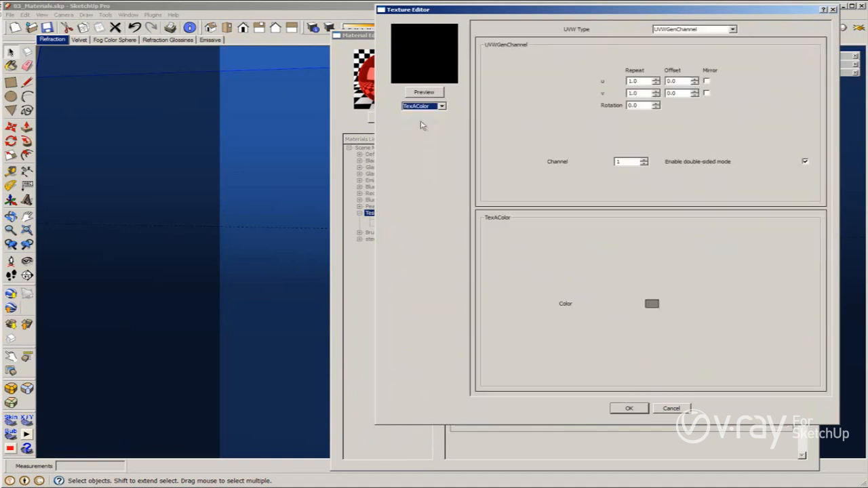
pyautogui.click(650, 304)
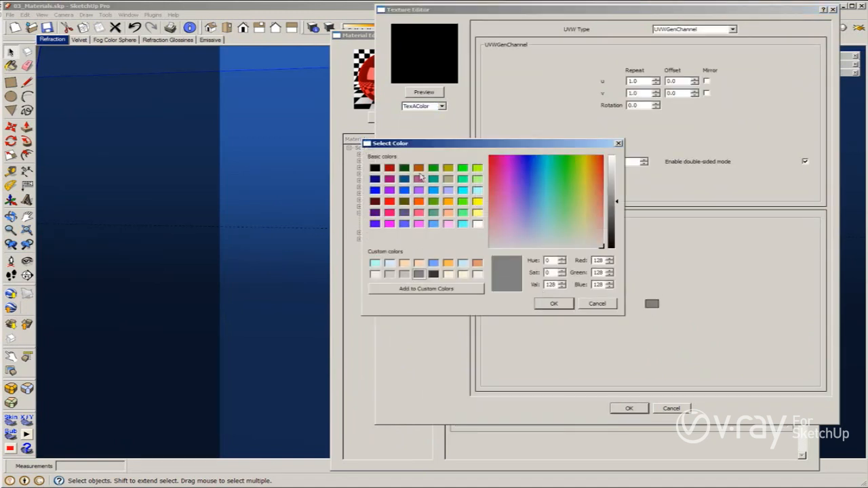
pyautogui.click(448, 201)
pyautogui.click(561, 304)
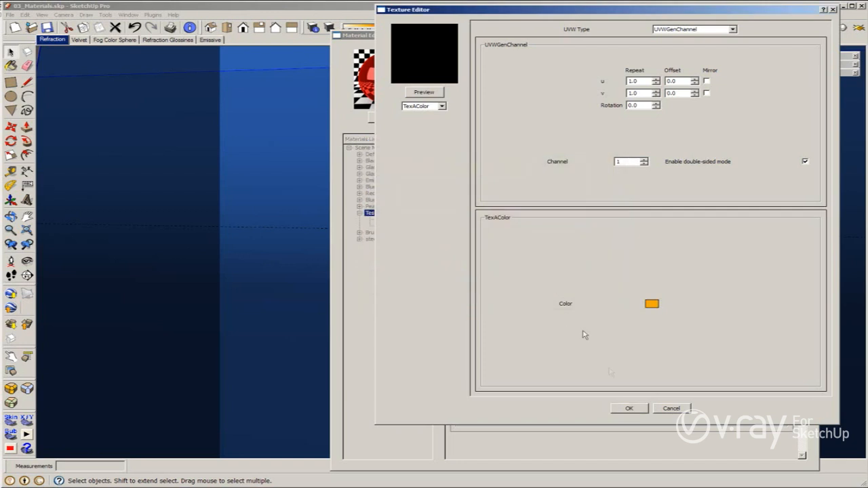
pyautogui.click(628, 410)
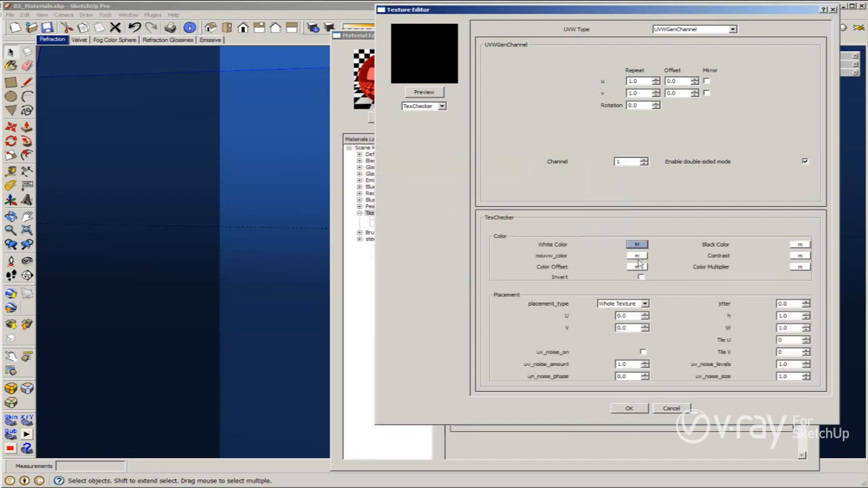
# Step: Assign a TexAColor texture to the checker's Black Color
pyautogui.click(801, 245)
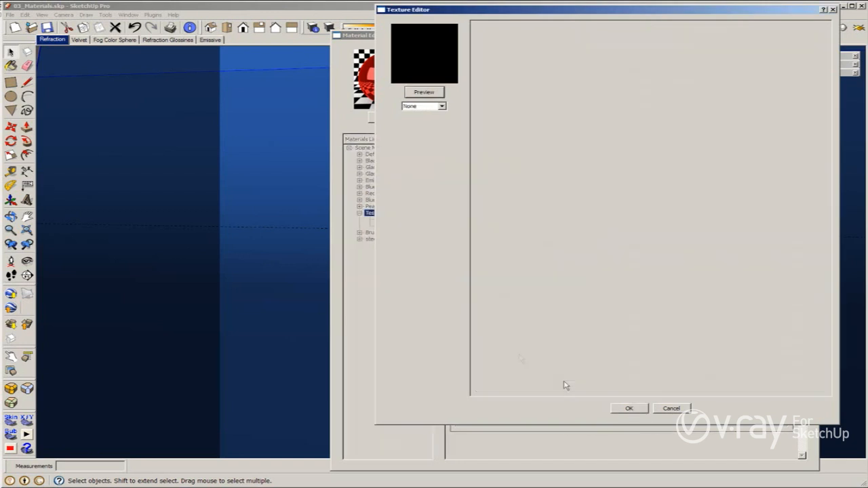
pyautogui.click(415, 106)
pyautogui.click(414, 121)
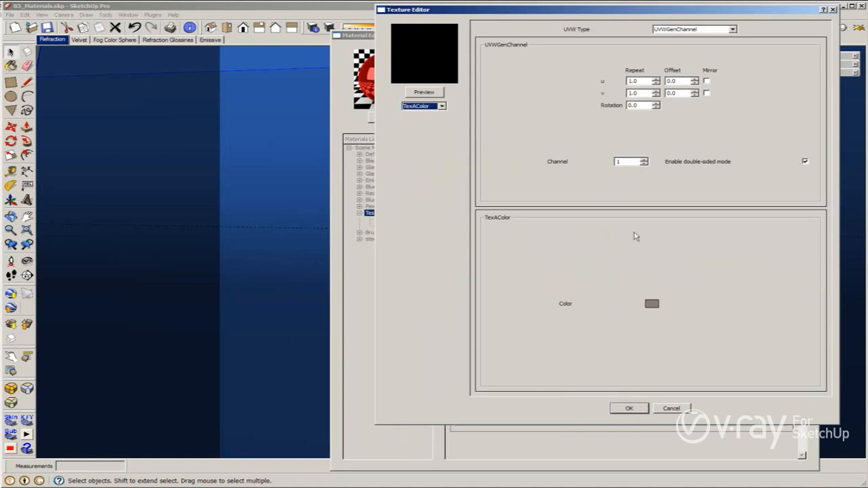
# Step: Set the Black Color texture's color to pink with RGB 255, 85, 255
pyautogui.click(651, 304)
pyautogui.click(419, 224)
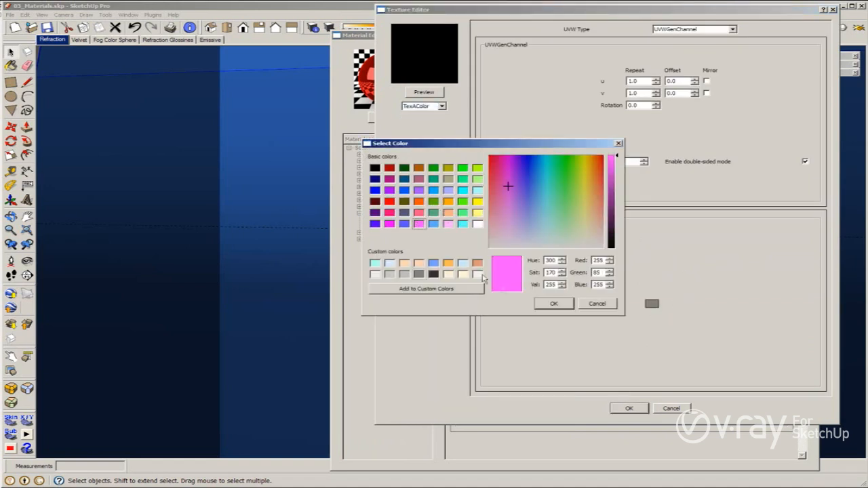
pyautogui.click(541, 306)
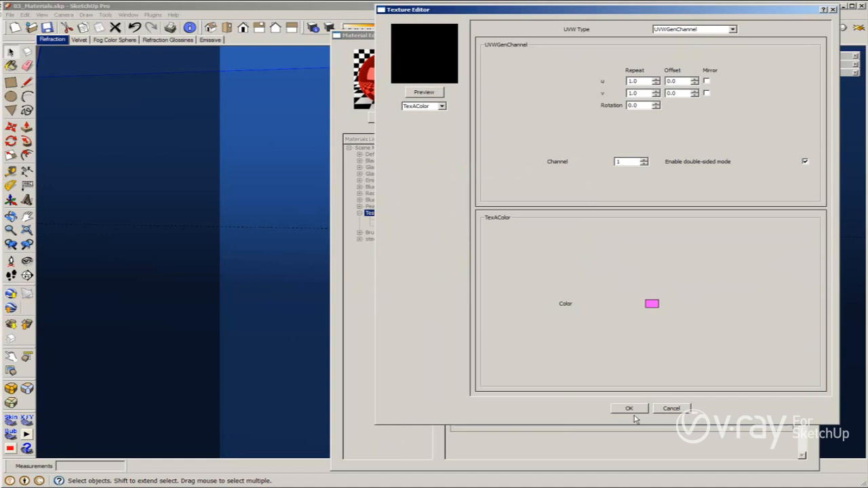
# Step: Change the Black Color texture's color to cyan with RGB 85, 255, 255, preview it and accept the texture
pyautogui.click(651, 304)
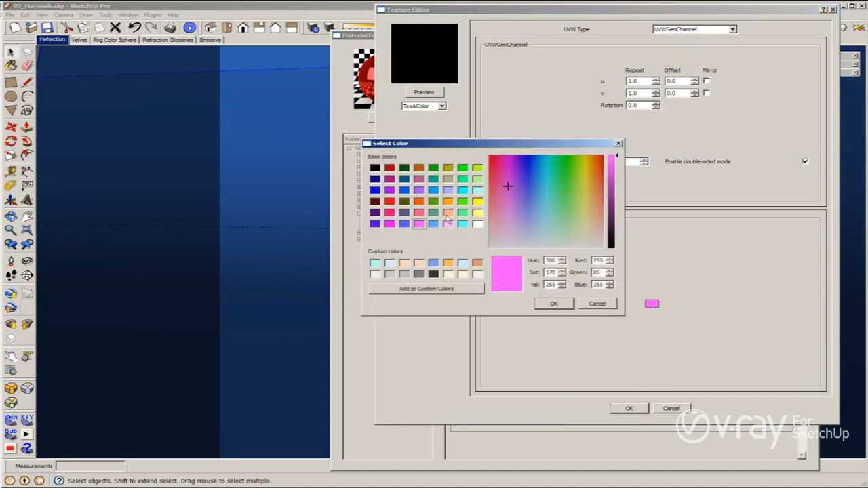
pyautogui.click(462, 224)
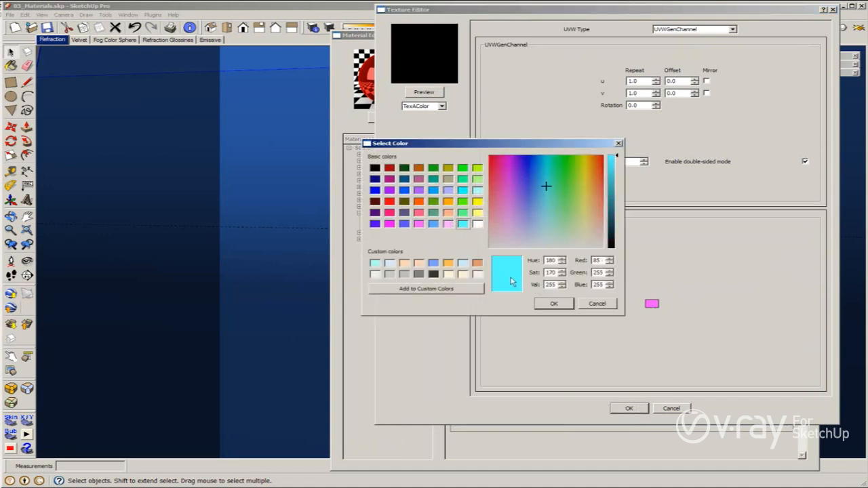
pyautogui.click(553, 304)
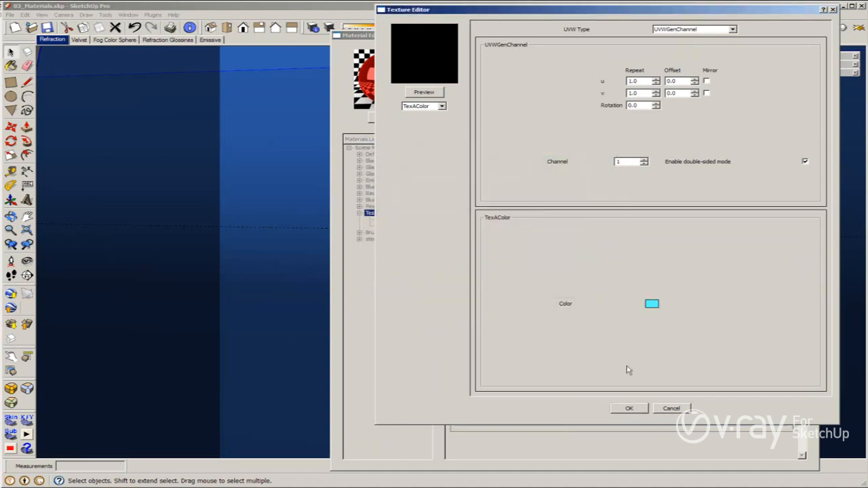
pyautogui.click(427, 92)
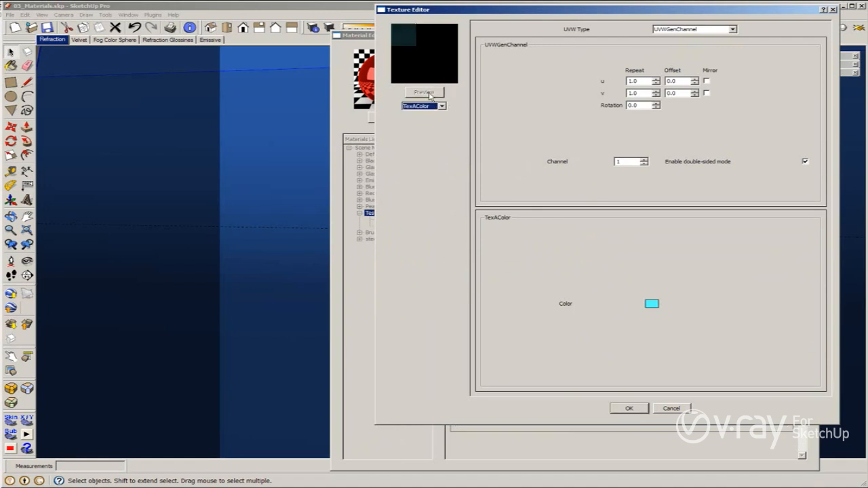
pyautogui.click(638, 409)
# Step: Preview and accept the orange and cyan checker as the reflection filter map, refresh the material preview and render the scene
pyautogui.click(431, 92)
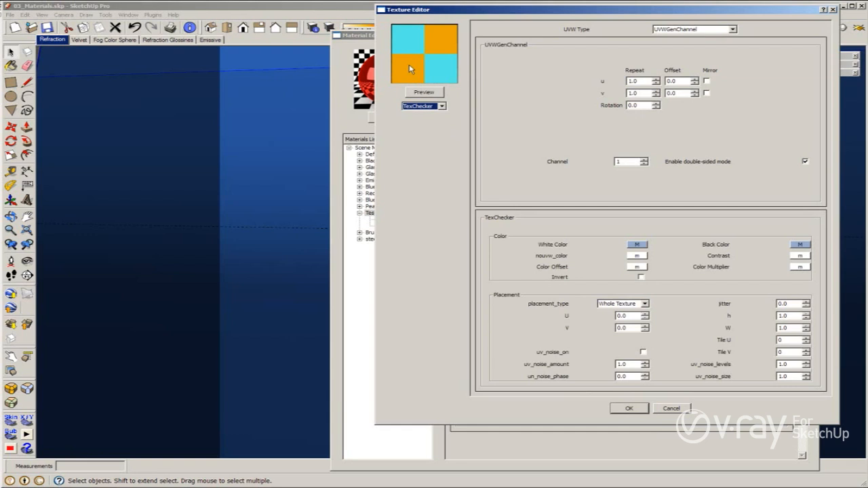
pyautogui.click(626, 409)
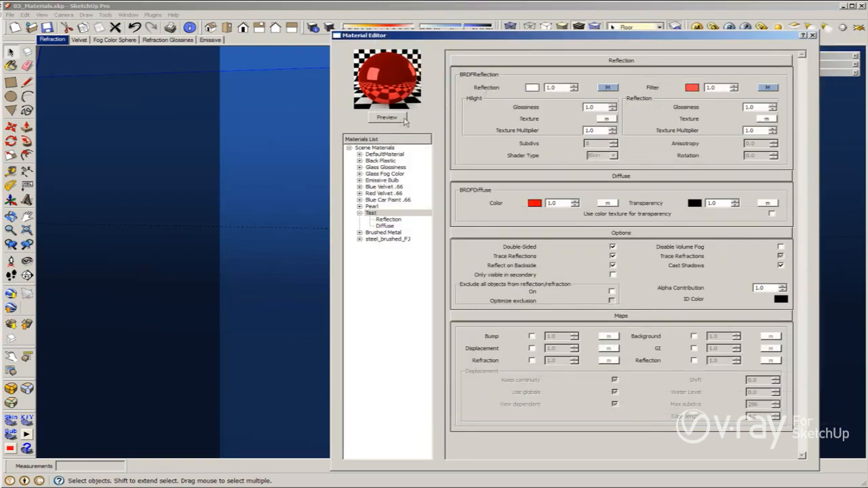
pyautogui.click(400, 117)
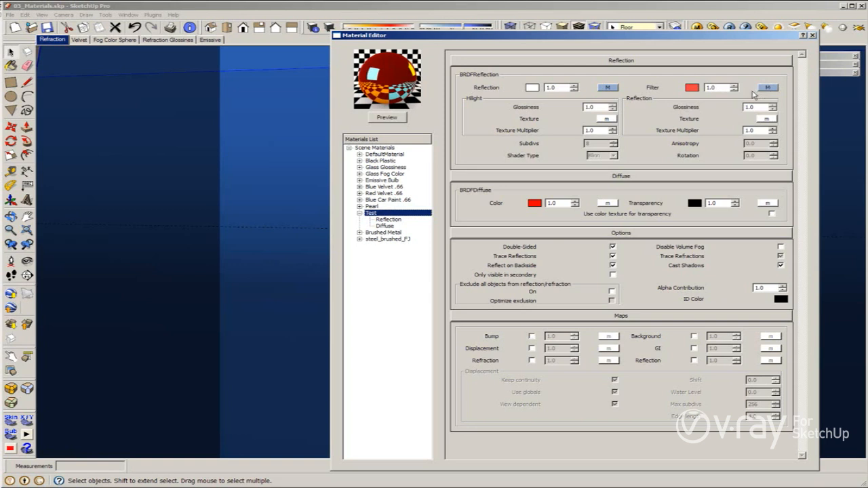
pyautogui.click(731, 28)
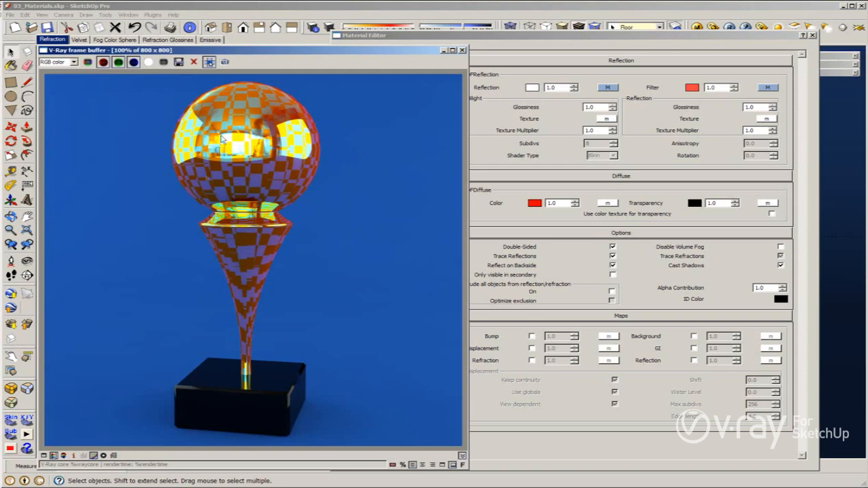
# Step: Remove the checker map from the reflection filter by setting its texture to None, and review the last rendered image
pyautogui.click(729, 117)
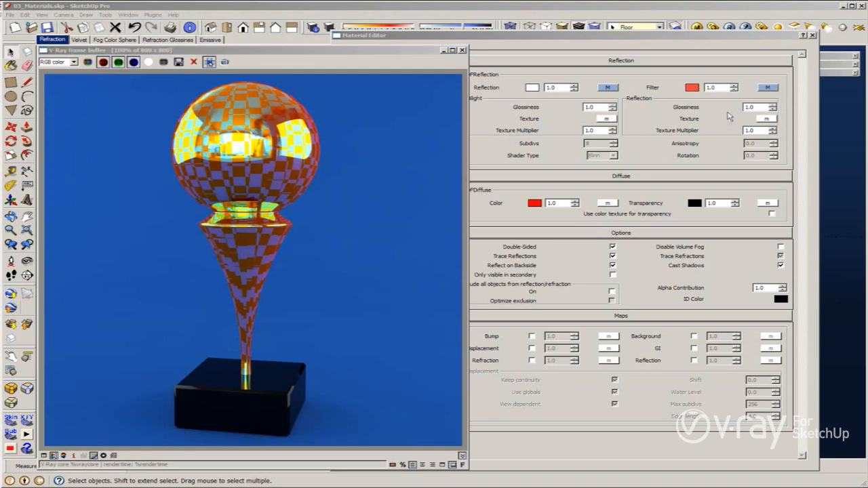
pyautogui.click(763, 90)
pyautogui.click(768, 88)
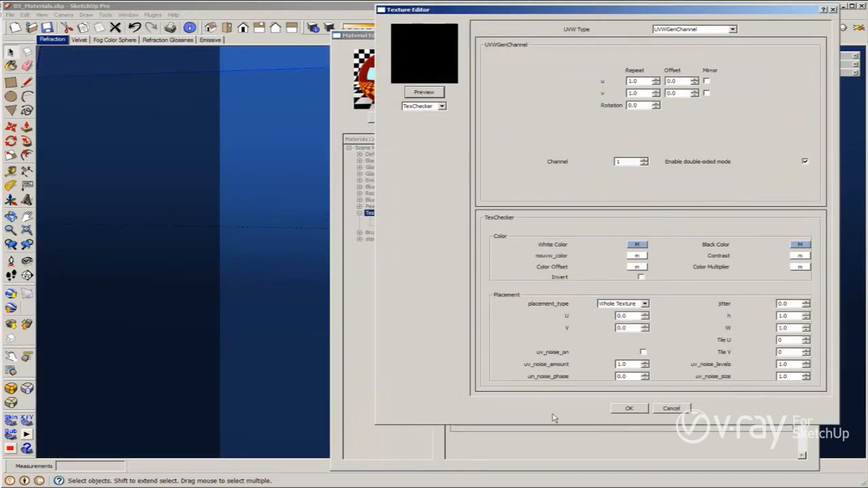
pyautogui.click(428, 105)
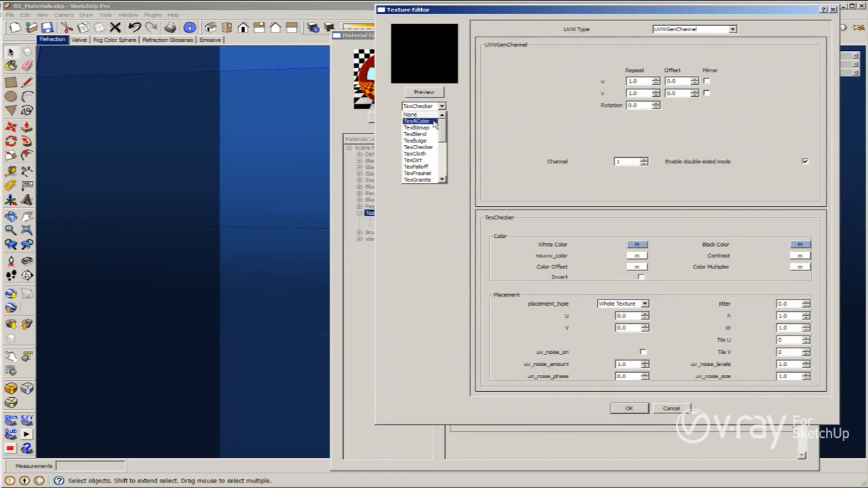
pyautogui.click(417, 113)
pyautogui.click(620, 410)
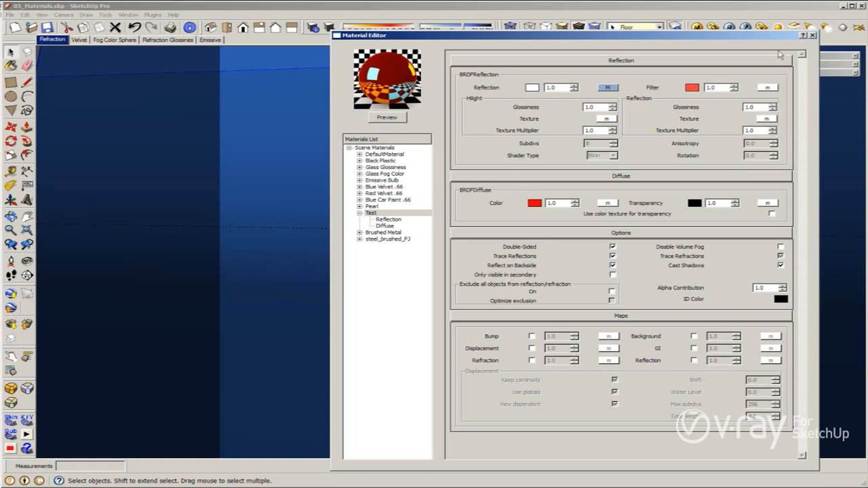
pyautogui.click(761, 26)
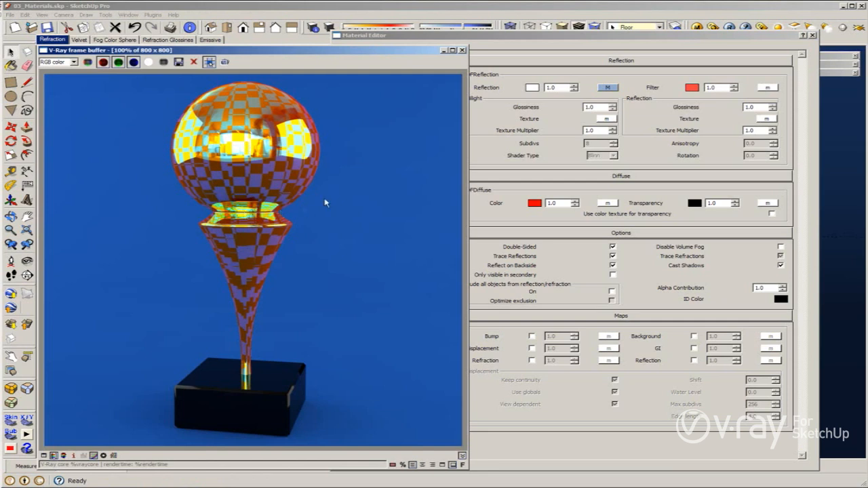
pyautogui.click(542, 112)
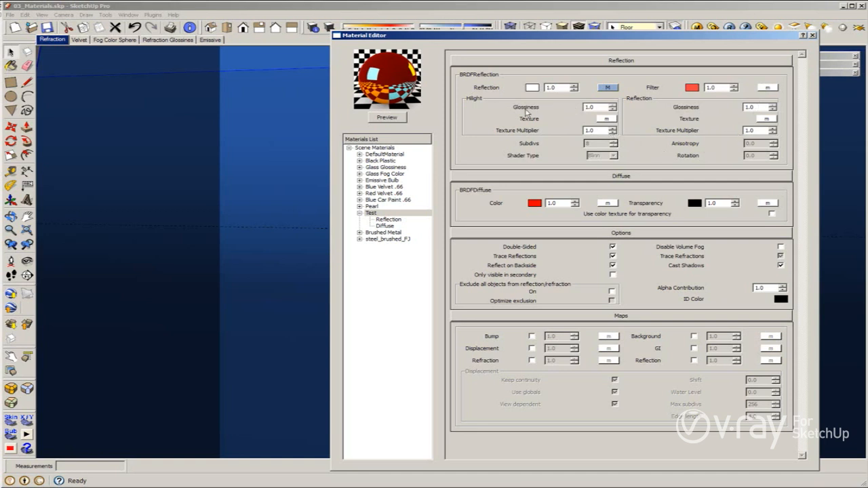
# Step: Set the reflection glossiness to 0.75, refresh the material preview and render the scene
pyautogui.moveTo(765, 107); pyautogui.dragTo(668, 108)
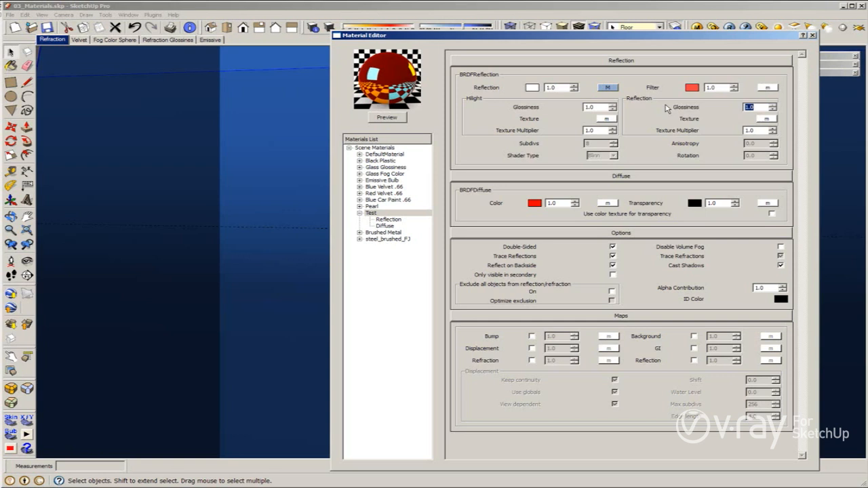
pyautogui.press('BackSpace')
pyautogui.click(395, 117)
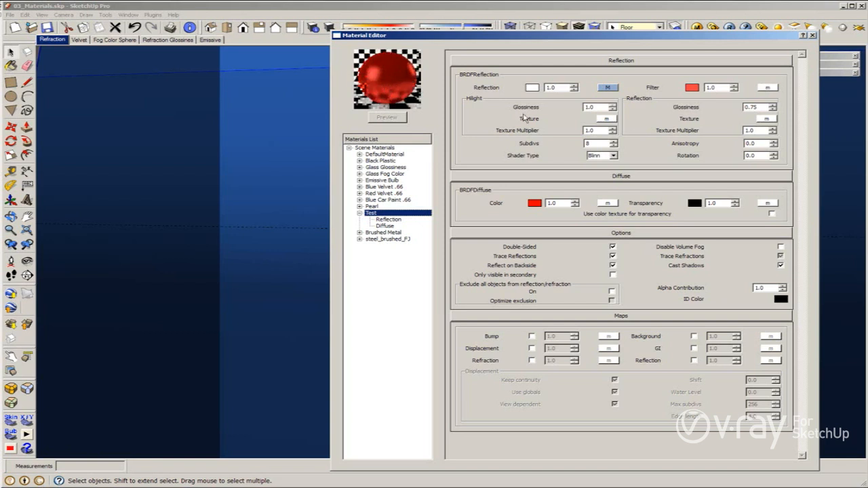
pyautogui.click(729, 27)
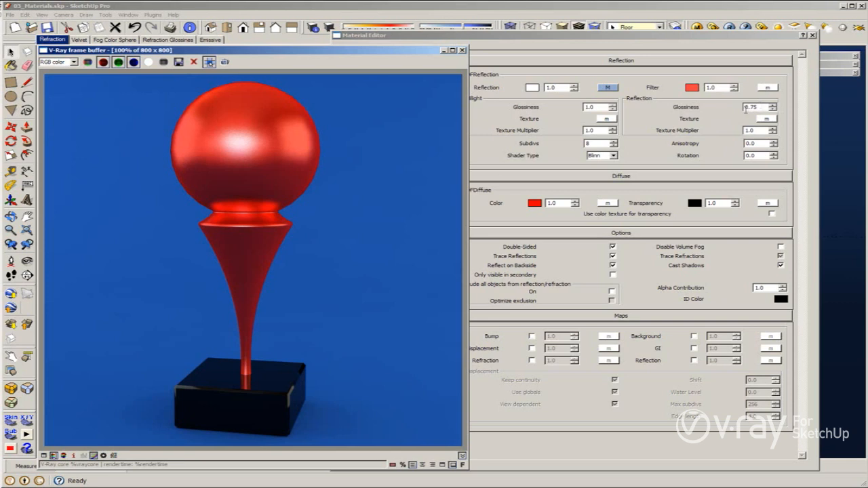
# Step: Try a highlight glossiness of 0.75, and return both the reflection and highlight glossiness to 1
pyautogui.click(549, 113)
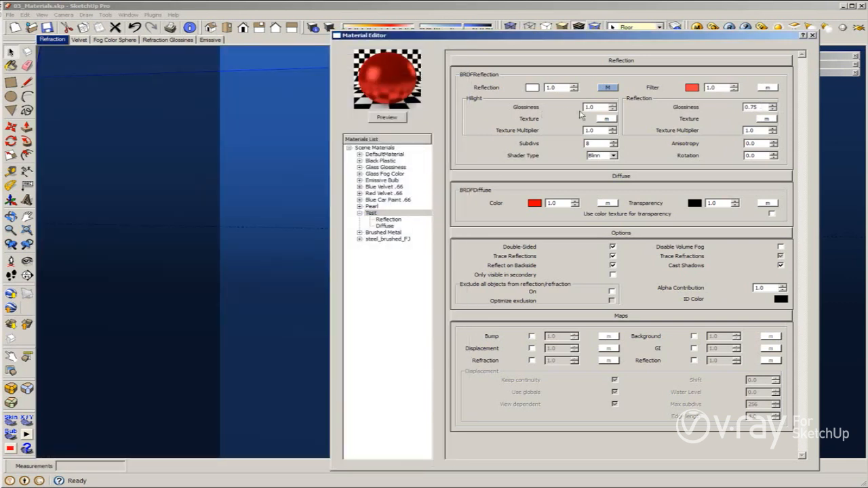
pyautogui.moveTo(598, 107); pyautogui.dragTo(575, 117)
pyautogui.write('.75')
pyautogui.moveTo(759, 109); pyautogui.dragTo(734, 120)
pyautogui.write('1')
pyautogui.moveTo(602, 108); pyautogui.dragTo(563, 108)
pyautogui.write('1')
# Step: Inspect the reflection glossiness texture slot and the Fresnel settings of the reflection map without changing them
pyautogui.moveTo(757, 106); pyautogui.dragTo(738, 113)
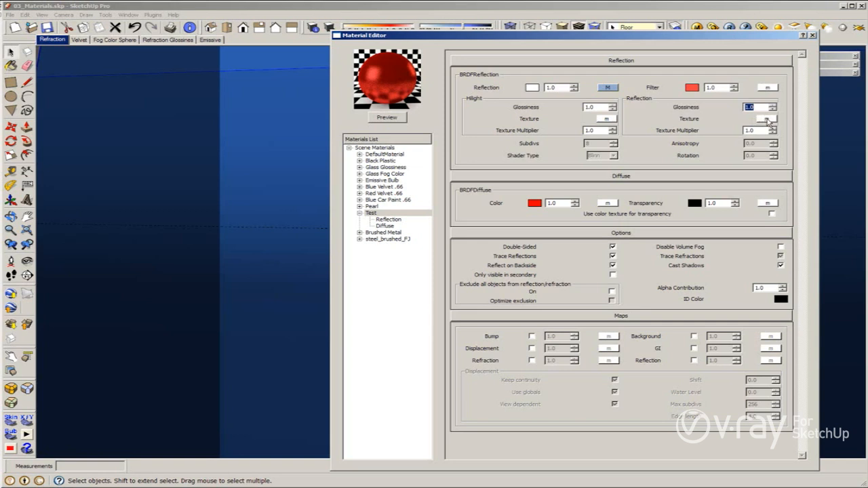
pyautogui.click(767, 118)
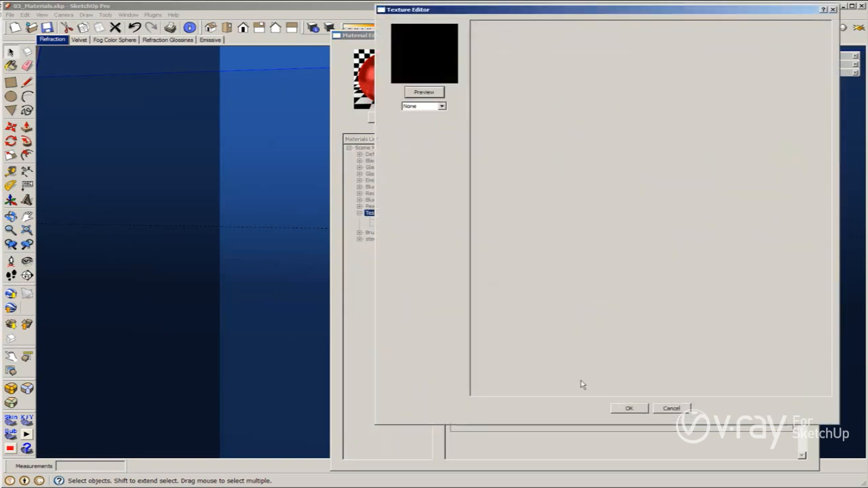
pyautogui.click(672, 409)
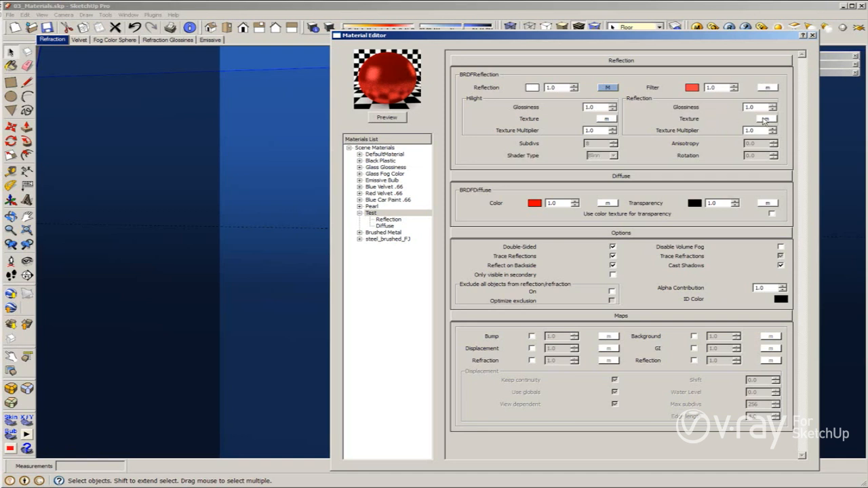
pyautogui.click(608, 88)
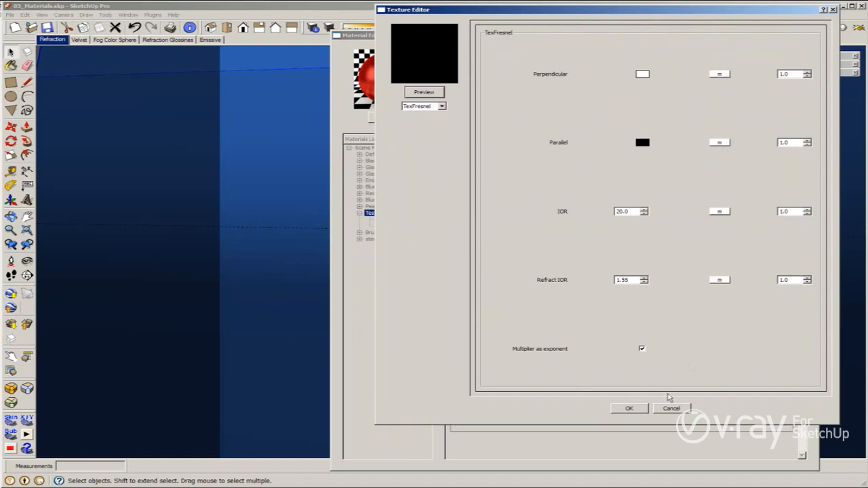
pyautogui.click(628, 409)
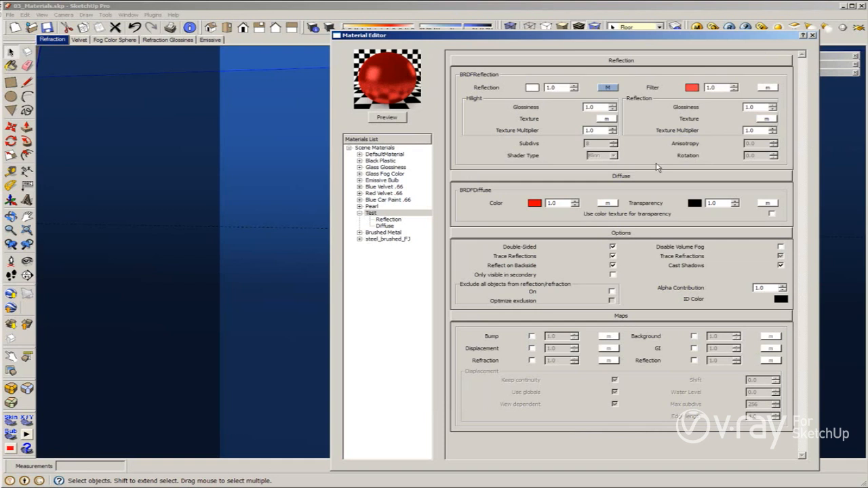
# Step: Set the diffuse color to dark brown with RGB 112, 56, 0 and refresh the material preview
pyautogui.click(535, 203)
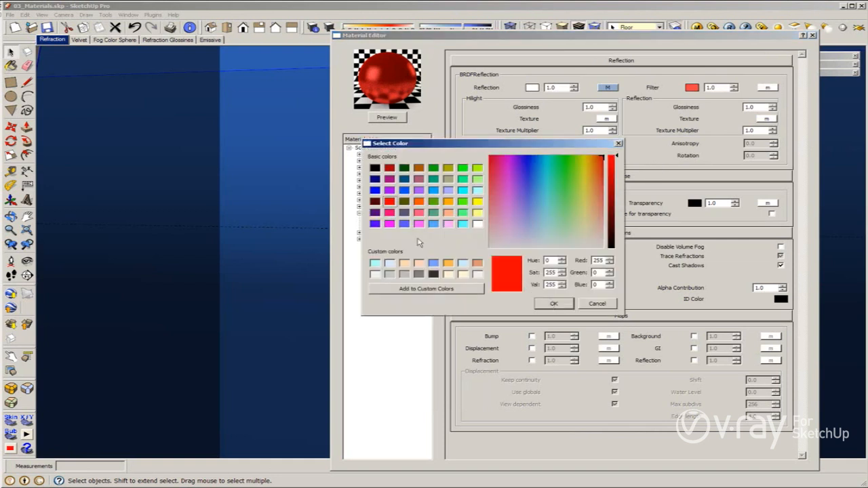
pyautogui.click(418, 168)
pyautogui.click(613, 209)
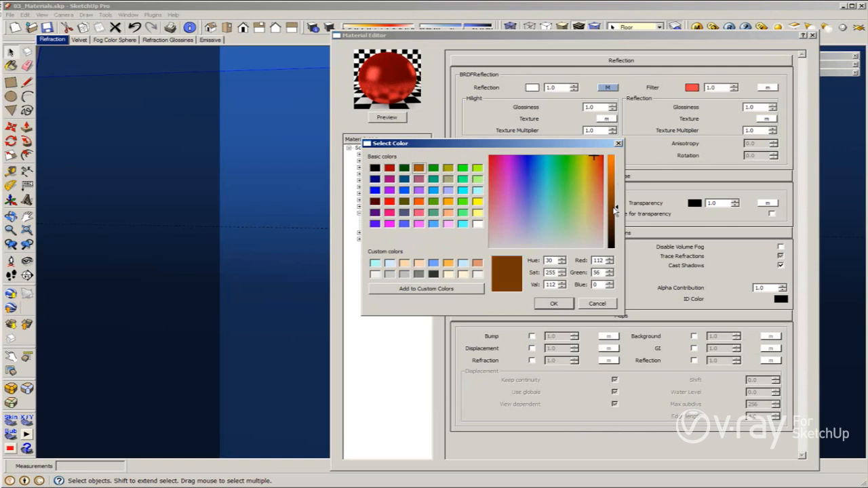
pyautogui.click(562, 306)
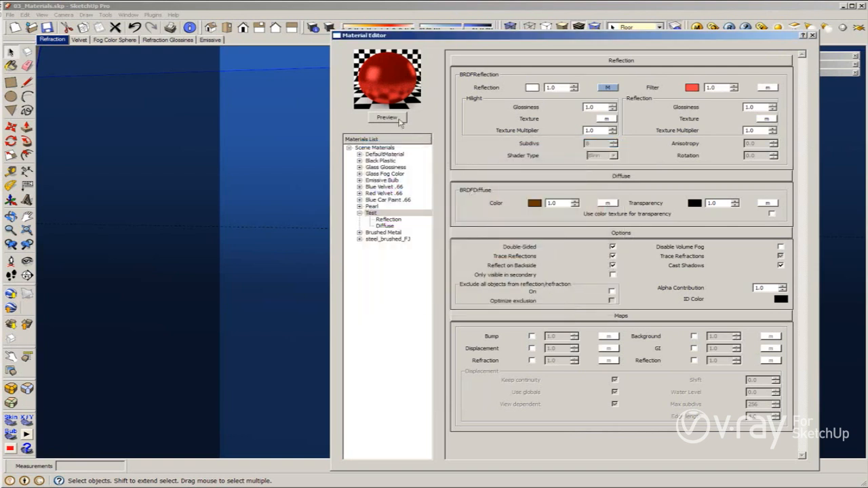
pyautogui.click(397, 118)
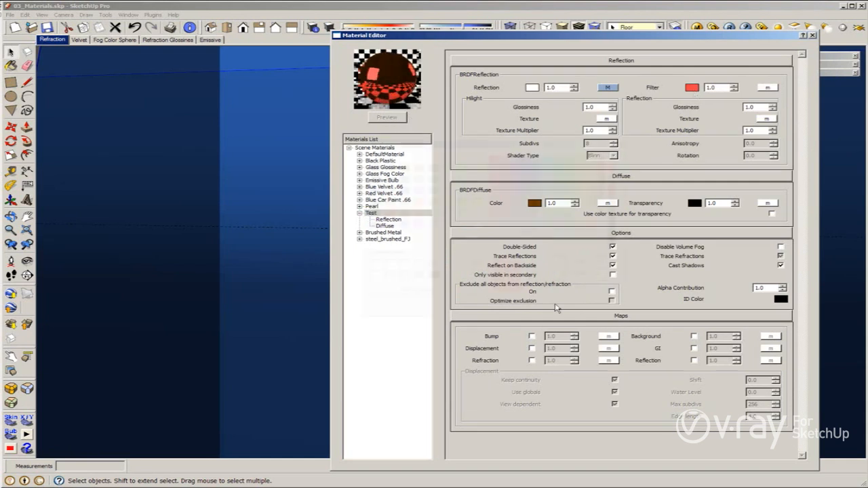
# Step: Set the reflection filter color to light brown with RGB 171, 123, 65 and refresh the material preview
pyautogui.click(692, 88)
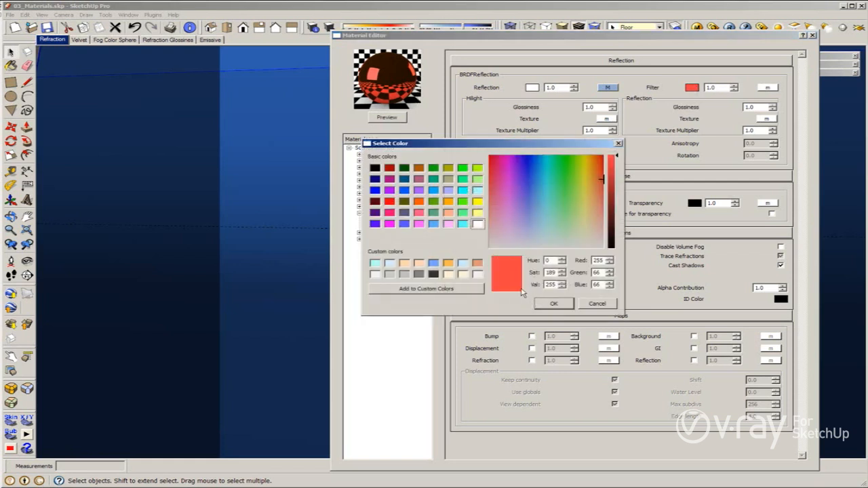
pyautogui.moveTo(590, 200); pyautogui.dragTo(616, 185)
pyautogui.click(594, 188)
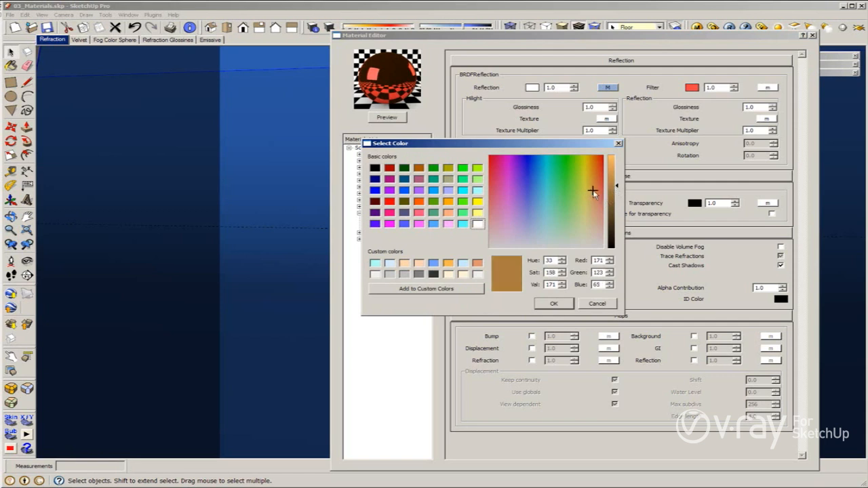
pyautogui.click(562, 305)
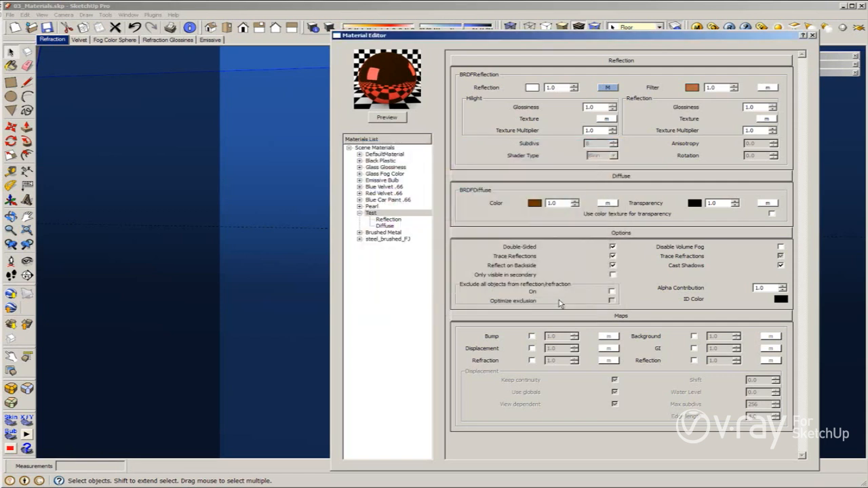
pyautogui.click(386, 119)
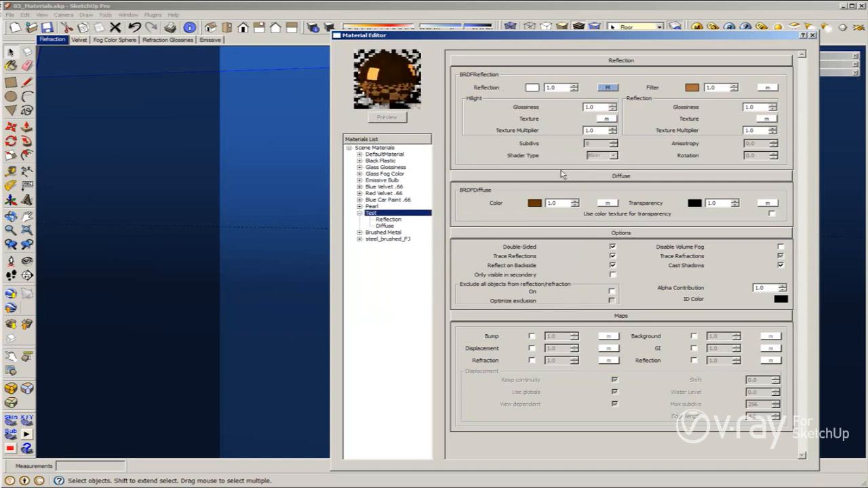
# Step: Render the light brown reflection look, and set the diffuse color to a muted brown with RGB 91, 64, 38
pyautogui.click(730, 28)
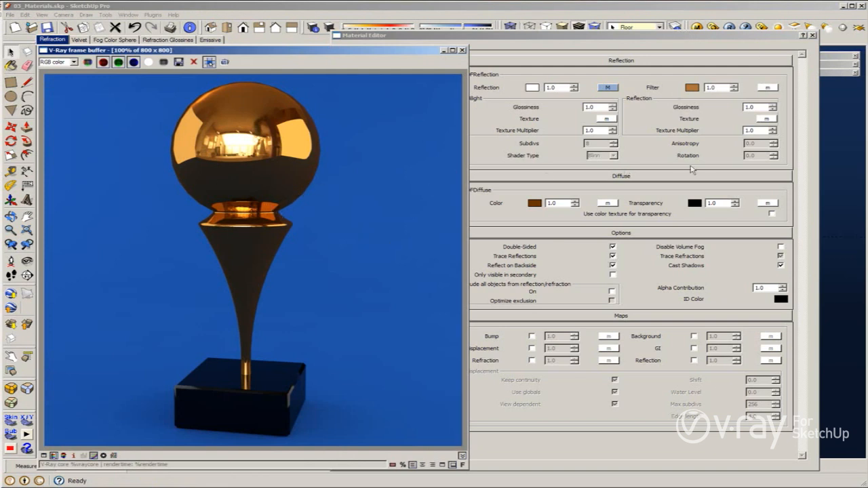
pyautogui.click(536, 210)
pyautogui.click(535, 205)
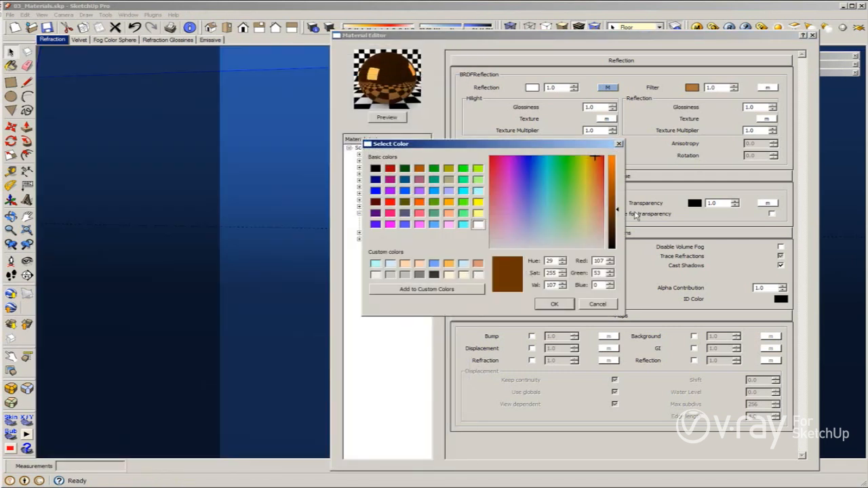
pyautogui.moveTo(585, 213); pyautogui.dragTo(597, 195)
pyautogui.click(598, 209)
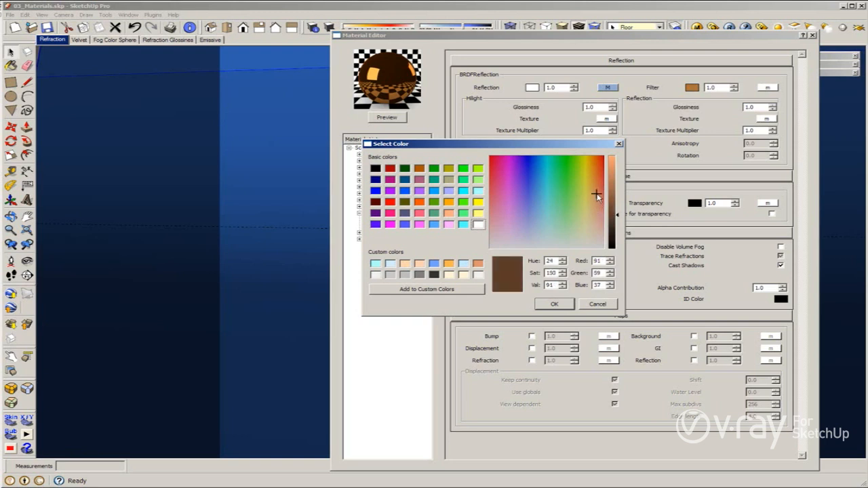
pyautogui.click(564, 302)
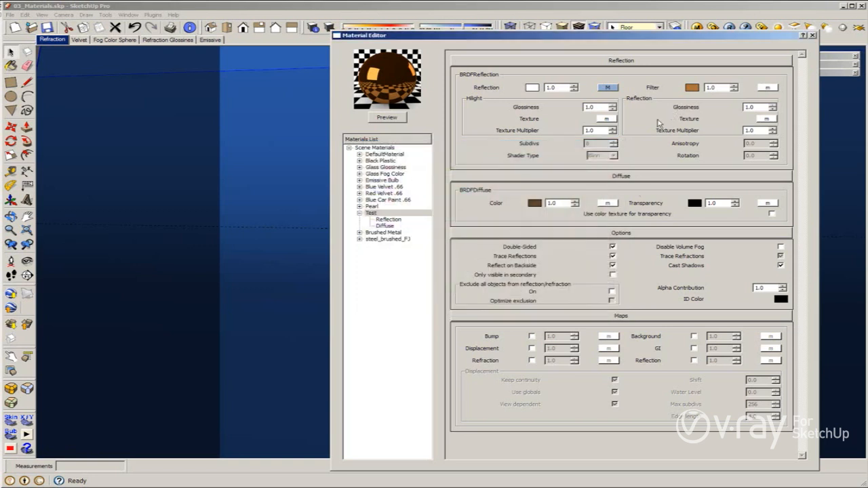
# Step: Set the reflection filter color to pale gold with RGB 232, 200, 116, refresh the material preview and render the scene
pyautogui.click(692, 91)
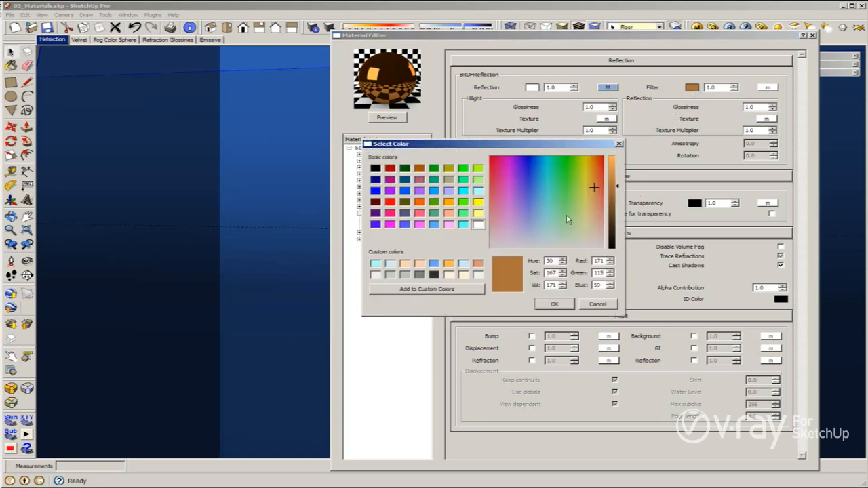
pyautogui.moveTo(594, 188); pyautogui.dragTo(588, 213)
pyautogui.moveTo(613, 173); pyautogui.dragTo(615, 163)
pyautogui.click(590, 201)
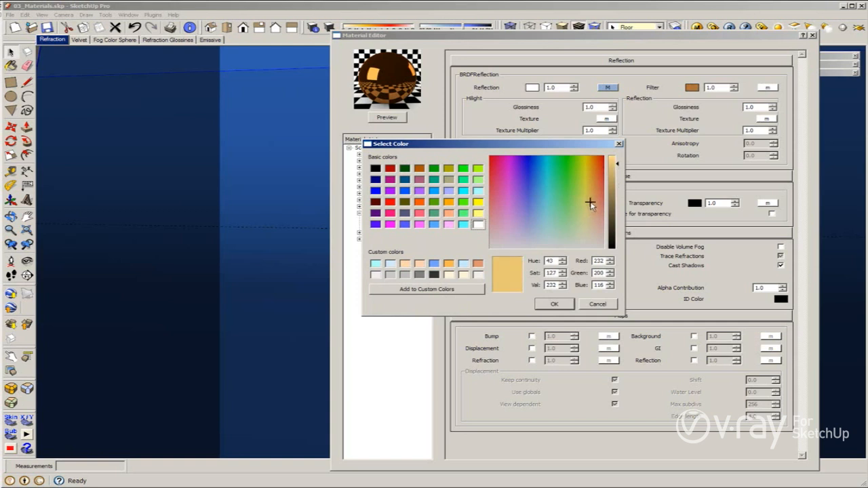
pyautogui.click(560, 303)
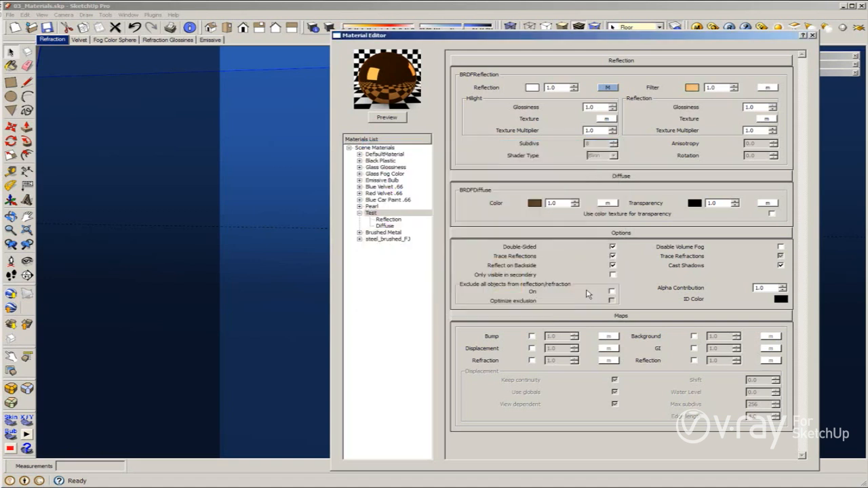
pyautogui.click(387, 118)
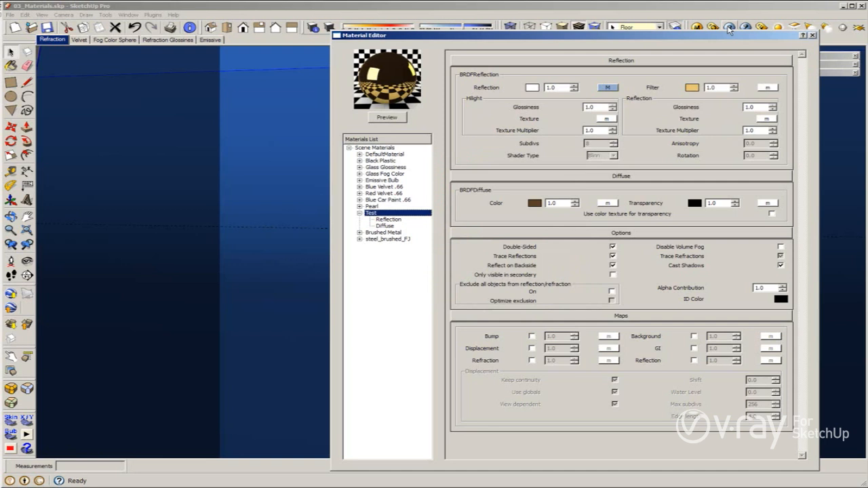
pyautogui.click(729, 28)
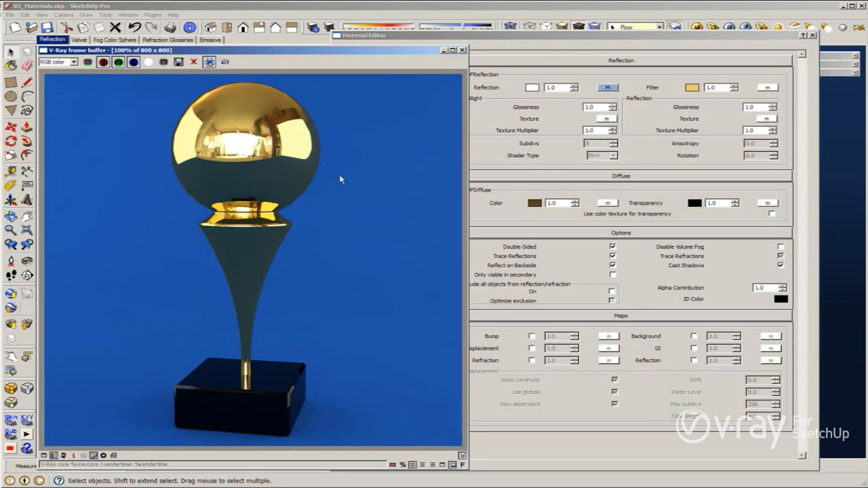
# Step: Try a reflection glossiness of 0.5 with 32 subdivisions, refreshing the material preview and rendering the scene
pyautogui.doubleClick(751, 106)
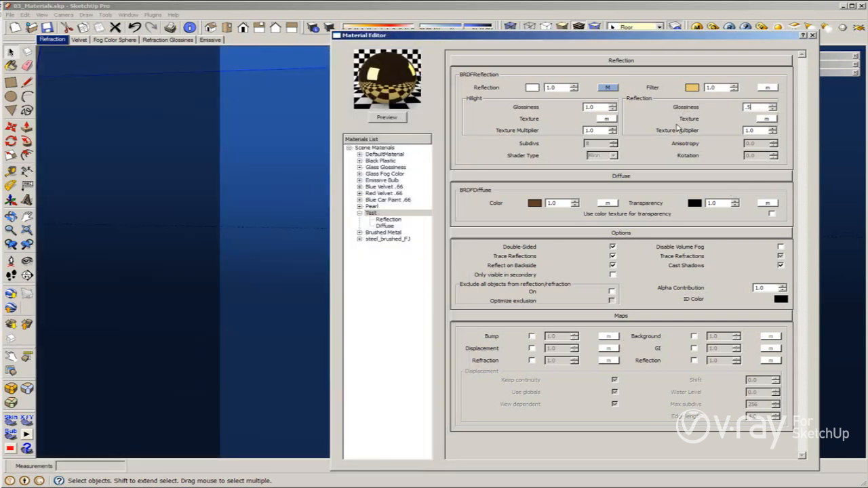
pyautogui.press('Return')
pyautogui.click(385, 117)
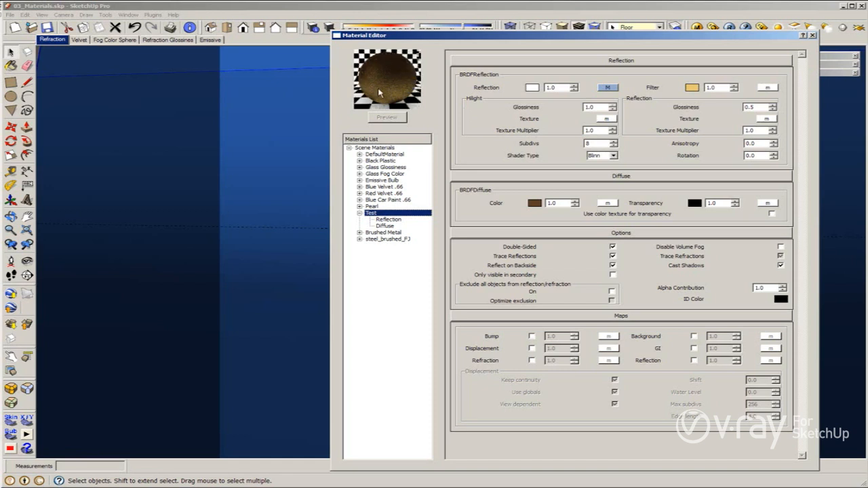
pyautogui.doubleClick(589, 143)
pyautogui.write('32')
pyautogui.click(382, 120)
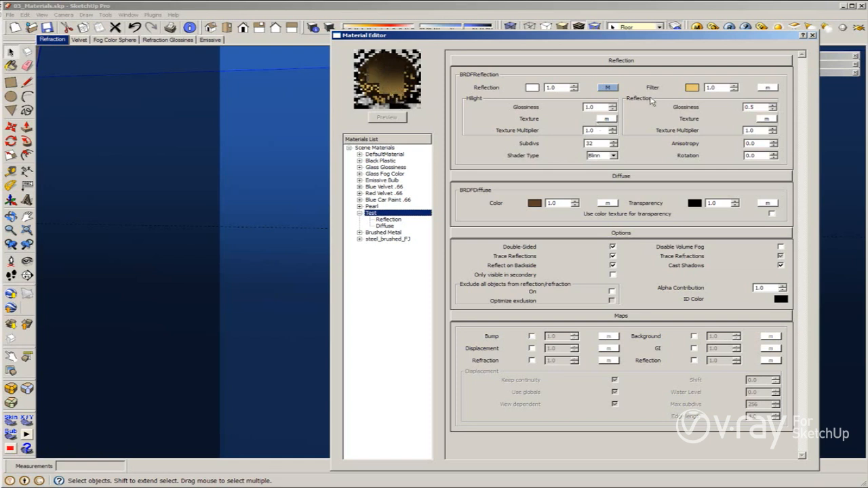
pyautogui.click(731, 28)
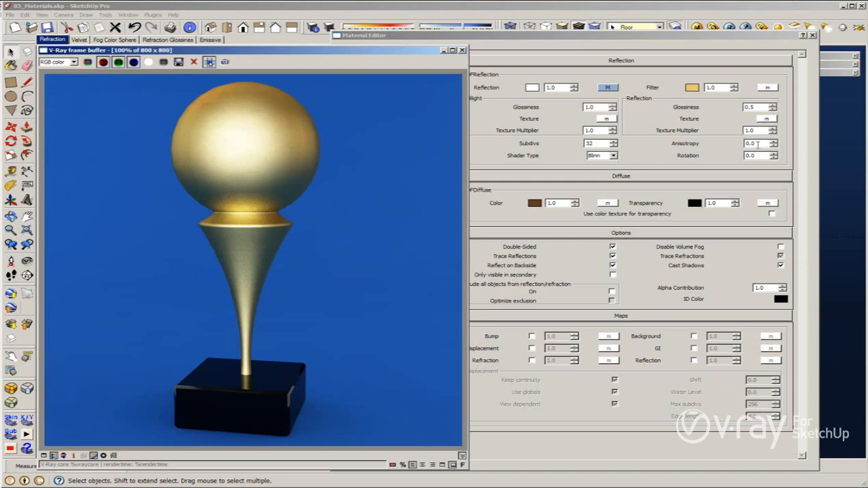
# Step: Set the reflection glossiness to 0.85 and refresh the material preview
pyautogui.click(629, 149)
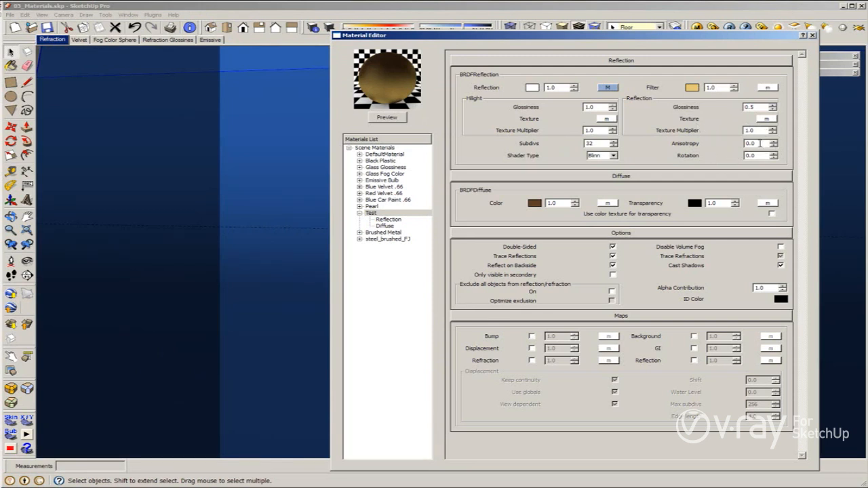
pyautogui.doubleClick(749, 107)
pyautogui.write('.85')
pyautogui.click(398, 118)
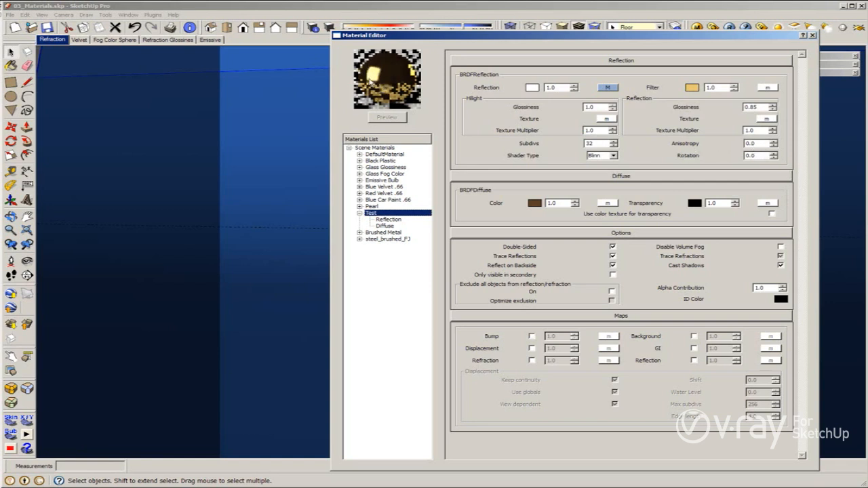
# Step: Set the reflection anisotropy to -0.8 and the subdivisions to 8, and refresh the material preview
pyautogui.doubleClick(759, 143)
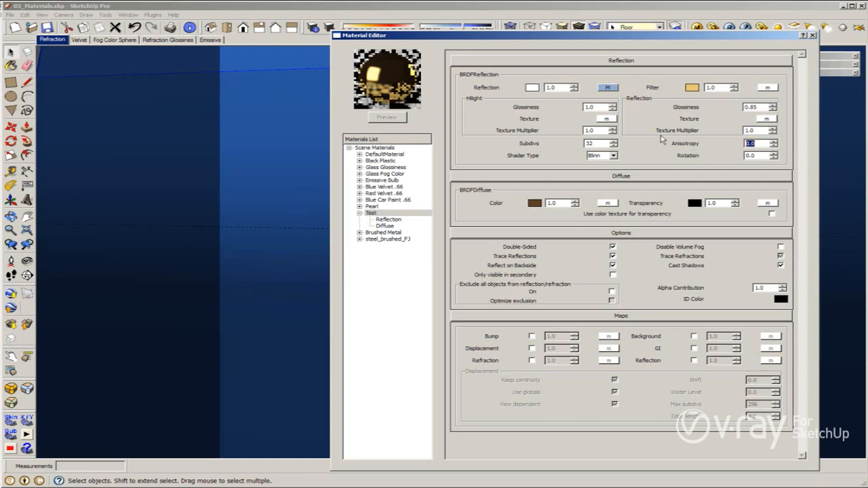
pyautogui.write('-.8')
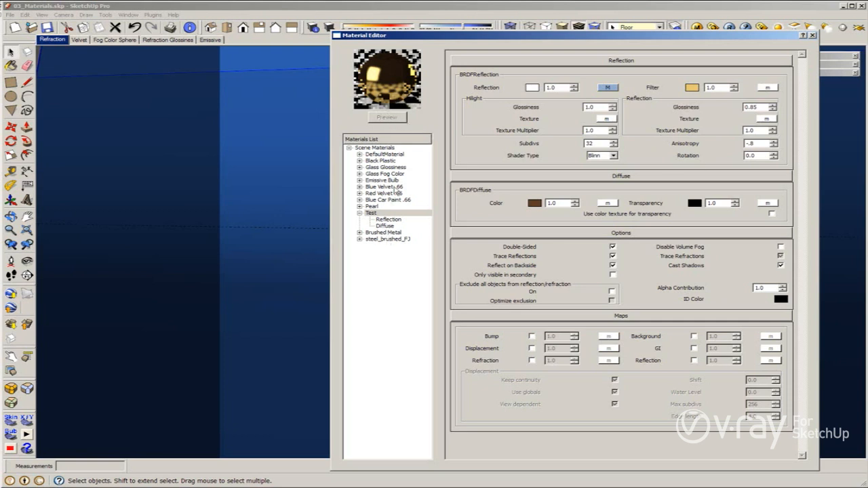
pyautogui.moveTo(600, 144); pyautogui.dragTo(575, 145)
pyautogui.doubleClick(601, 144)
pyautogui.write('8')
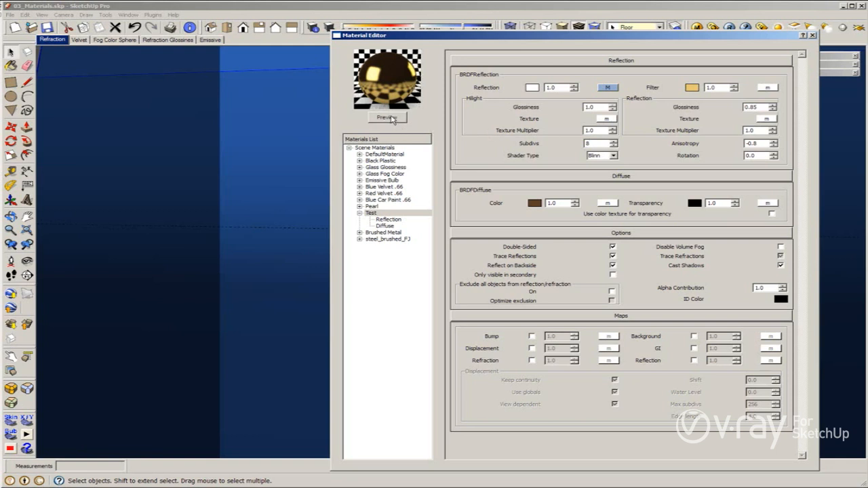
pyautogui.click(387, 118)
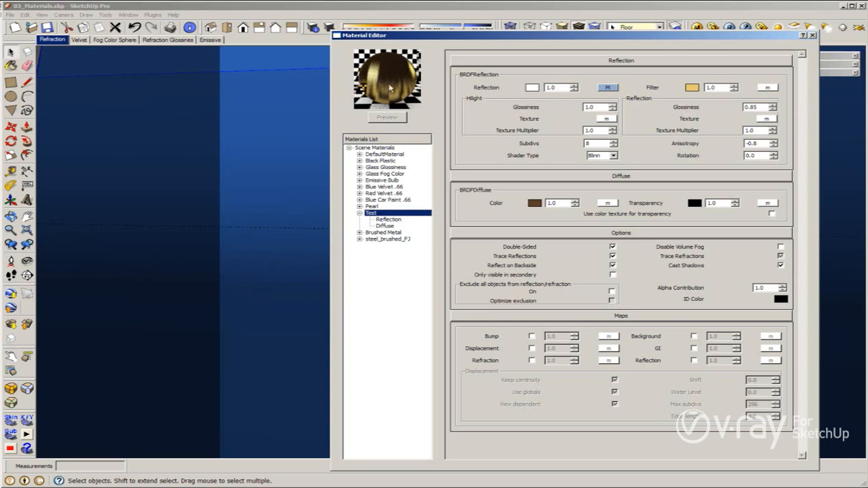
# Step: Set the reflection anisotropy to 0.8 and refresh the material preview
pyautogui.moveTo(761, 144); pyautogui.dragTo(723, 149)
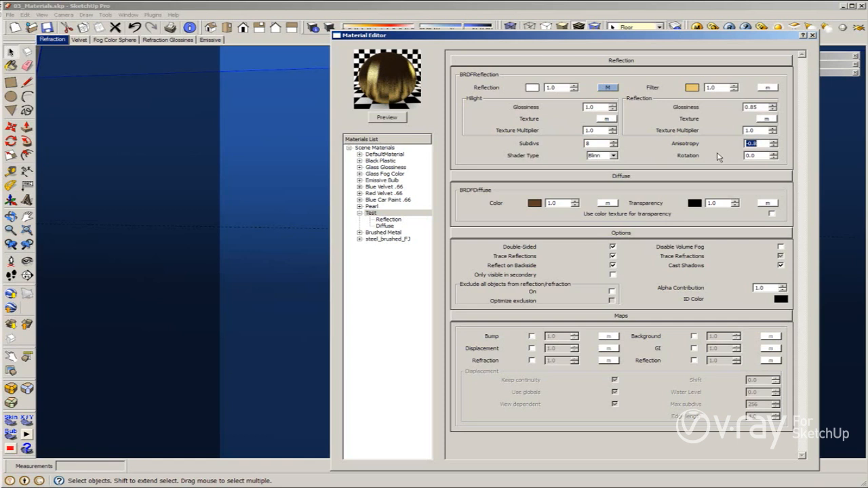
pyautogui.write('.8')
pyautogui.click(390, 118)
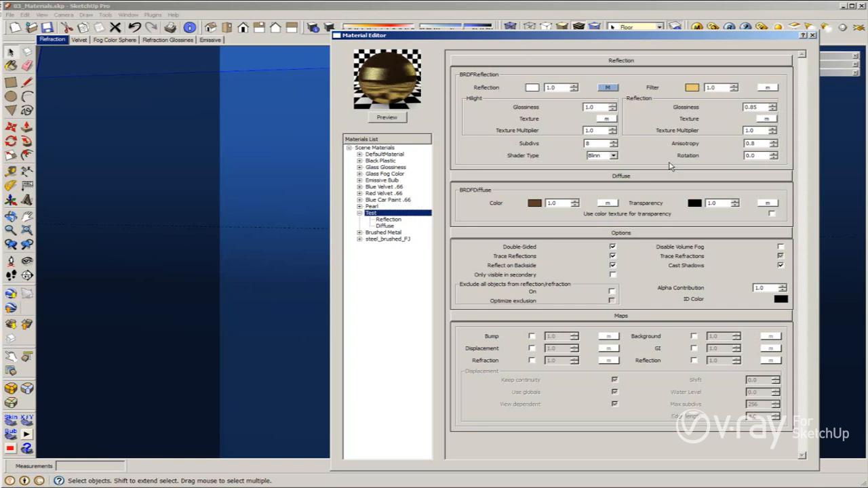
# Step: Try an anisotropy rotation of 45 in the material preview, and return the rotation to 0
pyautogui.doubleClick(754, 156)
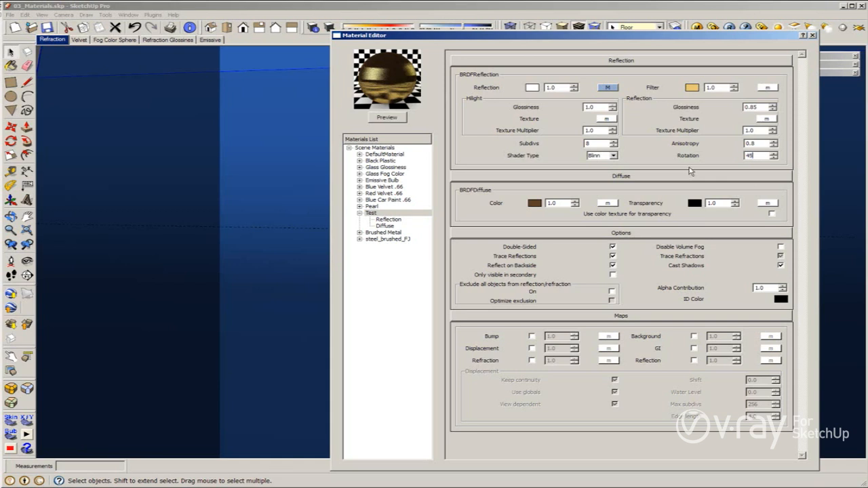
pyautogui.click(400, 118)
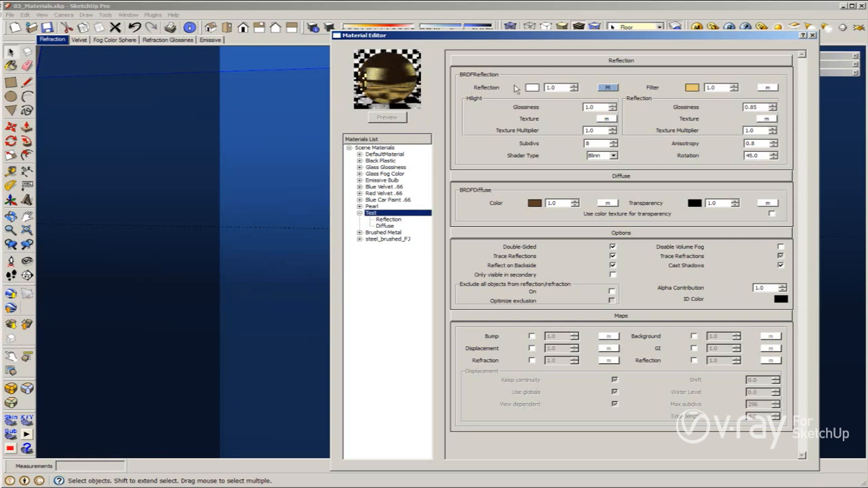
pyautogui.doubleClick(764, 154)
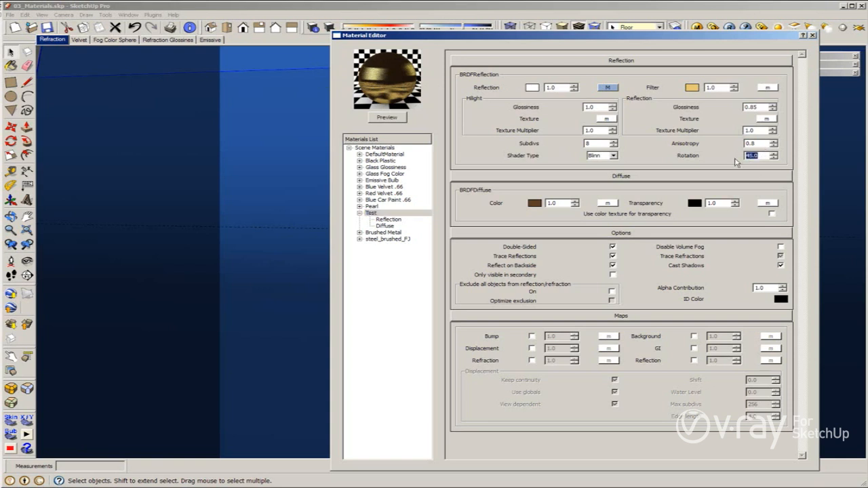
pyautogui.write('0')
# Step: Change the reflection shader type to Ward and move the Material Editor aside to uncover the render controls
pyautogui.click(613, 155)
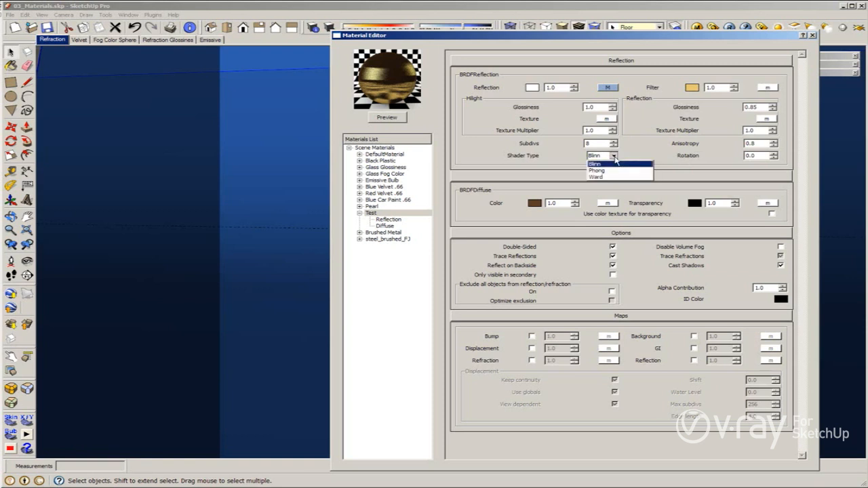
pyautogui.click(612, 178)
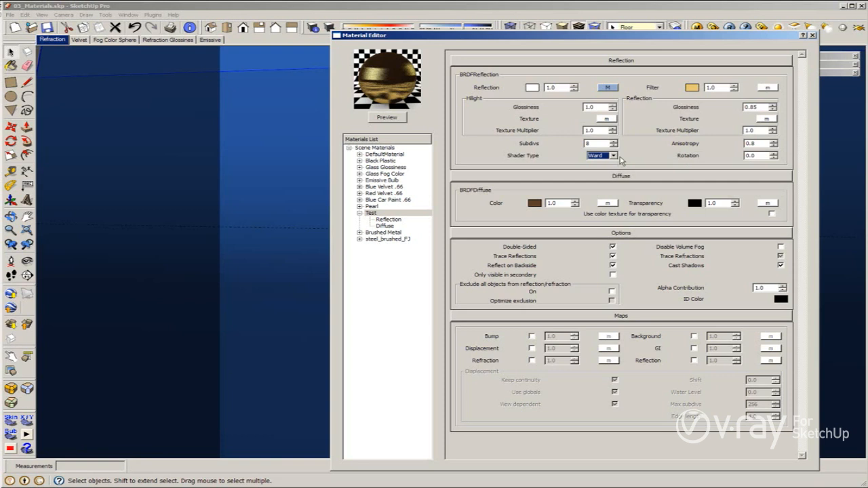
pyautogui.moveTo(657, 35); pyautogui.dragTo(491, 20)
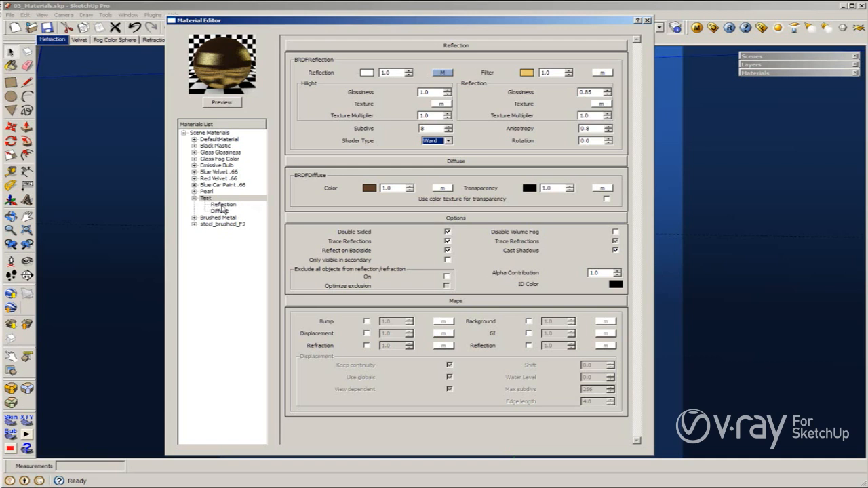
# Step: Set the diffuse color to the dark gray custom color and the reflection filter color to white
pyautogui.click(369, 190)
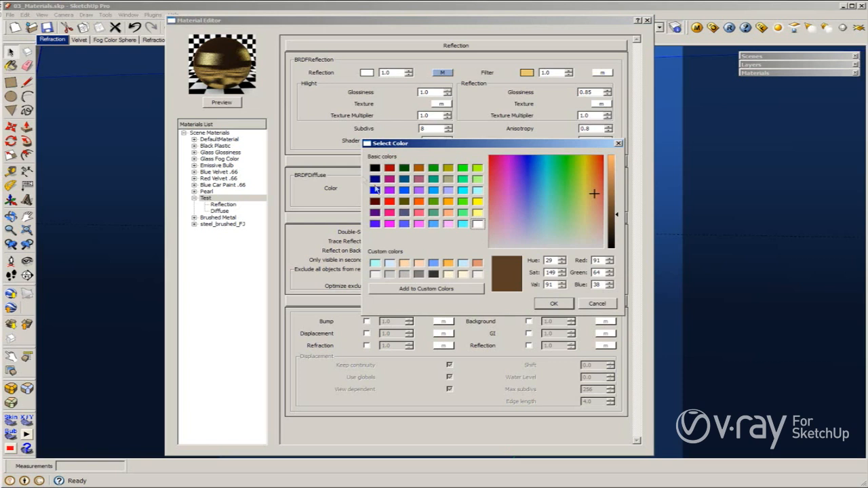
pyautogui.click(433, 274)
pyautogui.click(555, 304)
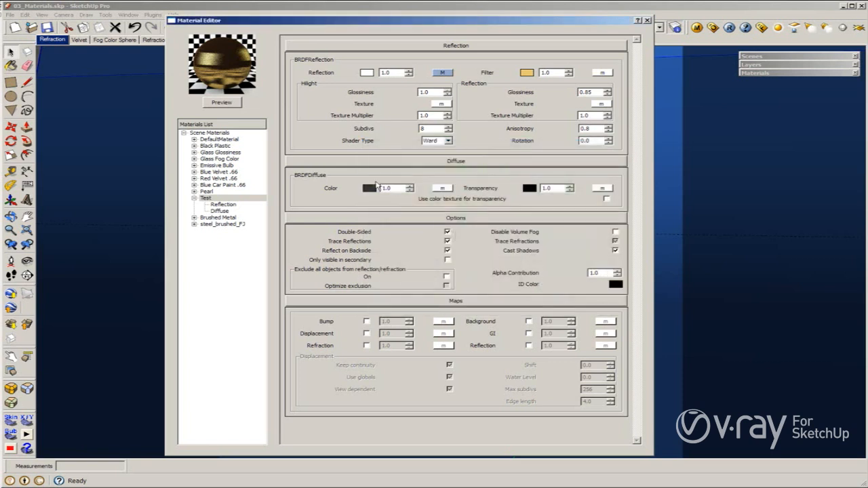
pyautogui.click(527, 73)
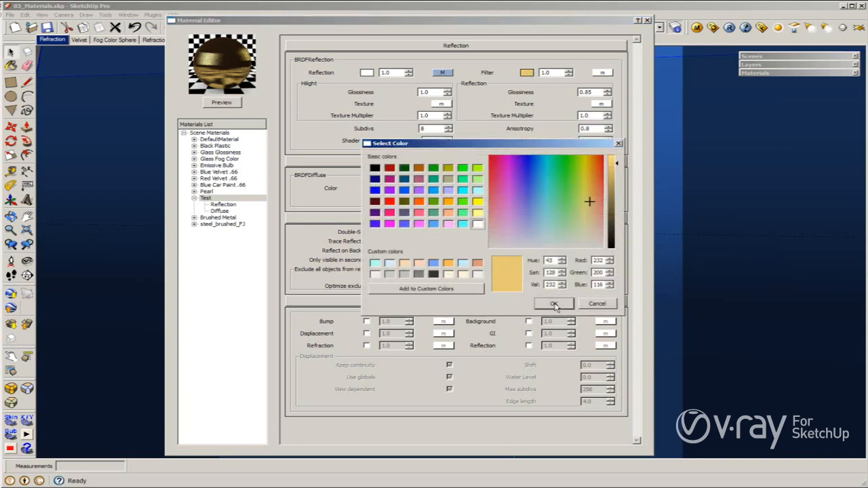
pyautogui.click(479, 225)
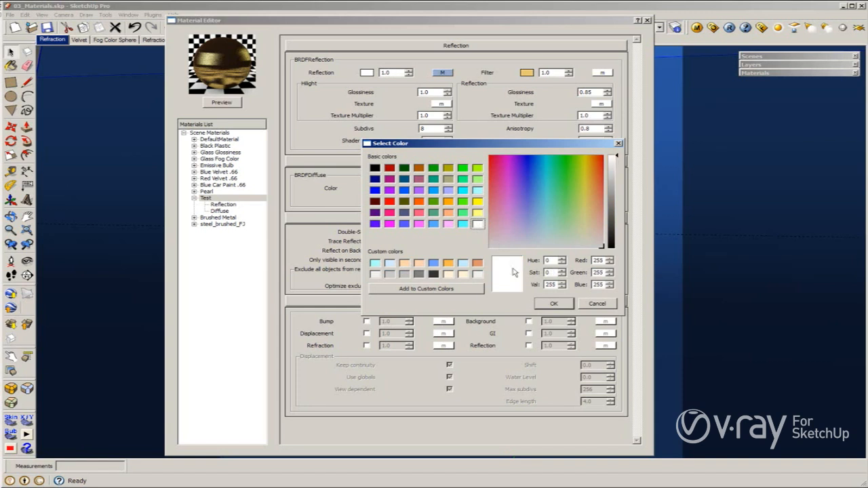
pyautogui.click(553, 304)
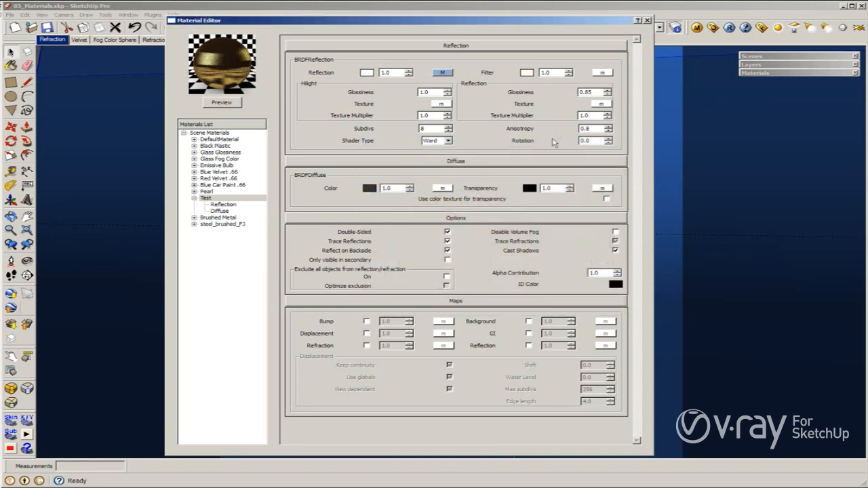
# Step: Set both the IOR and the Refract IOR of the Fresnel reflection map to 16
pyautogui.click(442, 73)
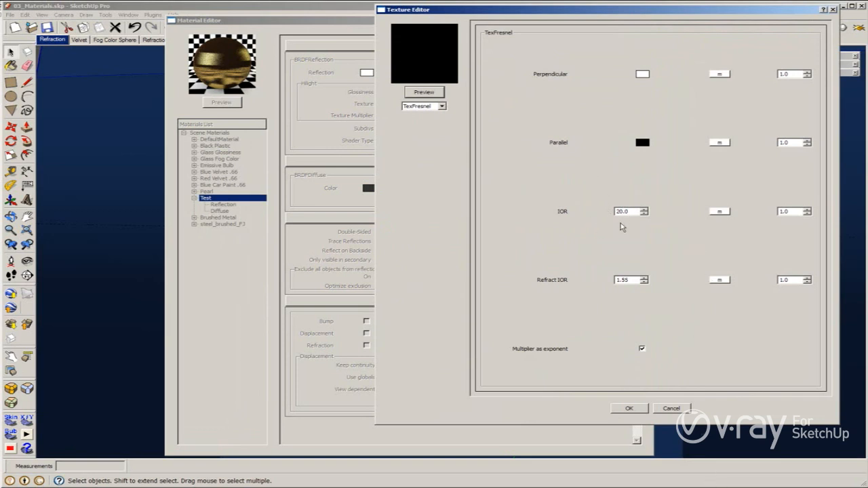
pyautogui.moveTo(631, 212); pyautogui.dragTo(592, 211)
pyautogui.write('16')
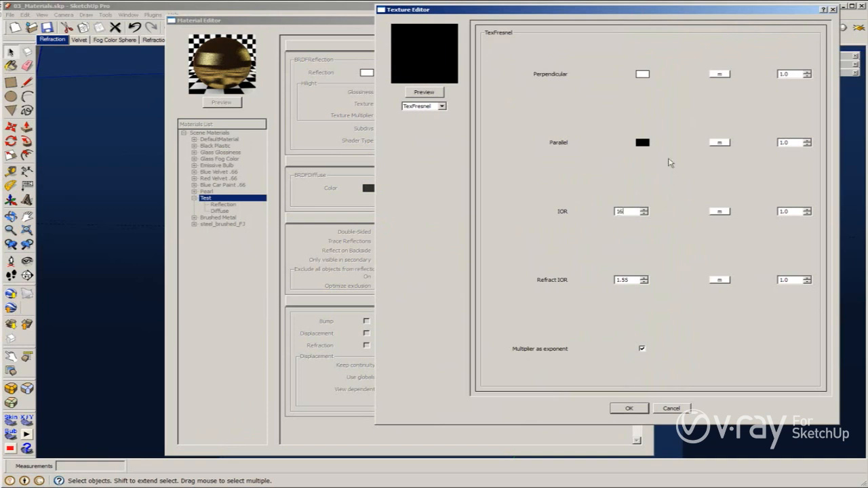
pyautogui.moveTo(632, 279); pyautogui.dragTo(598, 285)
pyautogui.write('16')
pyautogui.press('Tab')
# Step: Set the Parallel color of the Fresnel map to a dark gray with a value of 50
pyautogui.click(642, 143)
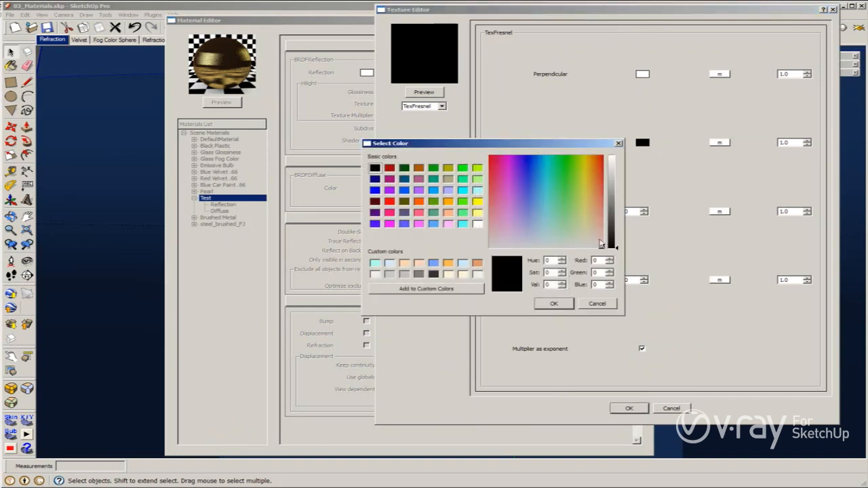
pyautogui.moveTo(612, 243); pyautogui.dragTo(618, 236)
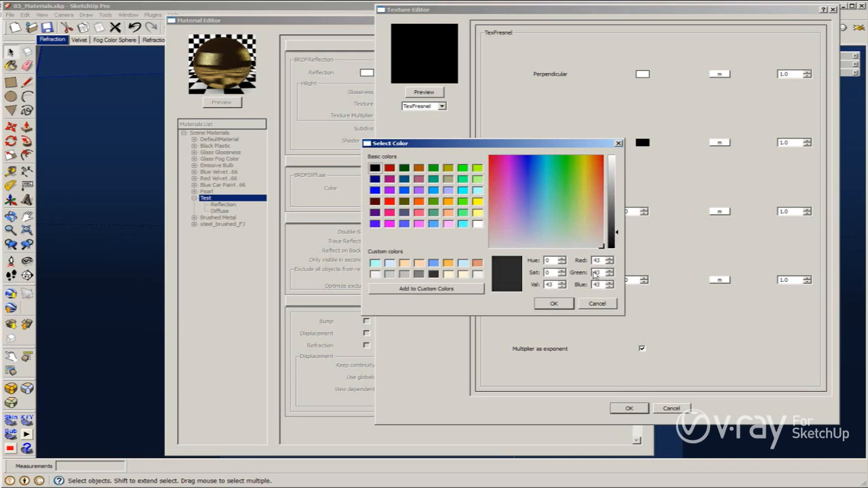
pyautogui.doubleClick(551, 284)
pyautogui.write('50')
pyautogui.click(554, 304)
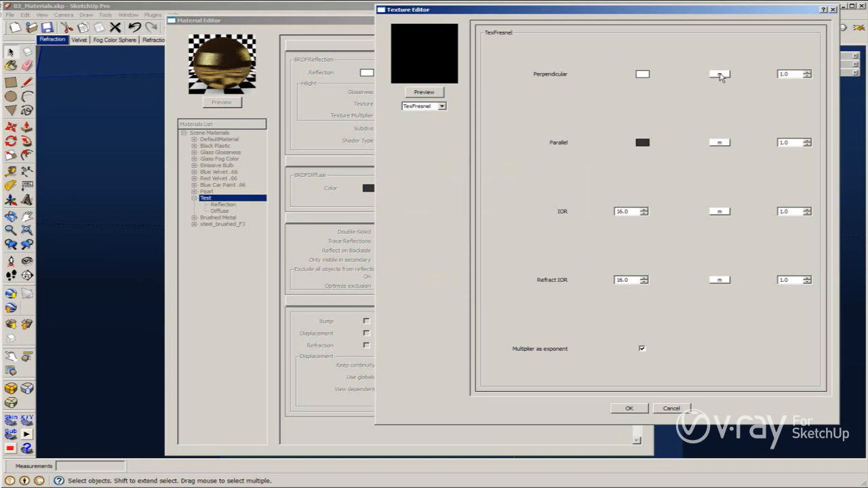
# Step: Assign a TexBitmap to the Fresnel map's Perpendicular slot and browse to the steel_brushed_FJ folder in V-Ray Materials for its image file
pyautogui.click(720, 74)
pyautogui.click(412, 107)
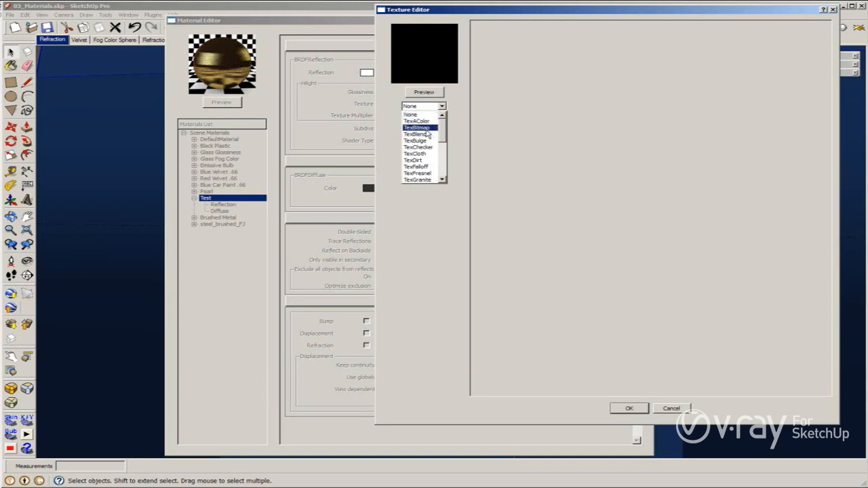
pyautogui.click(416, 127)
pyautogui.click(802, 175)
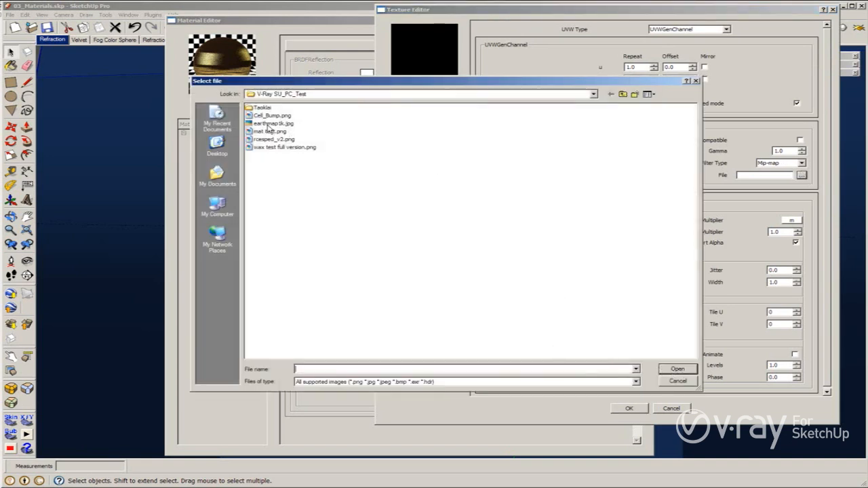
pyautogui.click(216, 180)
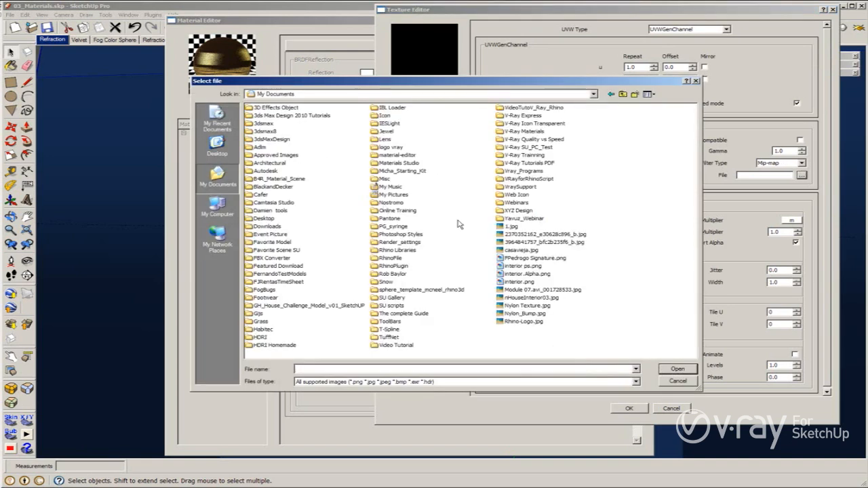
pyautogui.doubleClick(538, 133)
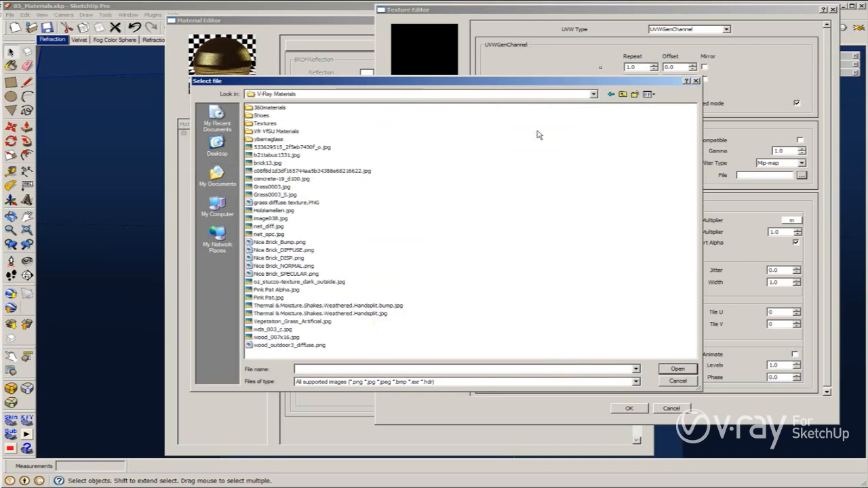
pyautogui.doubleClick(268, 131)
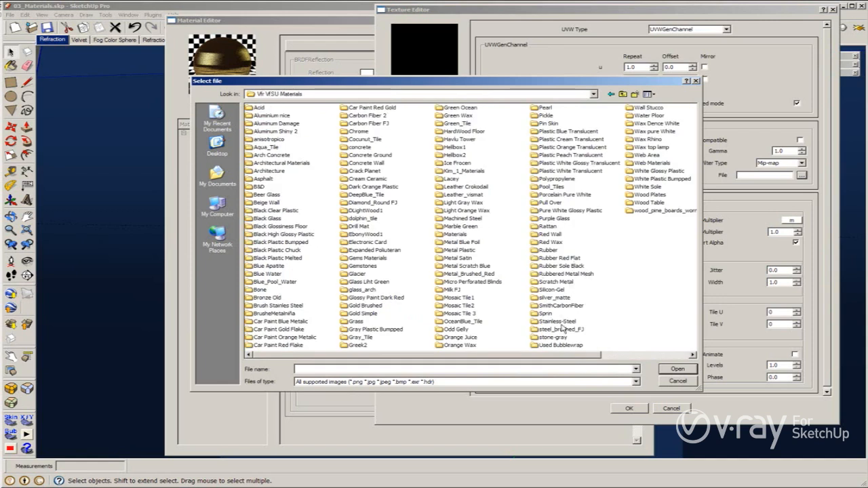
pyautogui.doubleClick(556, 330)
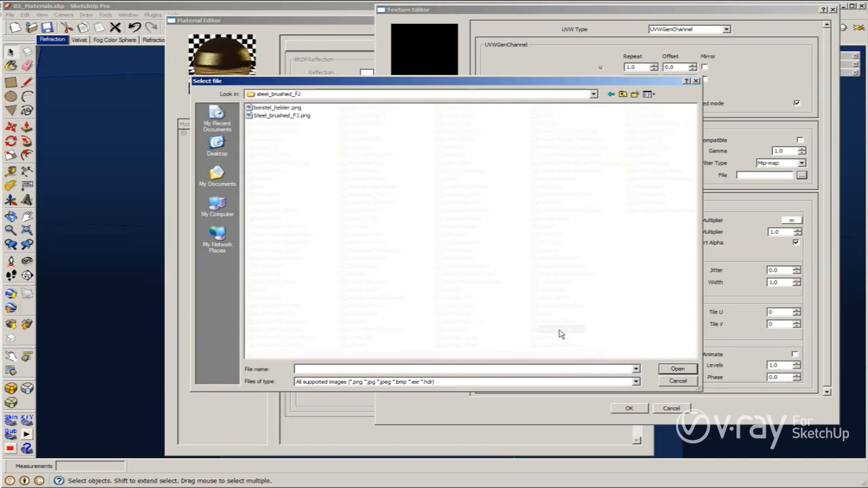
# Step: Show the folder's images as thumbnails and view borstel_helder.png in Windows Picture and Fax Viewer
pyautogui.click(272, 108)
pyautogui.click(647, 94)
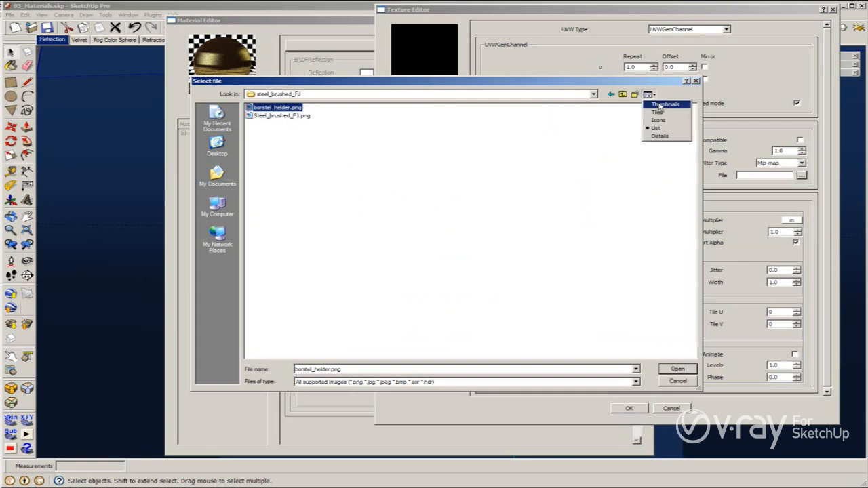
pyautogui.click(662, 105)
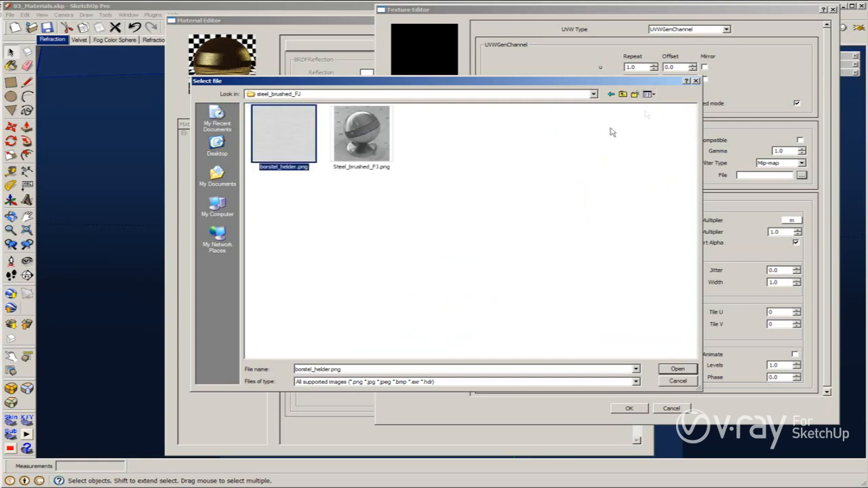
pyautogui.rightClick(285, 126)
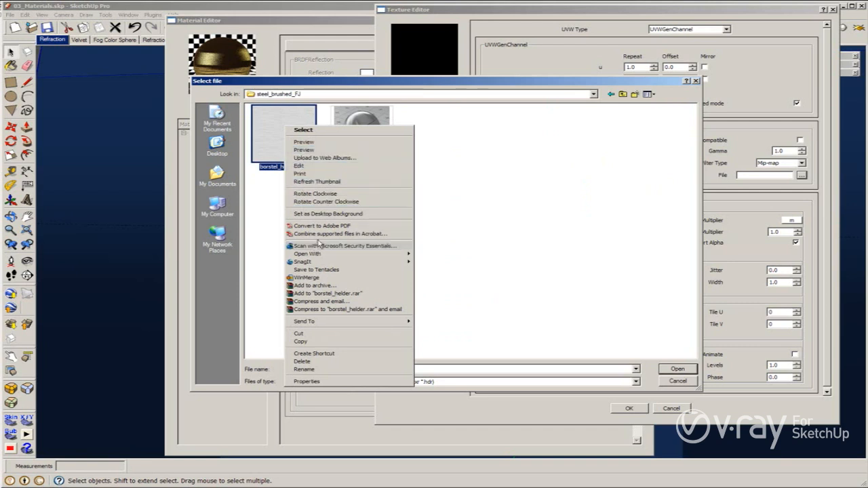
pyautogui.moveTo(319, 255)
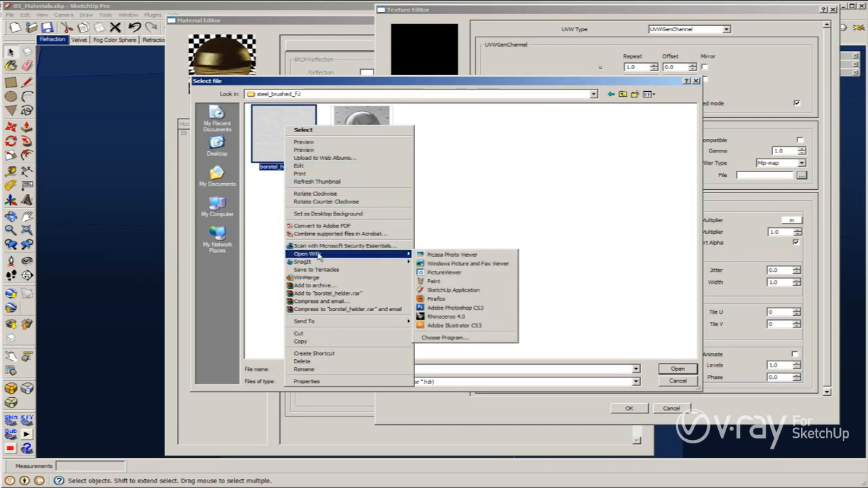
pyautogui.click(442, 264)
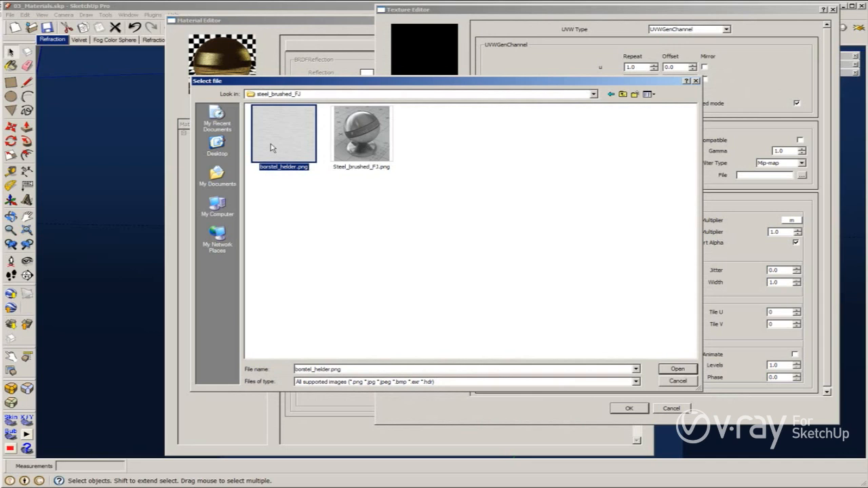
# Step: Load borstel_helder.png into the Perpendicular bitmap with a gamma of 0.4545, accept the Fresnel map, and preview the Test material
pyautogui.doubleClick(288, 139)
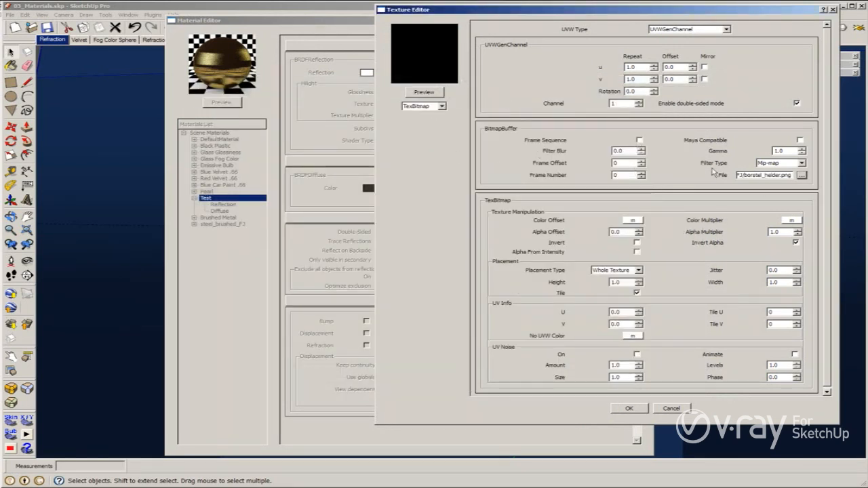
pyautogui.doubleClick(790, 149)
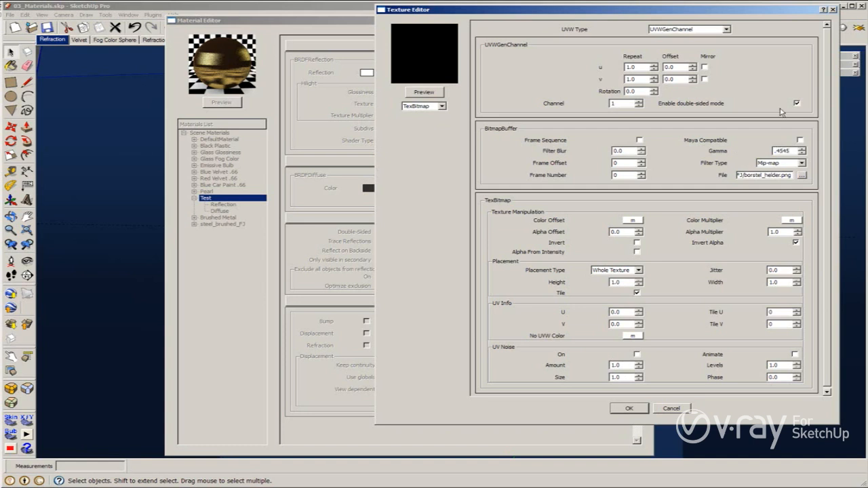
pyautogui.click(425, 93)
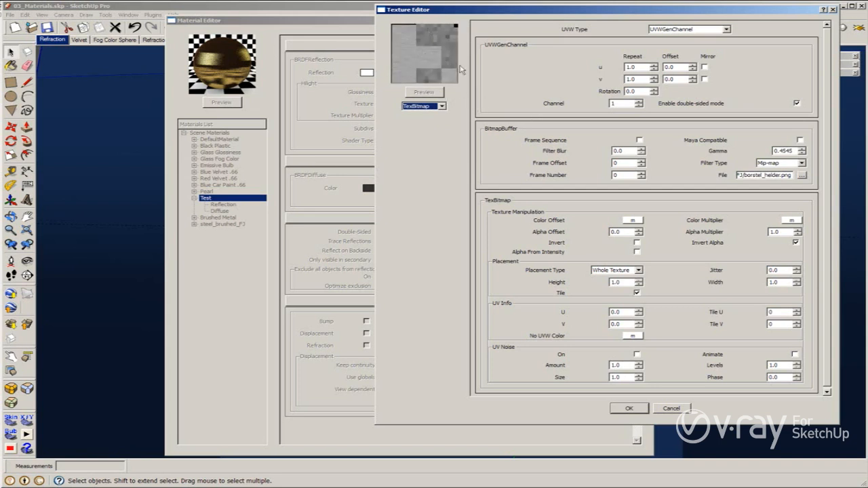
pyautogui.click(622, 409)
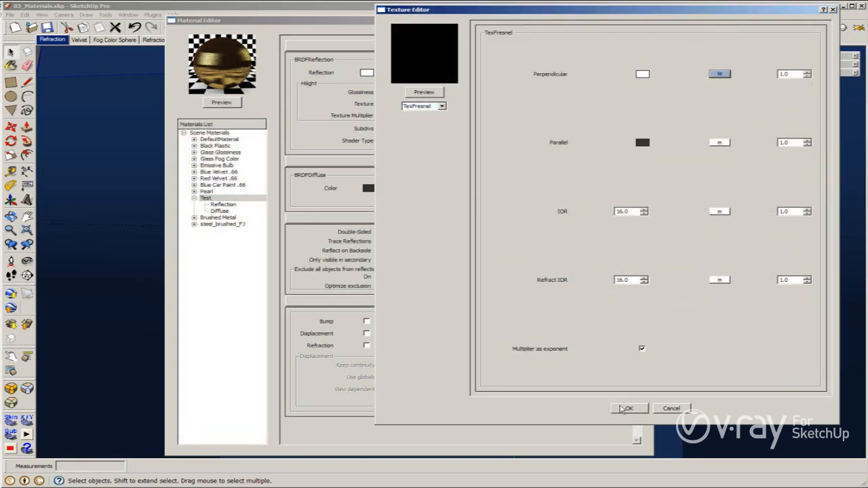
pyautogui.click(628, 409)
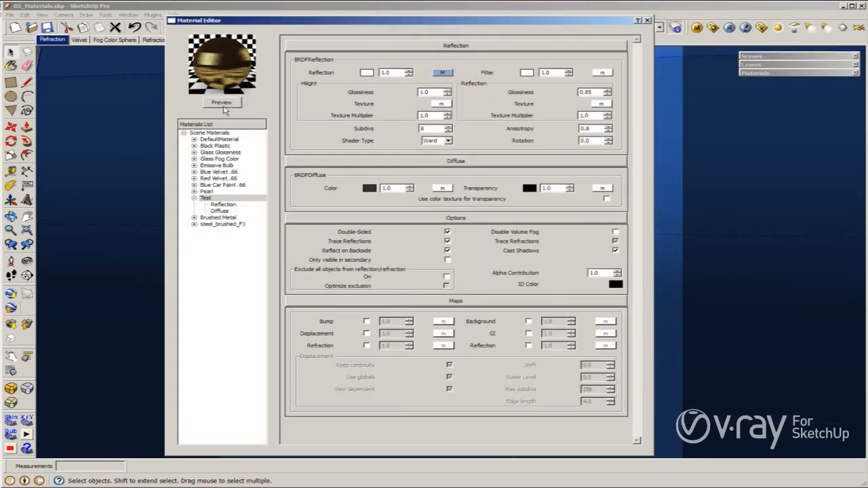
pyautogui.click(241, 103)
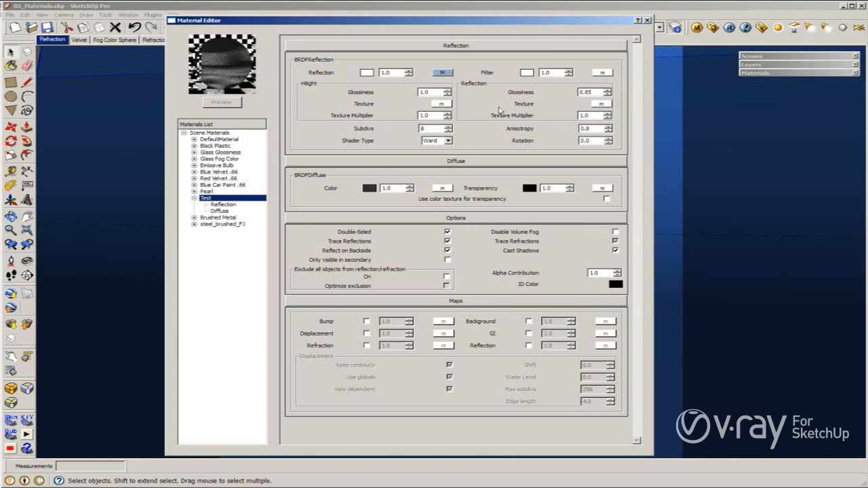
# Step: Set the highlight glossiness to 0.75, reflection glossiness to 0.9 and anisotropy to -0.8, and refresh the material preview
pyautogui.doubleClick(427, 91)
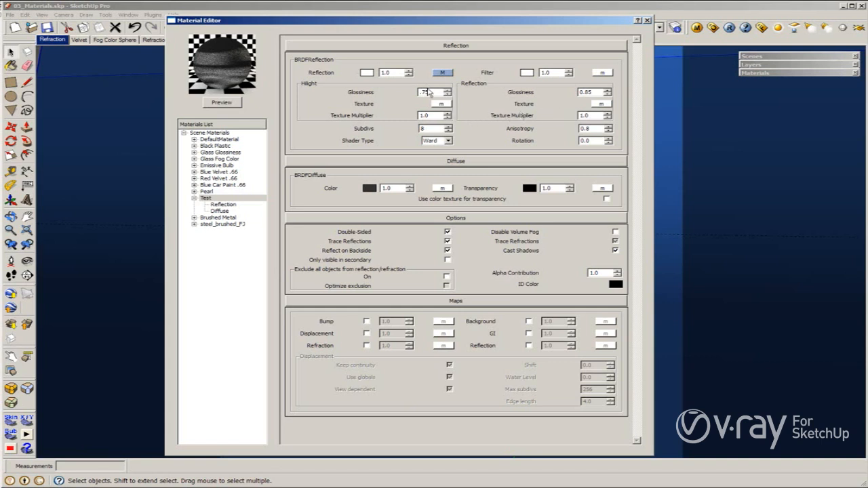
pyautogui.click(596, 92)
pyautogui.press('Return')
pyautogui.click(222, 103)
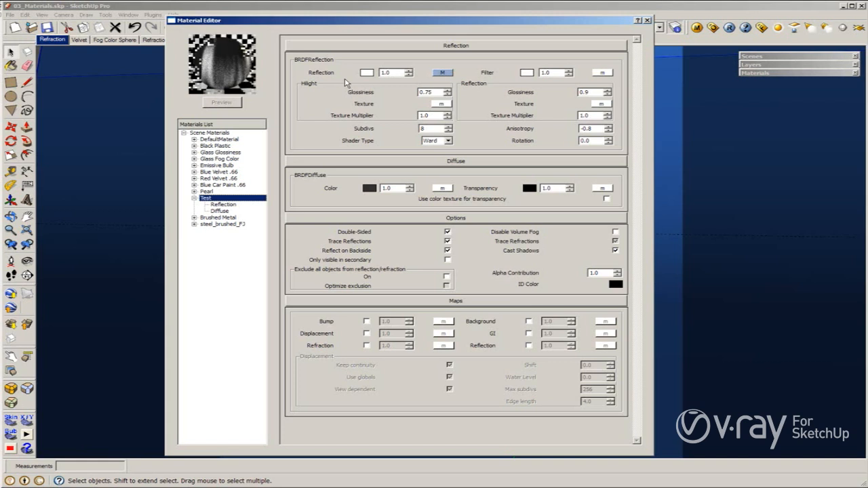
# Step: Enable the Bump map of the Test material and set its texture type to TexBitmap
pyautogui.click(366, 322)
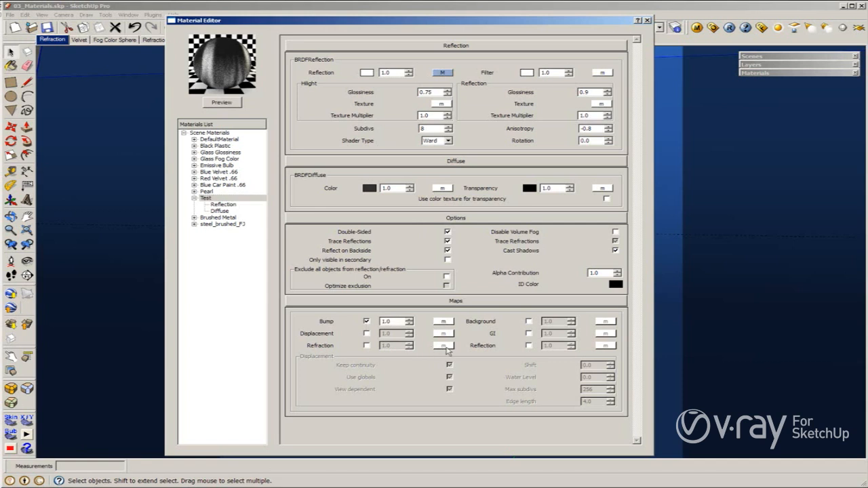
pyautogui.click(444, 323)
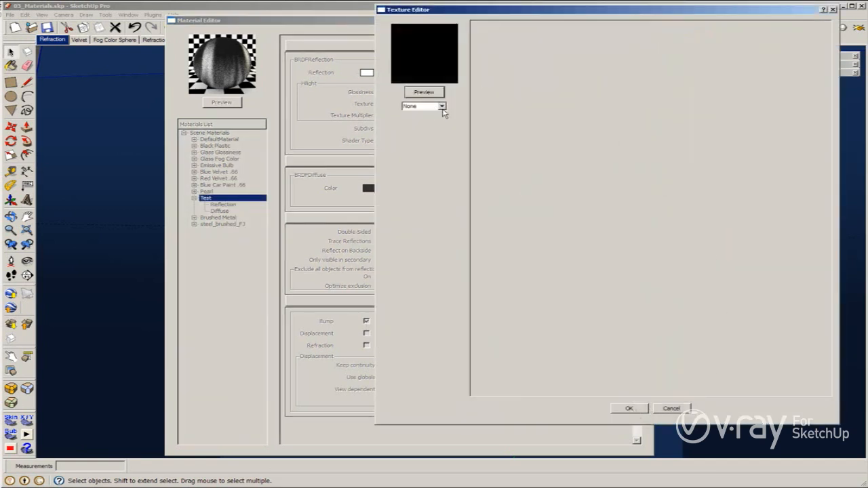
pyautogui.click(442, 108)
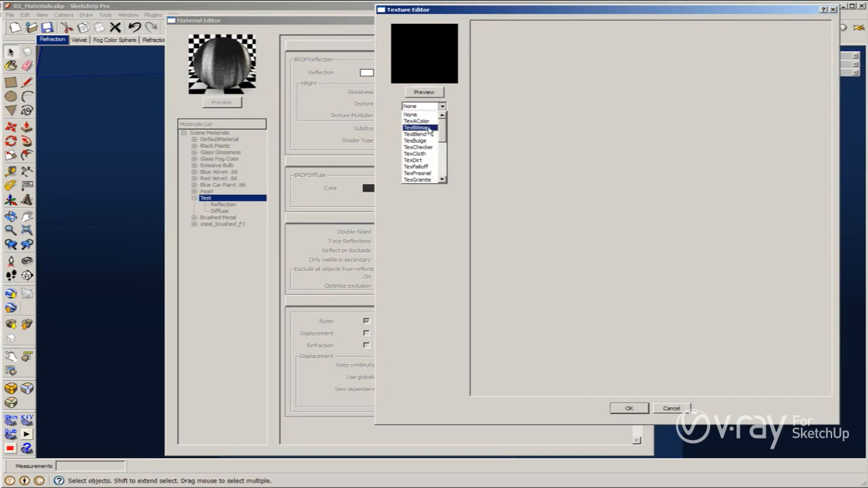
pyautogui.click(429, 128)
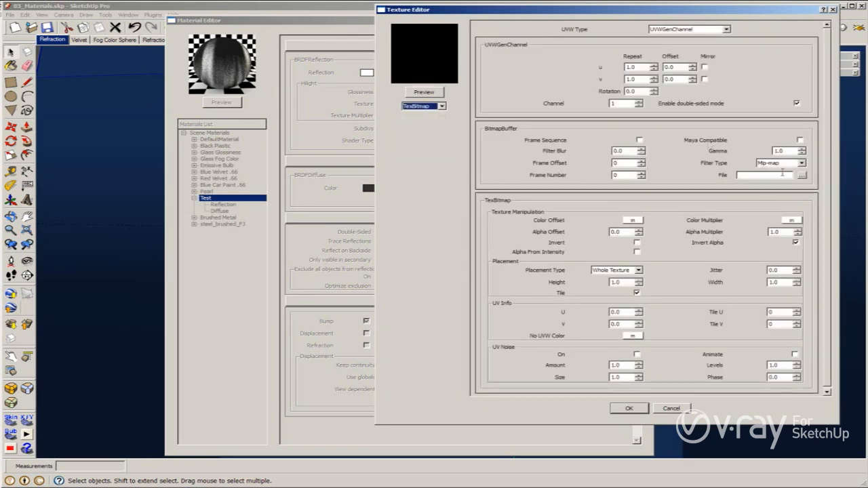
# Step: Load borstel_helder.png from the steel_brushed_FJ folder as the bump bitmap and accept the texture
pyautogui.click(802, 175)
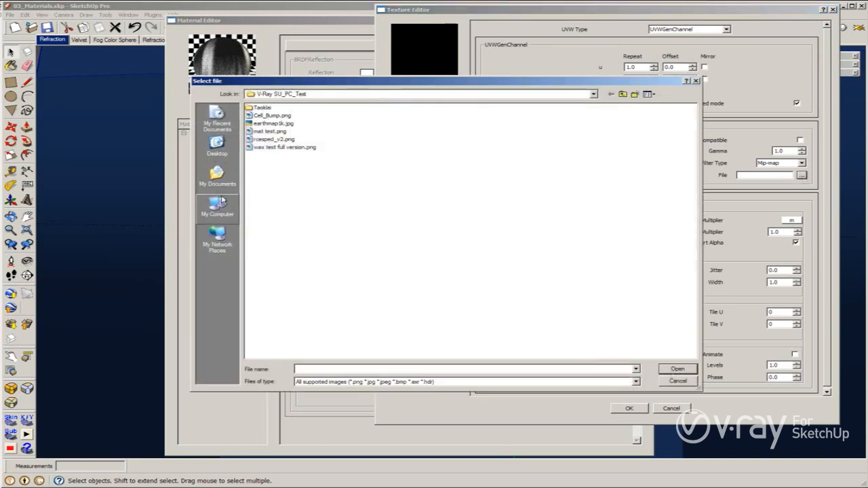
pyautogui.click(218, 178)
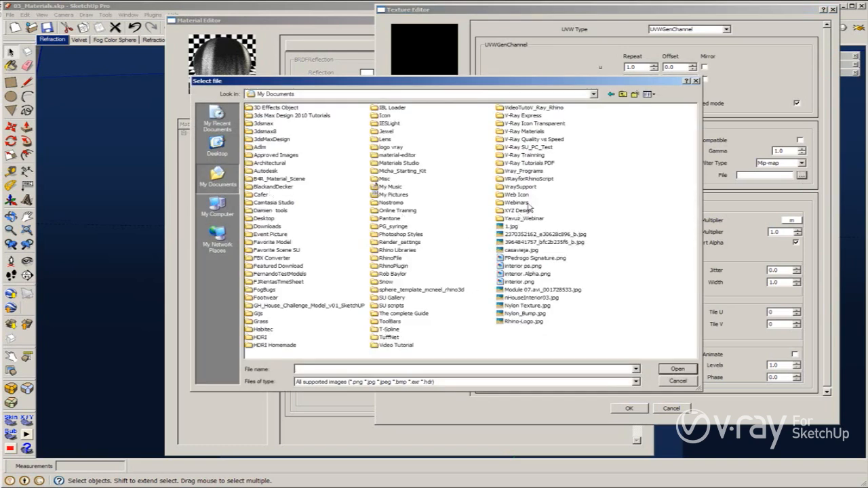
pyautogui.doubleClick(536, 132)
pyautogui.click(284, 139)
pyautogui.doubleClick(277, 131)
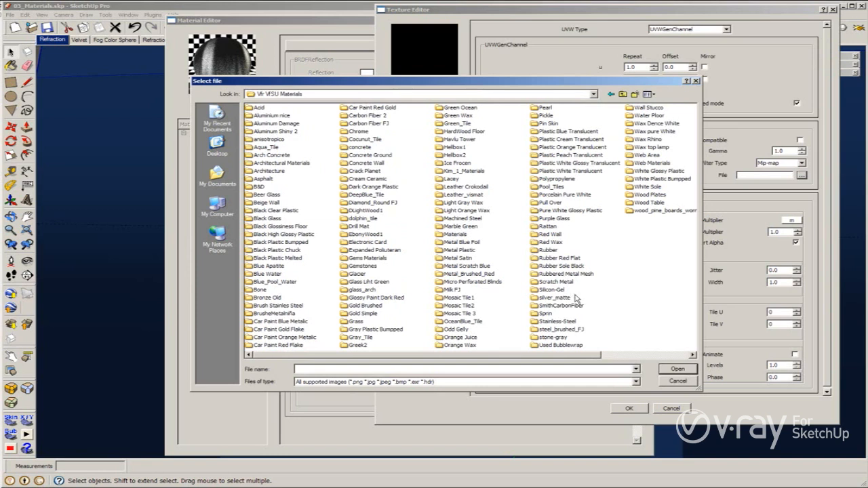
pyautogui.doubleClick(561, 329)
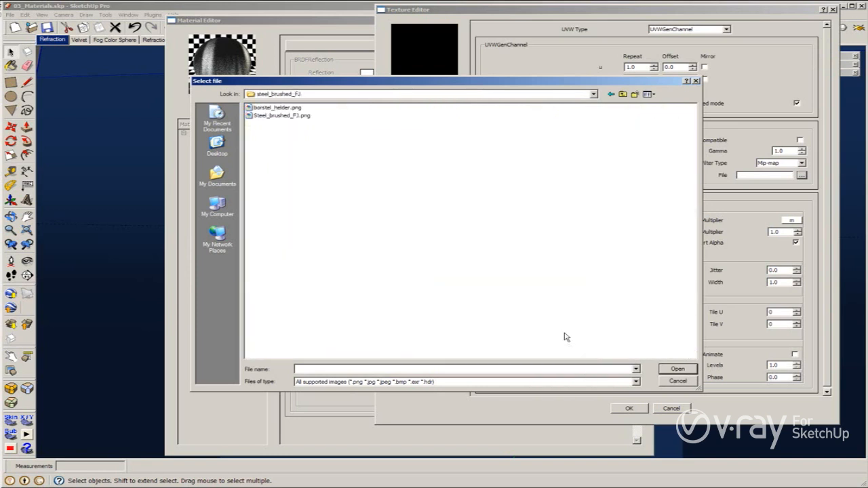
pyautogui.doubleClick(278, 108)
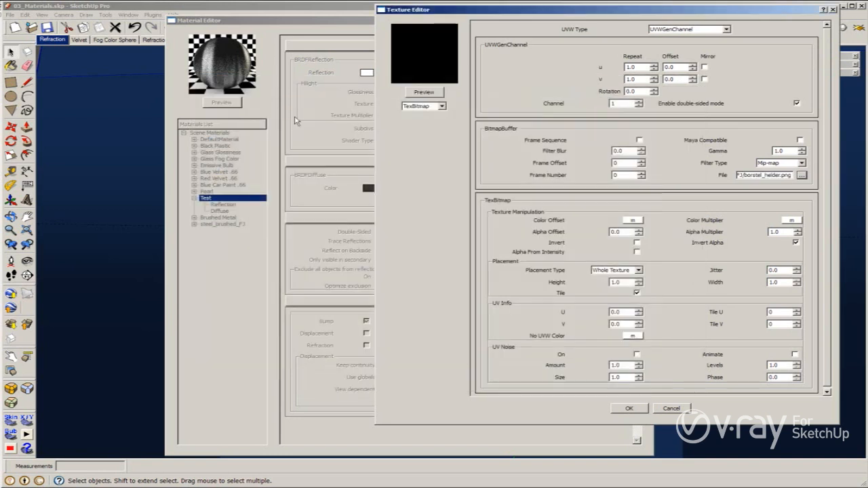
pyautogui.click(628, 409)
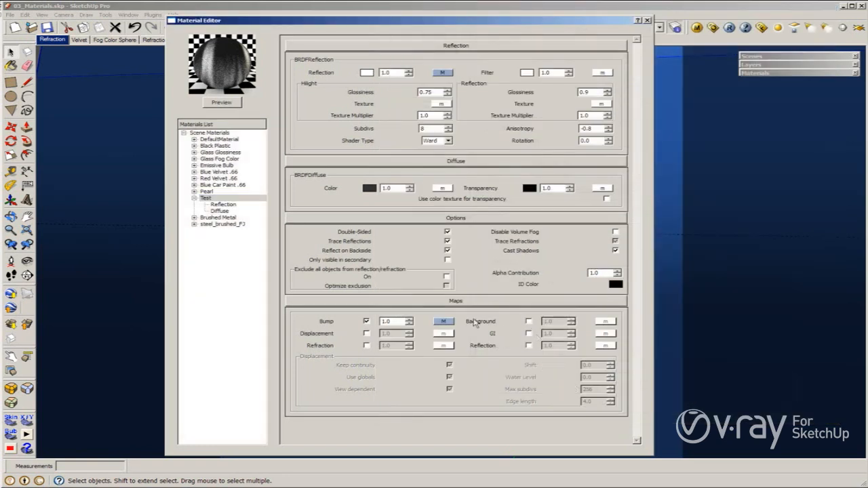
# Step: Set the bump multiplier to 0.01 and refresh the material preview
pyautogui.doubleClick(388, 322)
pyautogui.write('.01')
pyautogui.click(357, 307)
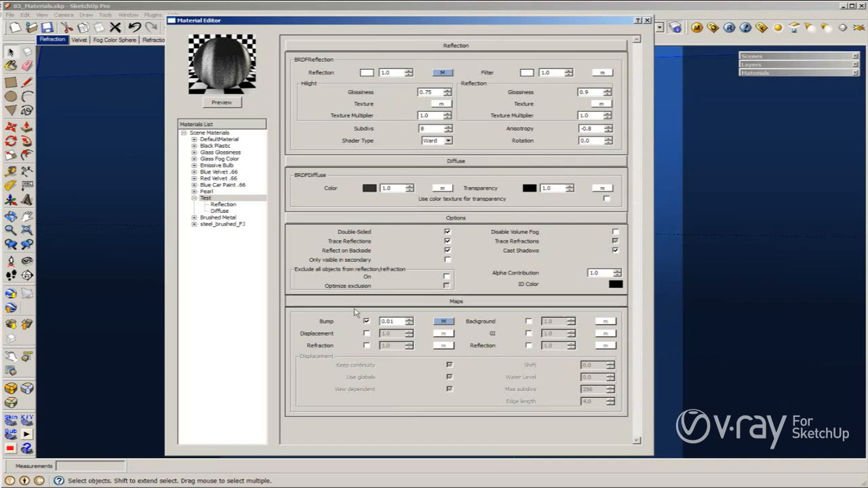
pyautogui.click(221, 102)
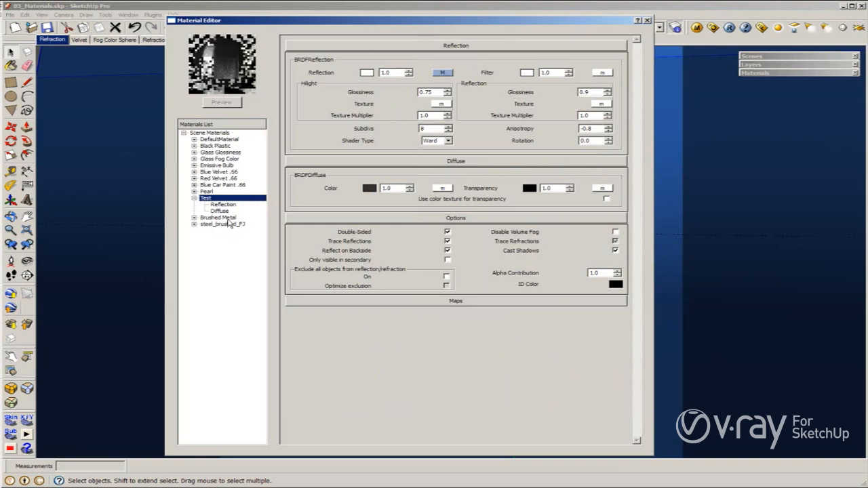
# Step: Examine Brushed Metal's reflection texture in the Texture Editor and compare its reflection and diffuse settings with those of the Test material
pyautogui.click(229, 217)
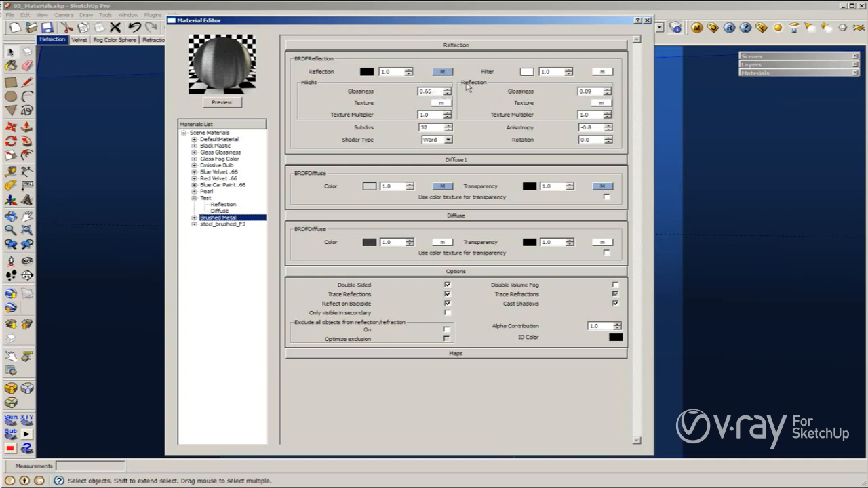
pyautogui.click(441, 72)
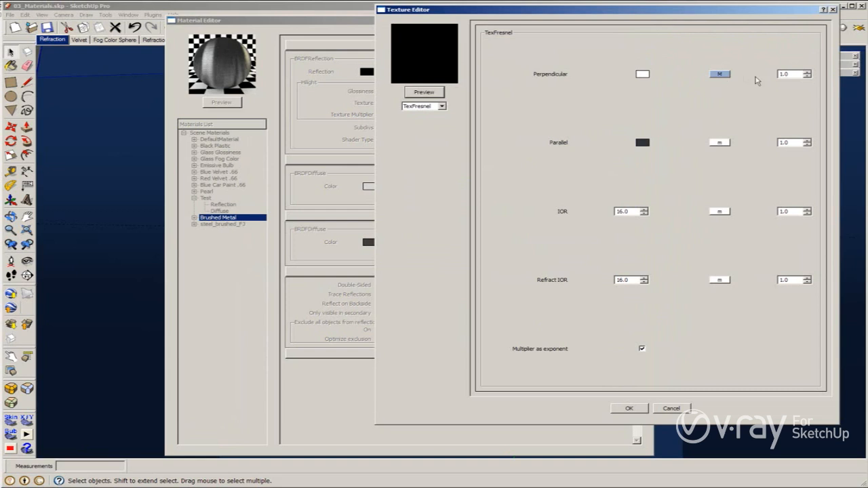
pyautogui.click(629, 408)
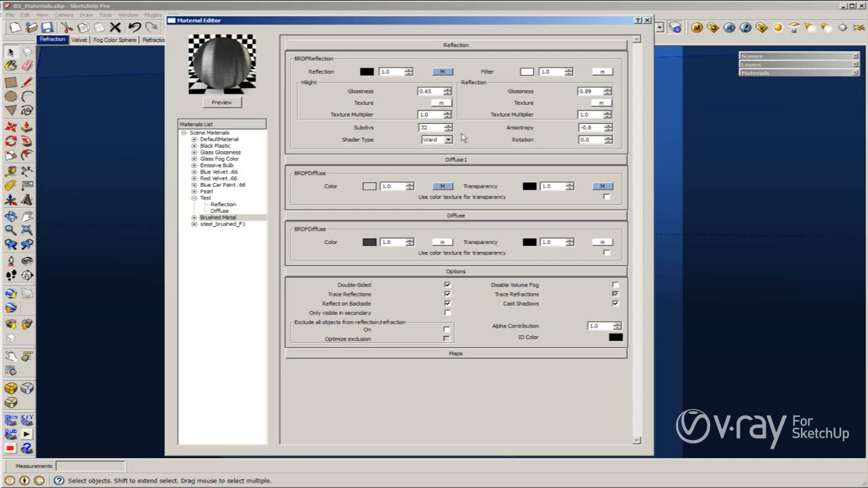
pyautogui.click(206, 198)
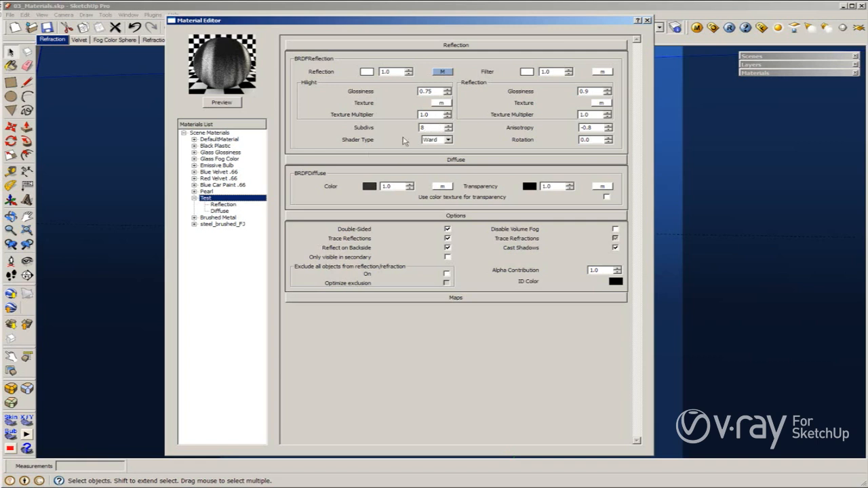
pyautogui.click(213, 217)
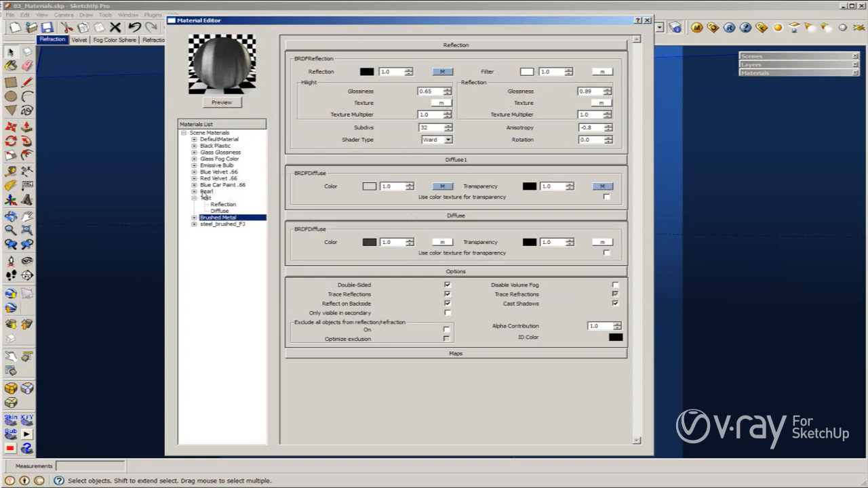
# Step: Add a second Diffuse layer to the Test material
pyautogui.click(205, 198)
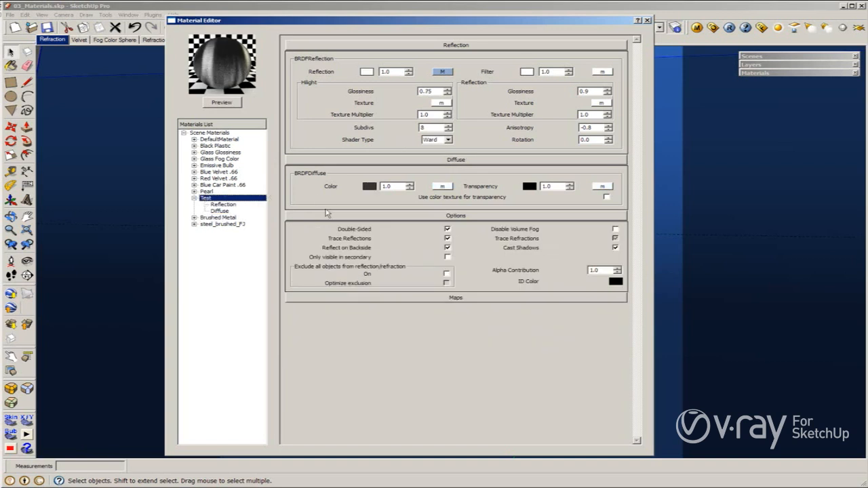
pyautogui.rightClick(220, 198)
pyautogui.moveTo(302, 206)
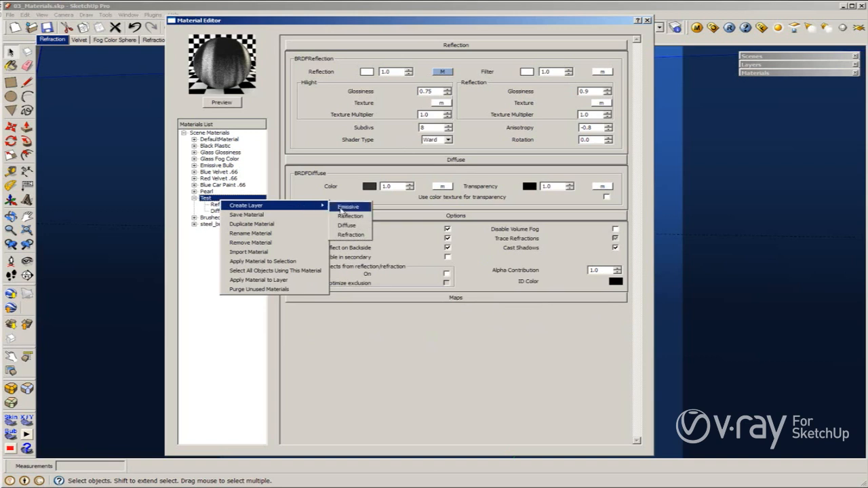
pyautogui.click(347, 226)
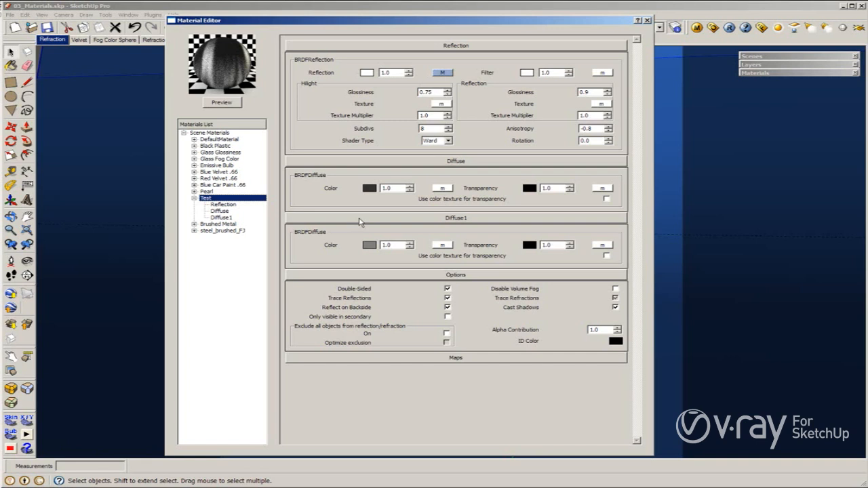
# Step: Set the transparency color of the Test material's original Diffuse layer to white, leaving its color texture unassigned
pyautogui.click(529, 189)
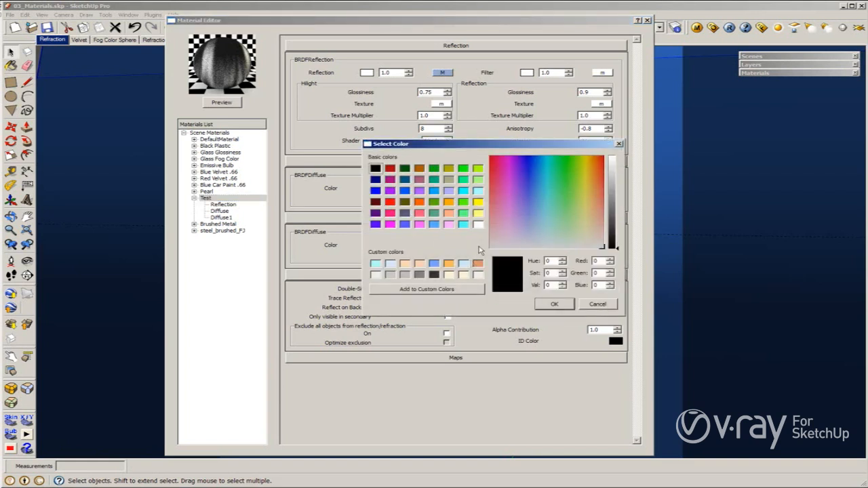
pyautogui.click(478, 224)
pyautogui.click(554, 304)
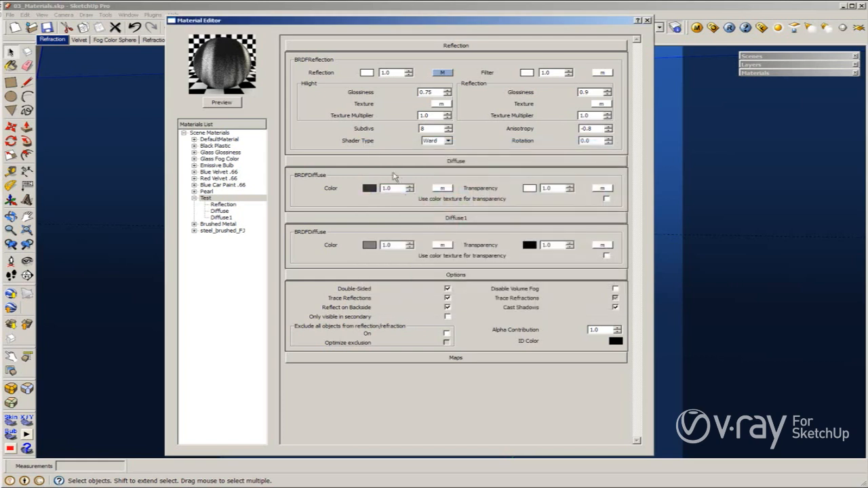
pyautogui.click(442, 188)
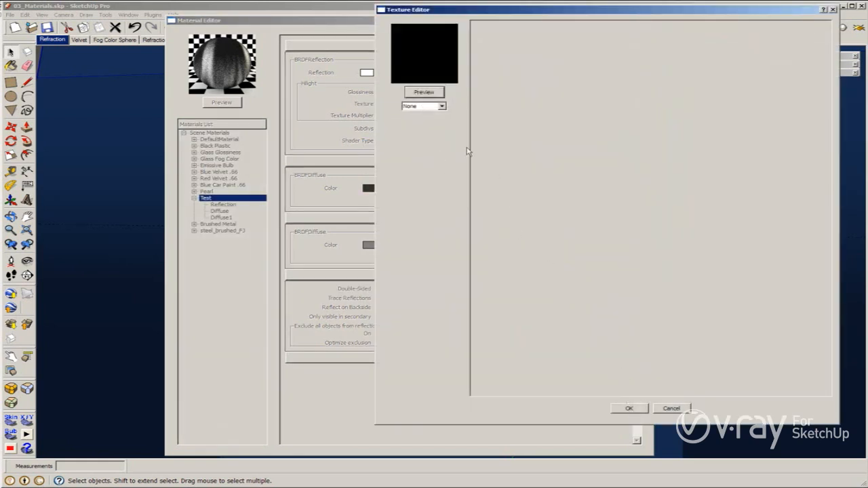
pyautogui.click(671, 408)
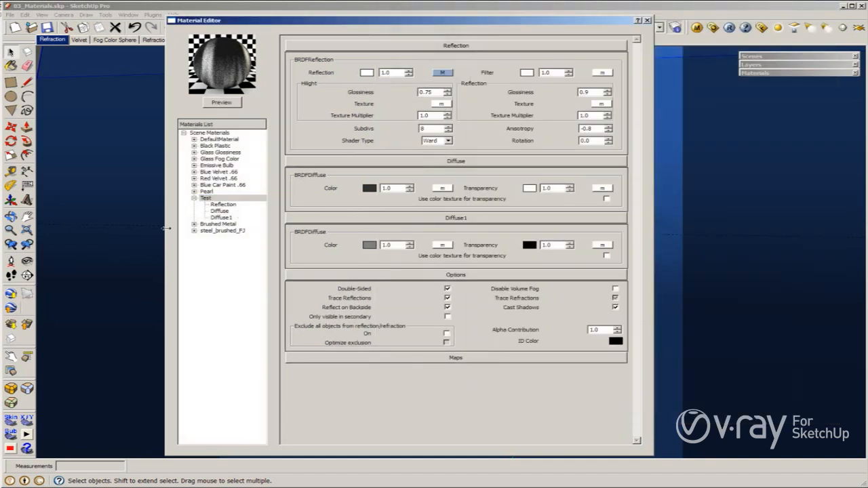
# Step: Inspect the transparency texture of Brushed Metal's Diffuse1 layer and switch to Picasa Photo Viewer to view Ward Reflection.jpg
pyautogui.click(211, 225)
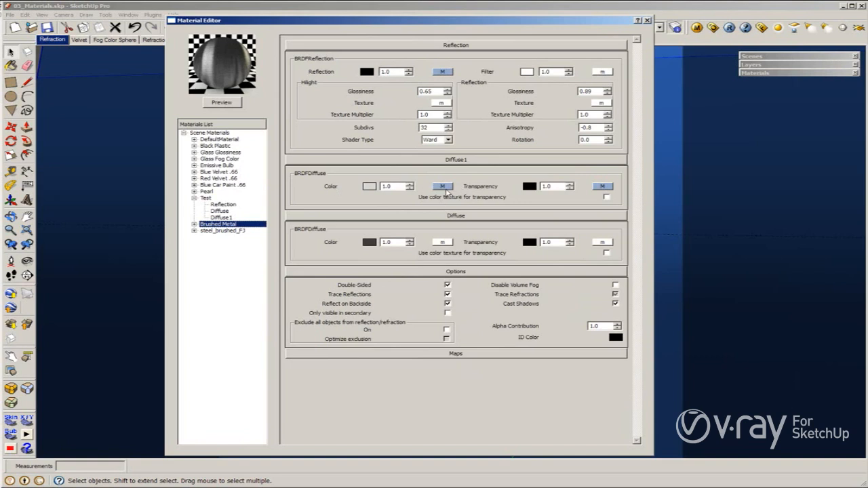
pyautogui.click(602, 188)
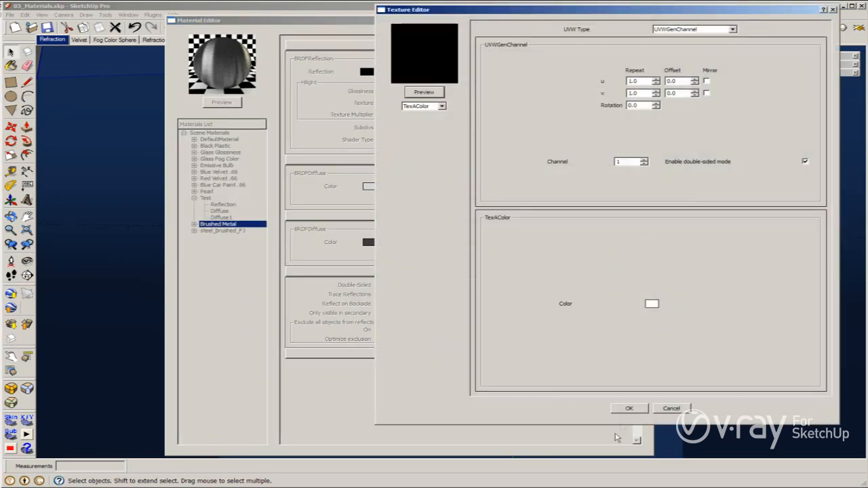
pyautogui.click(628, 409)
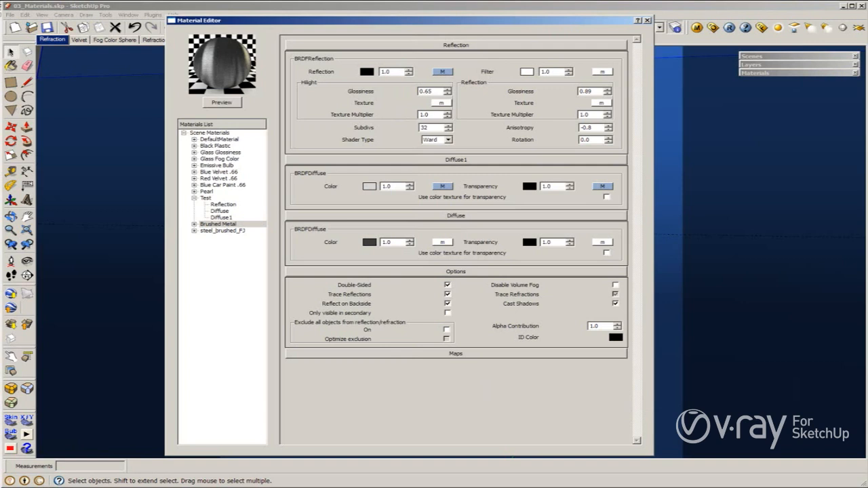
pyautogui.hotkey('alt', 'Tab')
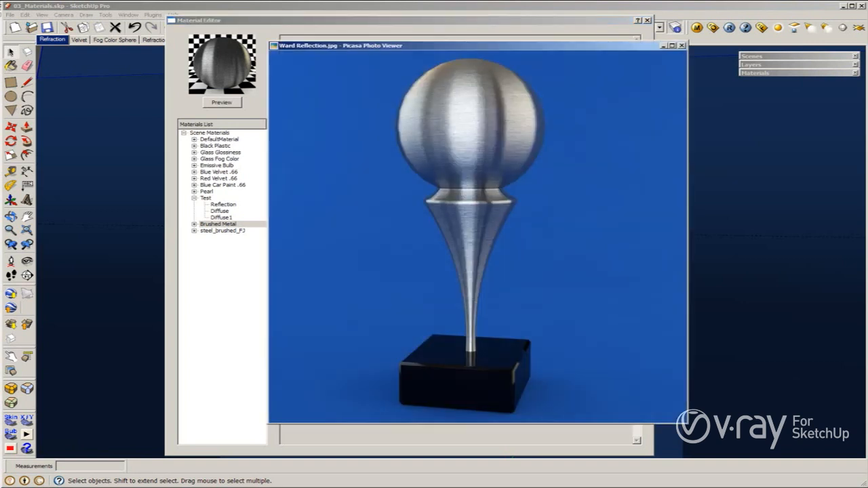